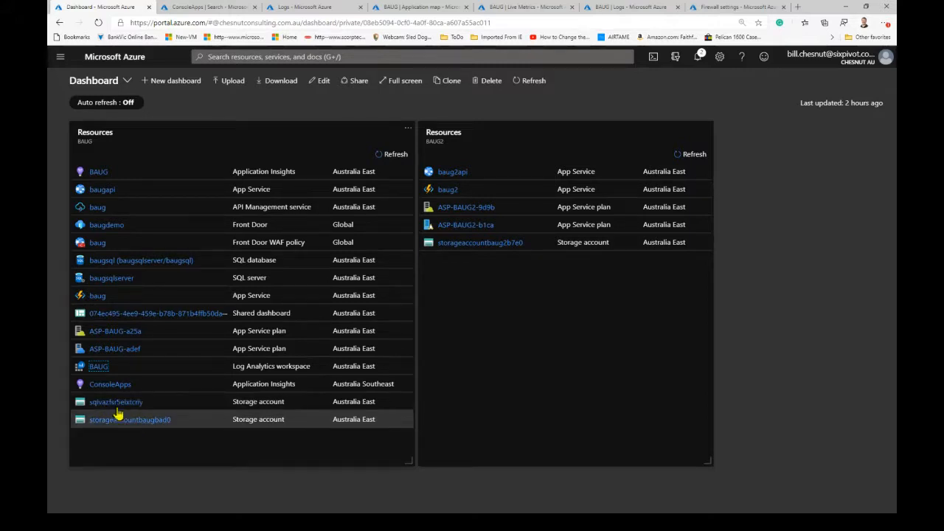
- Open the baug function app from the BAUG resources on the dashboard in a new browser tab
right_click(98, 296)
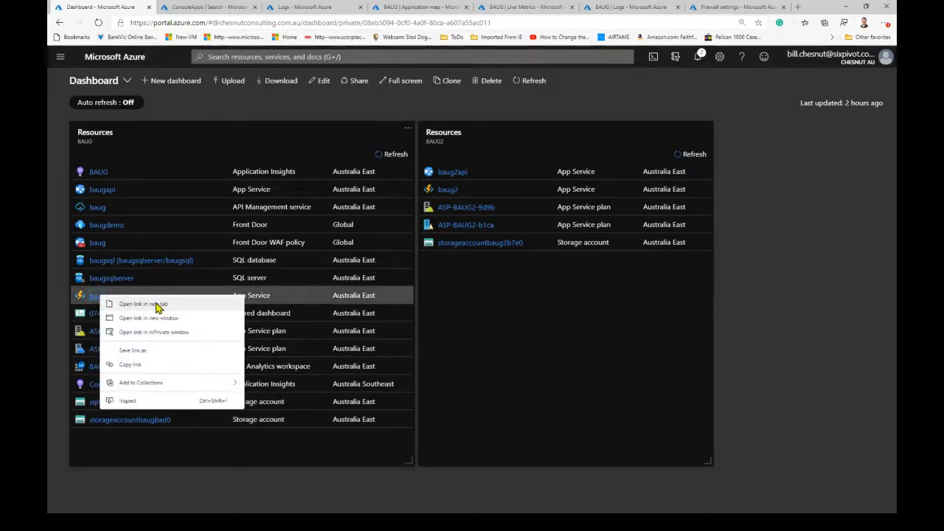
left_click(157, 304)
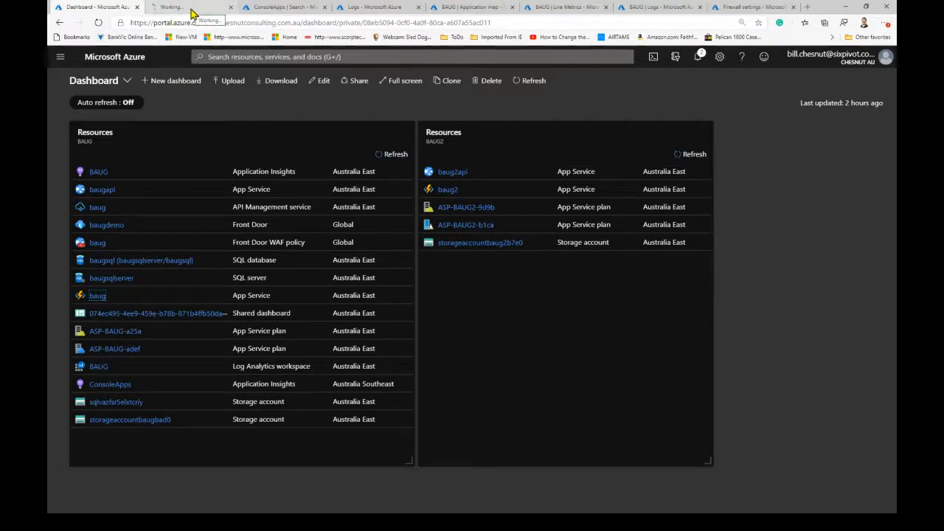
left_click(190, 10)
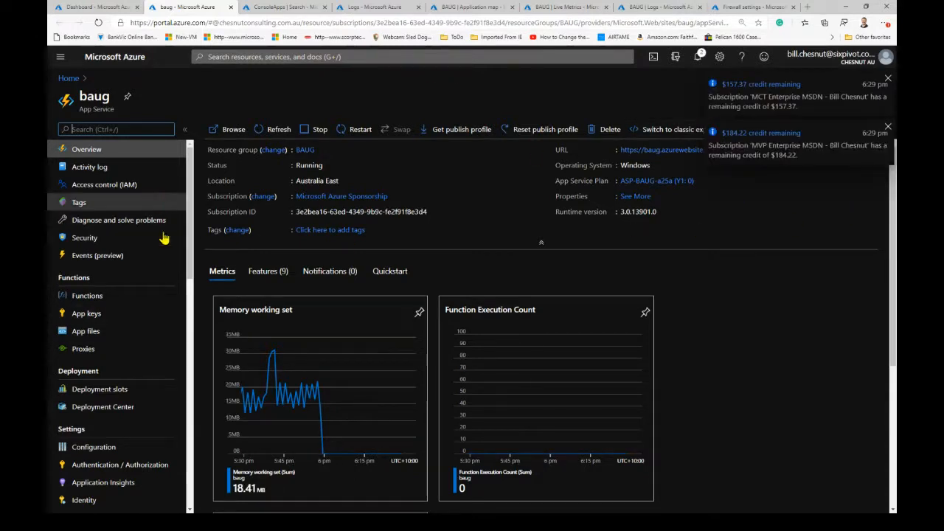
- Turn on Application Insights for the baug app, linked to the baug resource, and apply the monitoring settings with a site restart
left_click(85, 486)
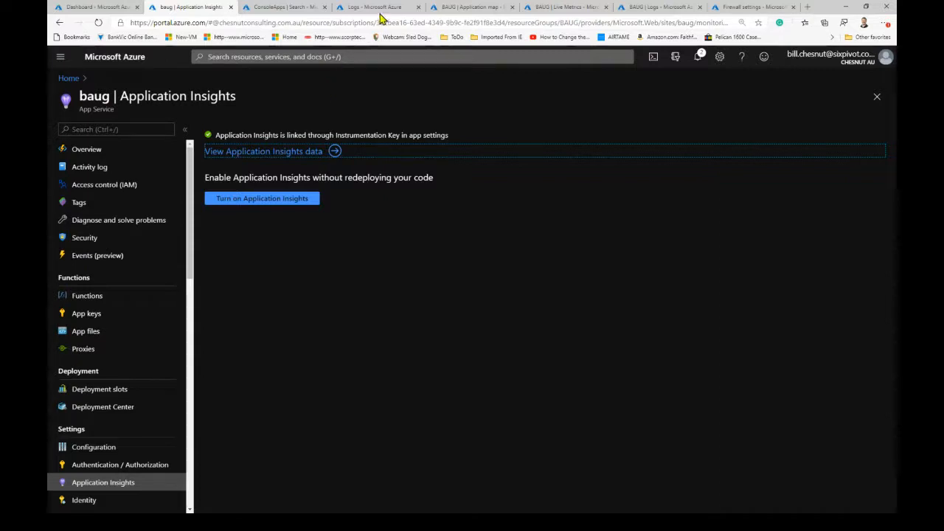
left_click(267, 200)
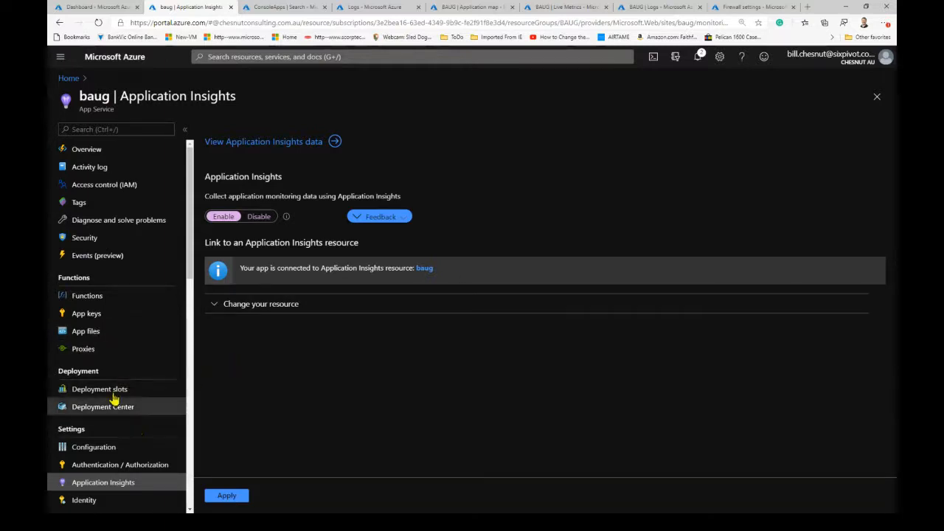
left_click(95, 447)
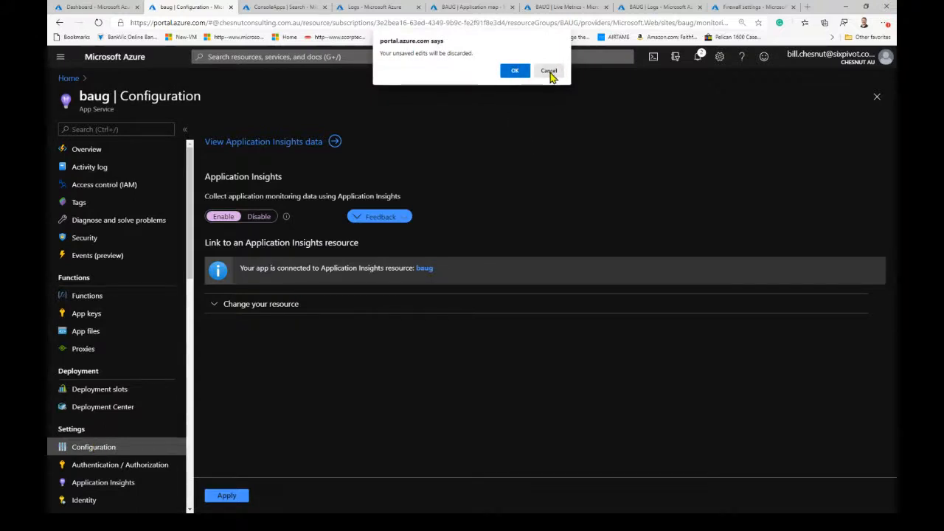
left_click(549, 72)
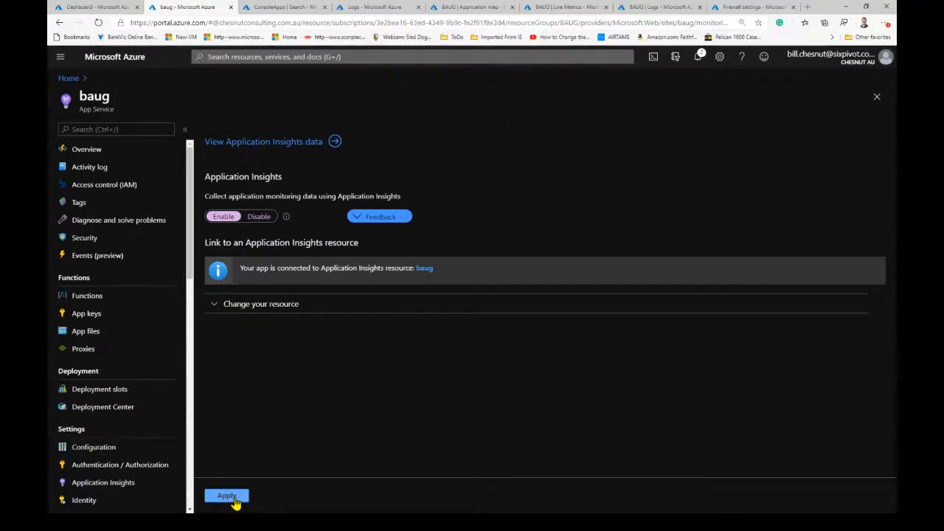
left_click(227, 495)
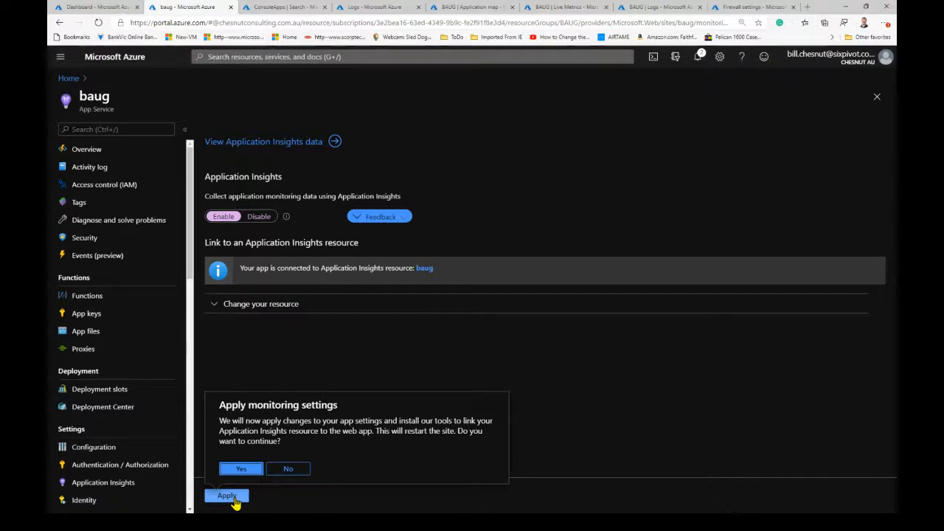
left_click(239, 477)
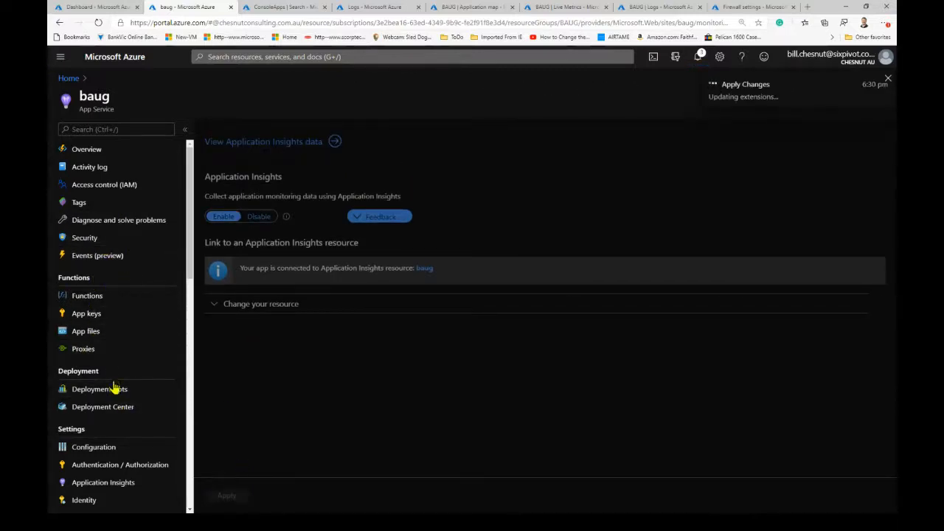
- Inspect the baug app's application settings, including APPINSIGHTS_INSTRUMENTATIONKEY, on the Configuration page
left_click(94, 448)
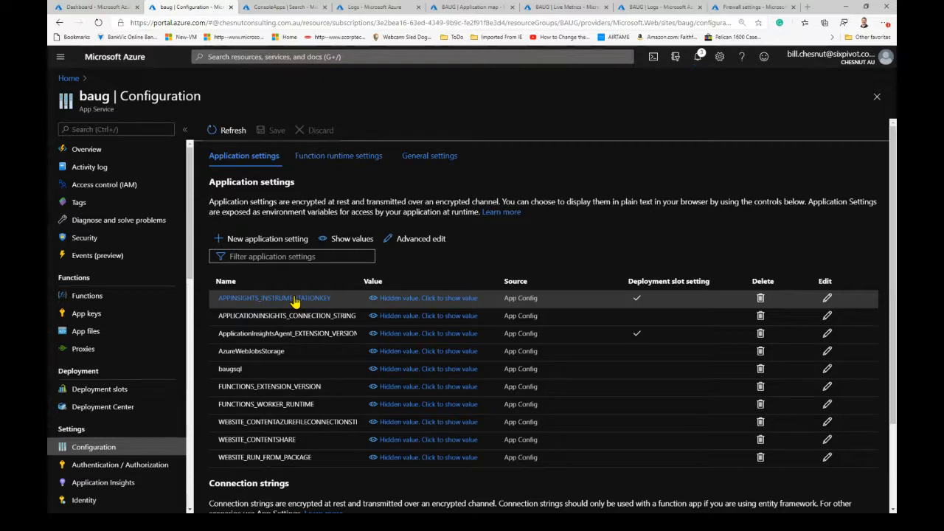
left_click(294, 302)
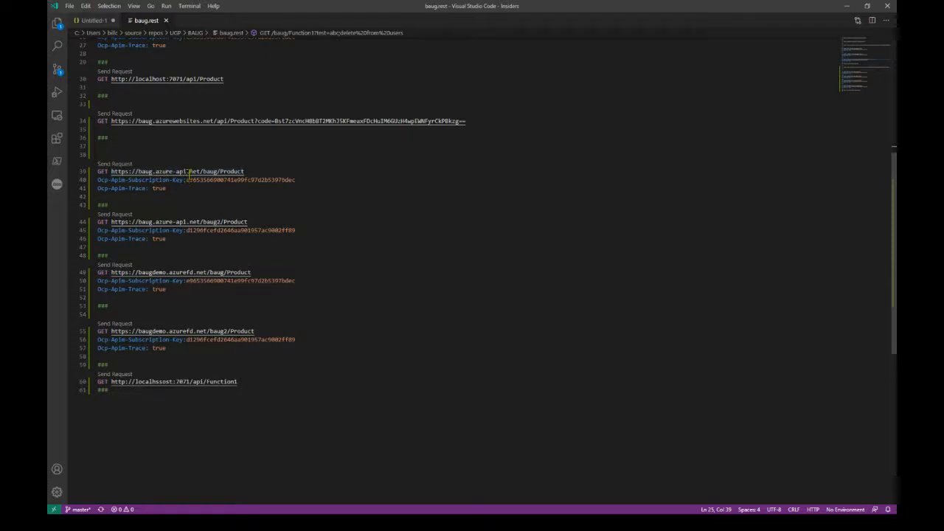
- Send the baug.azure-api.net/baug/Product GET request from Visual Studio Code, and examine the BAUG Live Metrics telemetry in the Azure portal
right_click(166, 179)
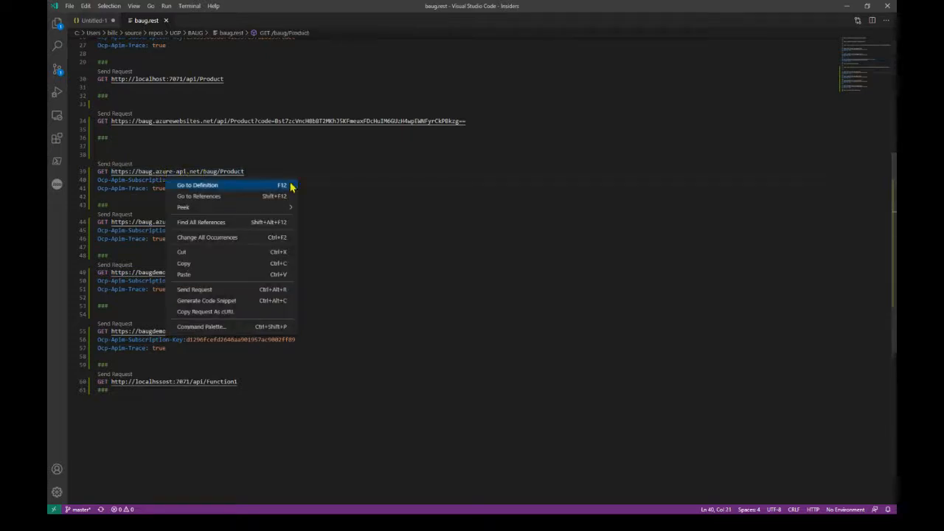
left_click(191, 288)
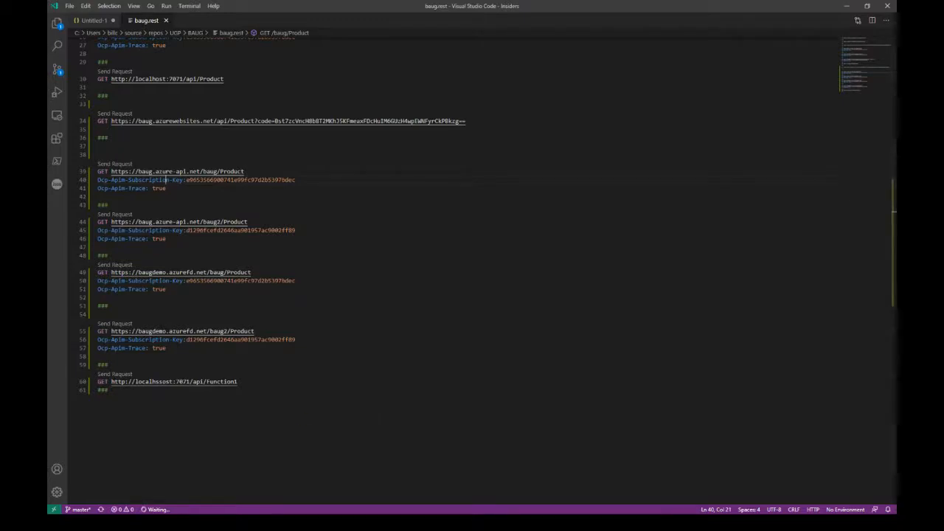
key("alt+Tab")
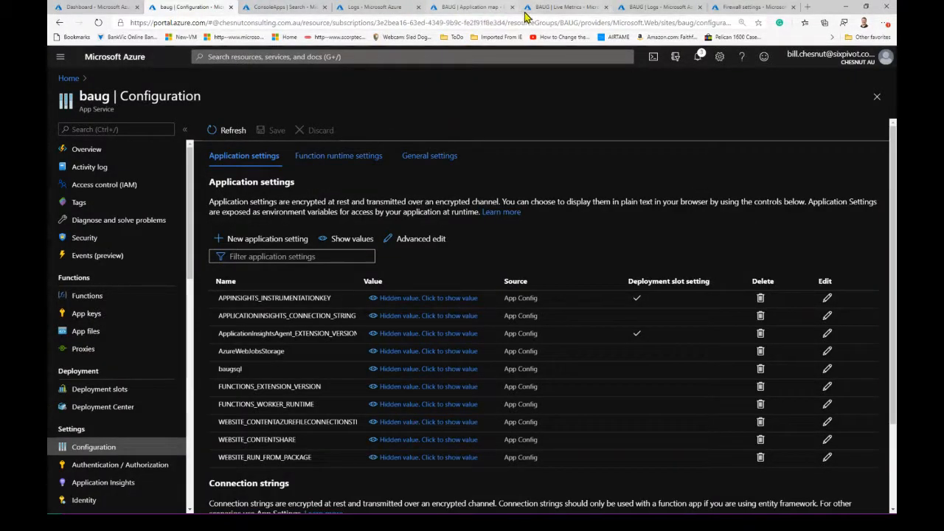
left_click(564, 8)
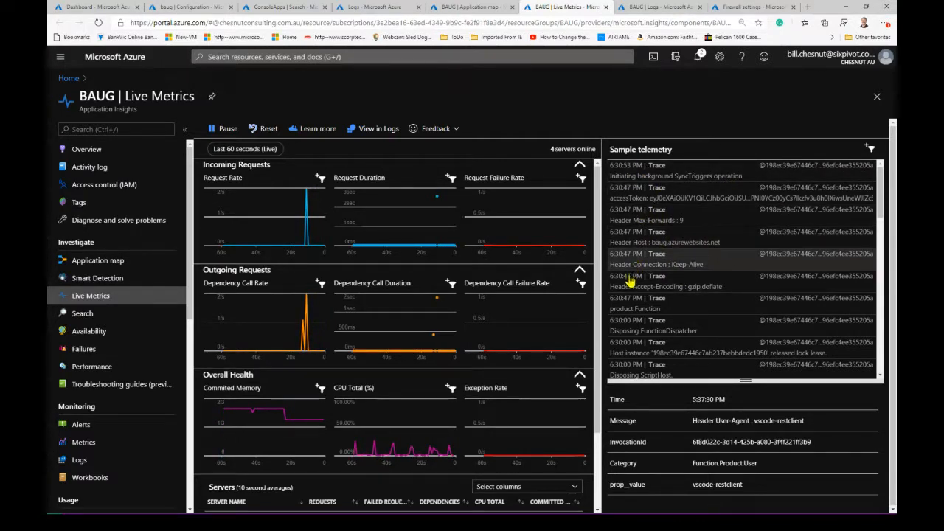
scroll(654, 374, "down", 1)
scroll(654, 374, "down", 1)
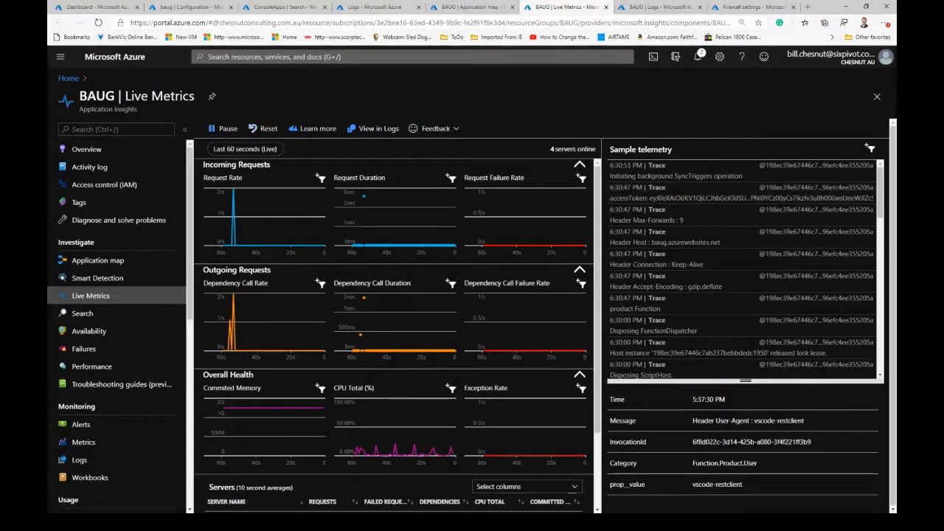
- Send the baug.azure-api.net/baug2/Product GET request from Visual Studio Code, and return to BAUG Live Metrics in the Azure portal
key("alt+Tab")
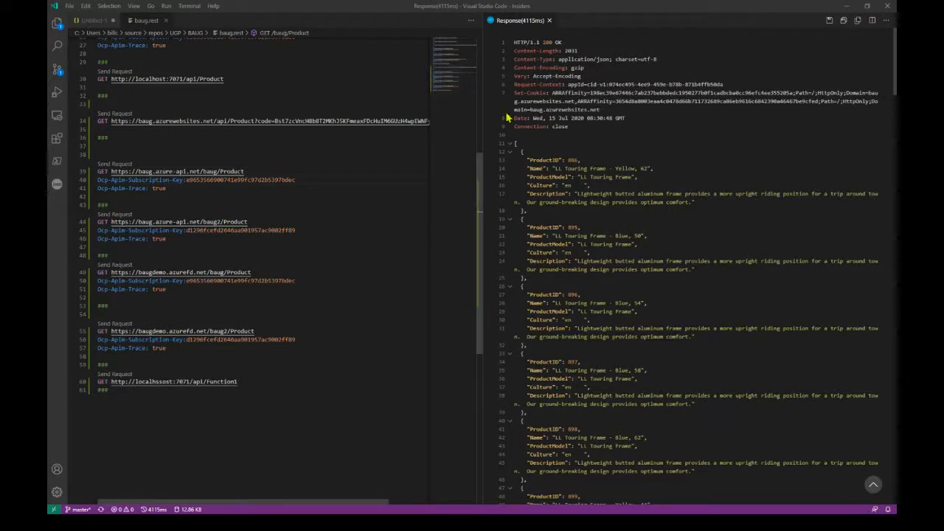
right_click(189, 221)
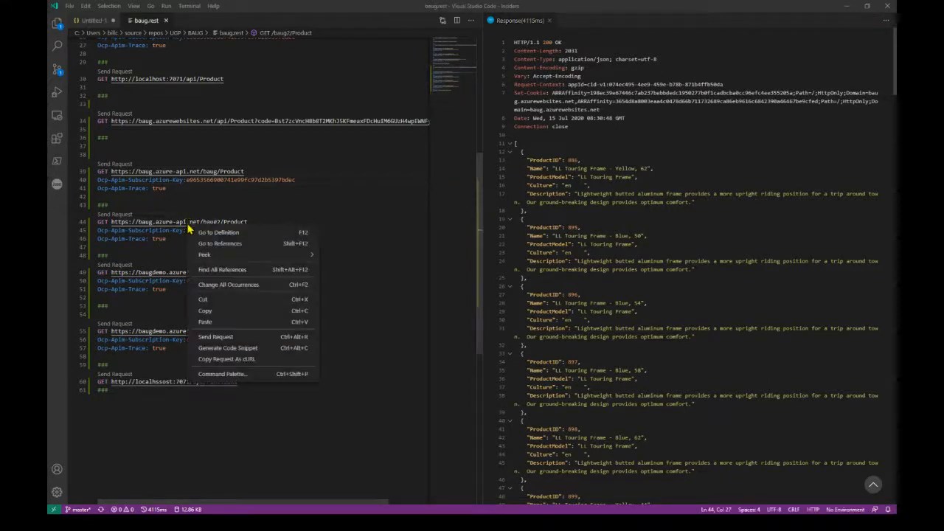
left_click(221, 338)
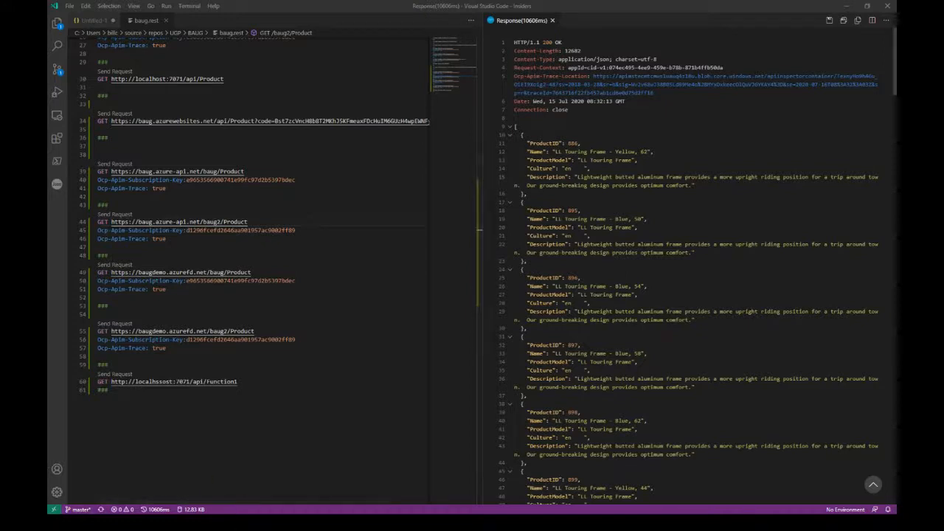
key("alt+Tab")
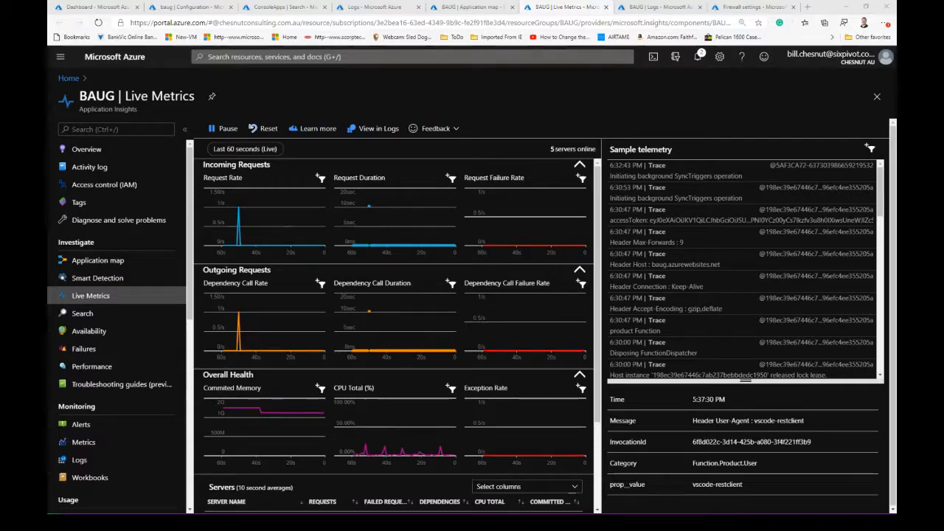
- Switch to Visual Studio, close the TestConsoleSerilog solution, and open the recent BAUG.sln solution
key("alt+Tab")
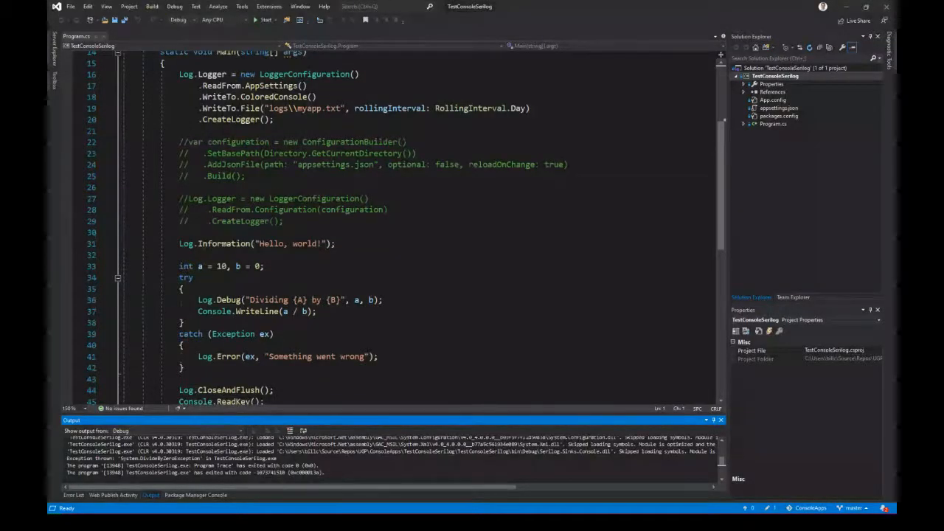
left_click(72, 10)
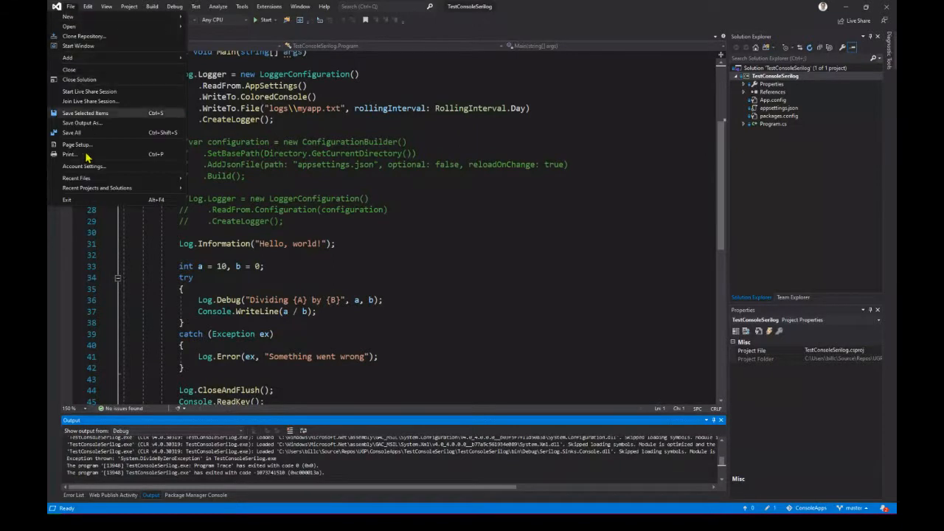
left_click(74, 86)
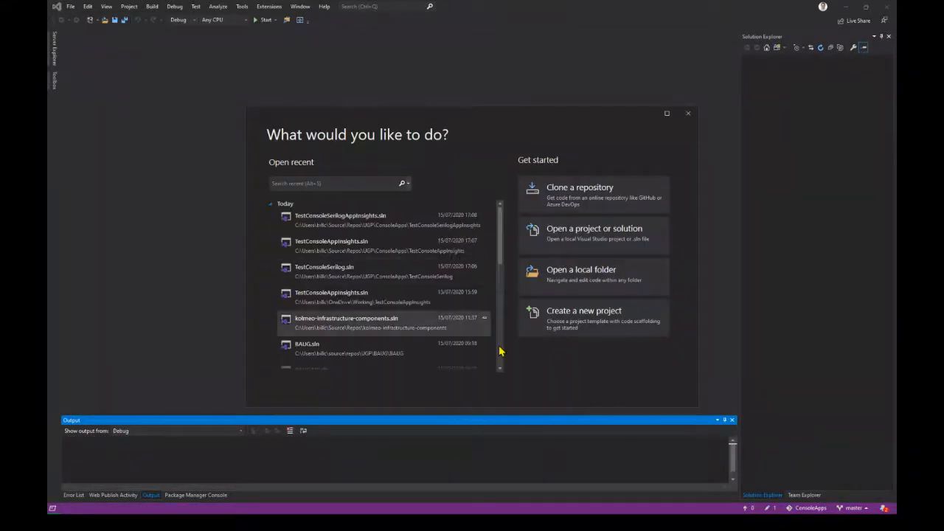
left_click(308, 350)
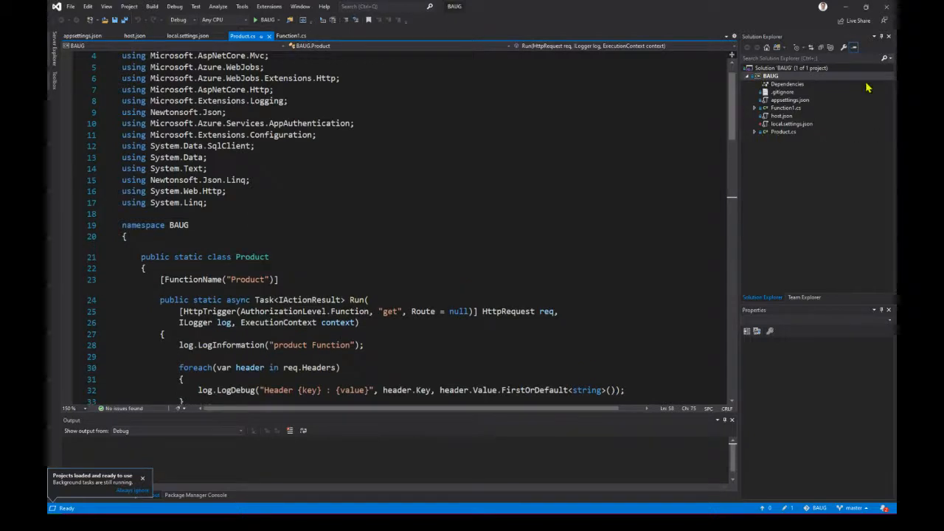
- Review the Product function code in Product.cs, including header logging, configuration, access token retrieval and the SQL query
scroll(538, 184, "down", 1)
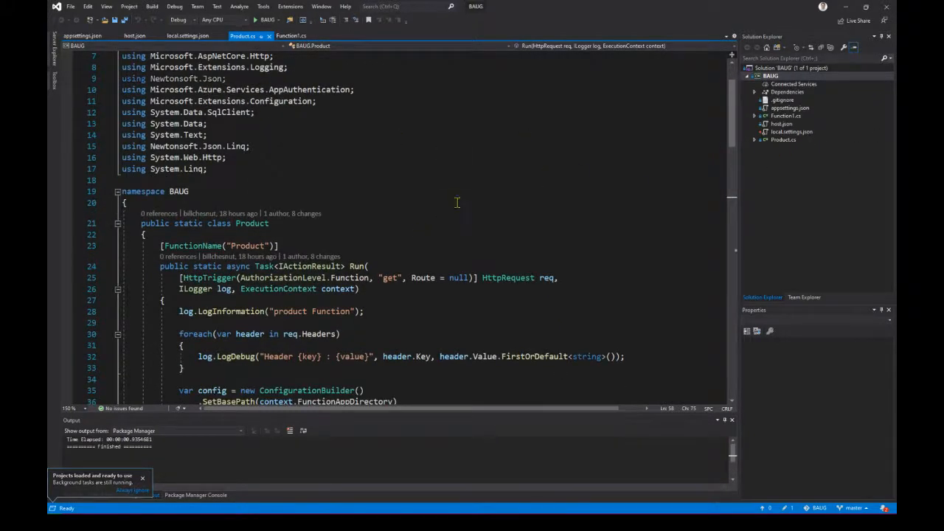
scroll(446, 162, "down", 2)
scroll(457, 126, "down", 1)
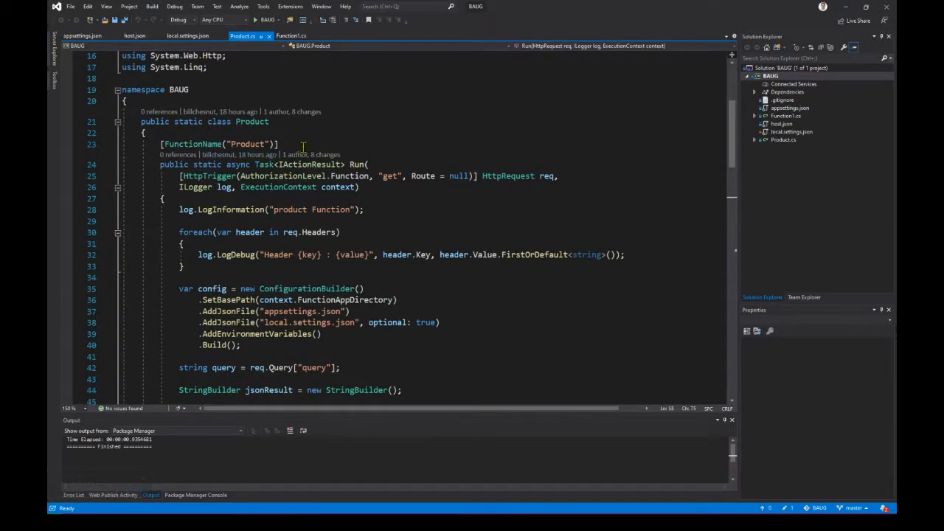
scroll(347, 173, "down", 1)
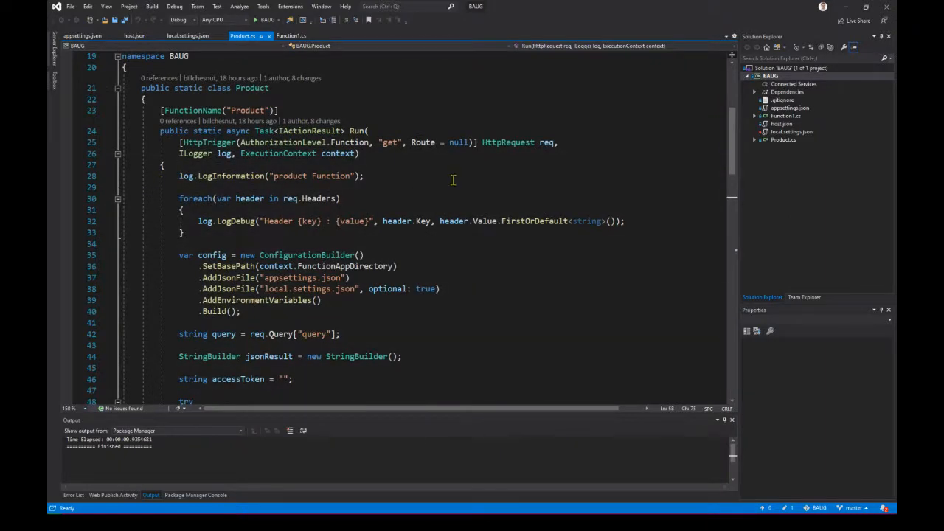
scroll(415, 251, "down", 1)
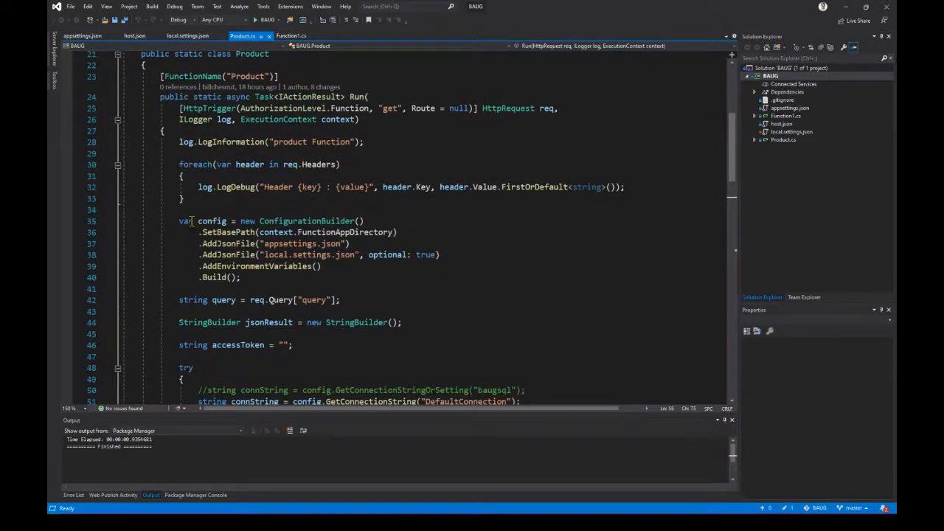
scroll(426, 266, "down", 3)
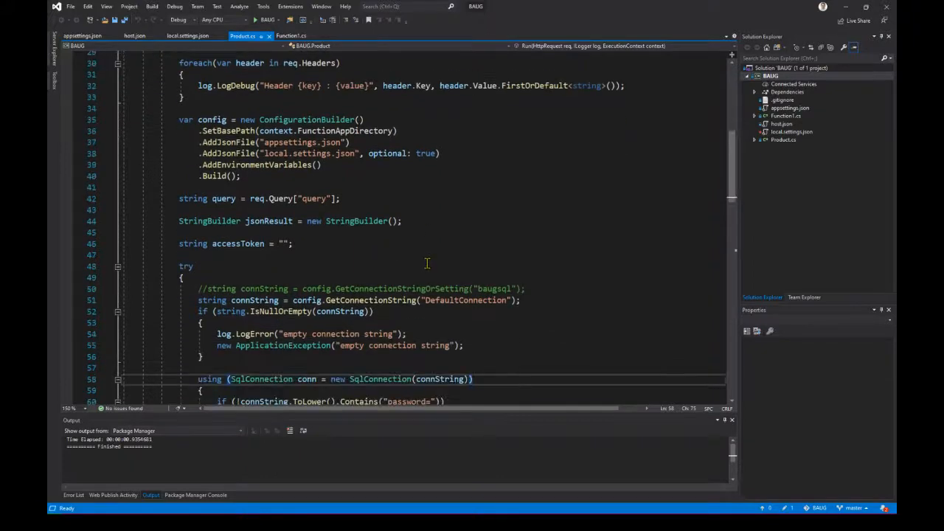
scroll(351, 245, "down", 8)
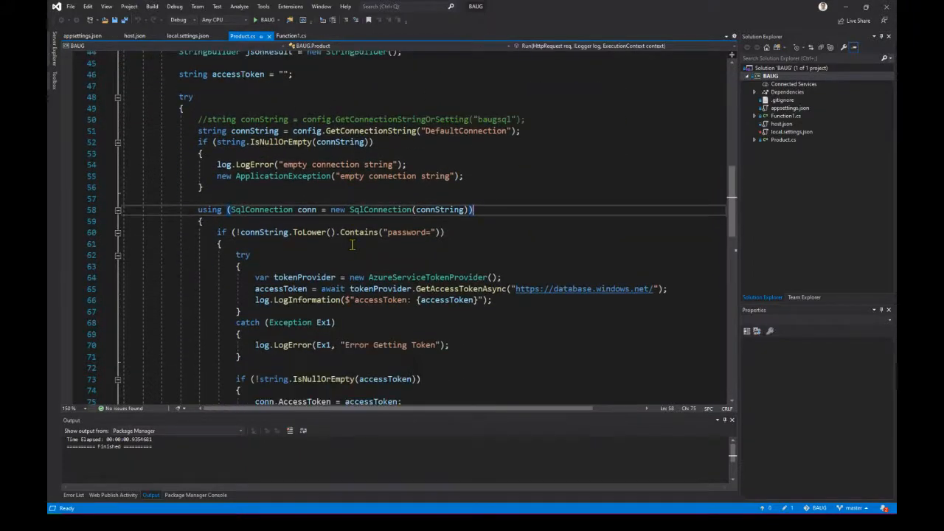
scroll(351, 244, "down", 1)
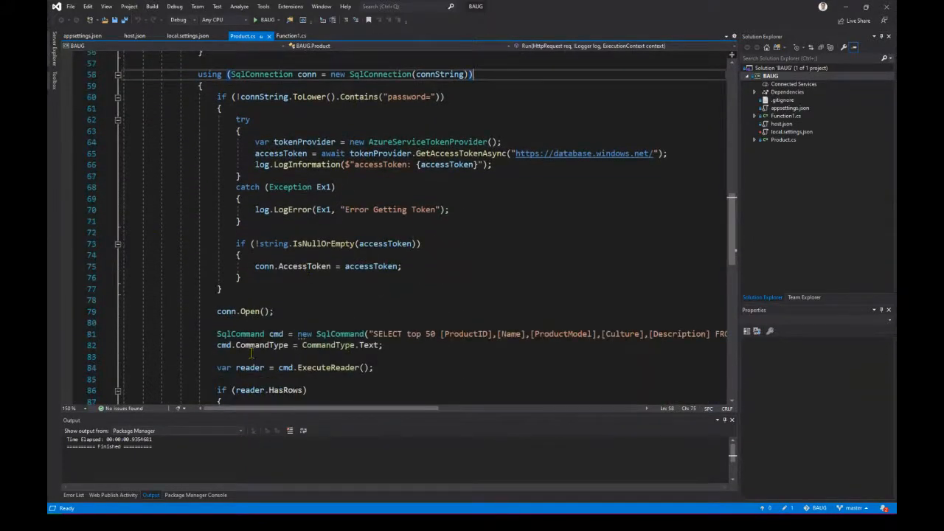
scroll(299, 290, "down", 8)
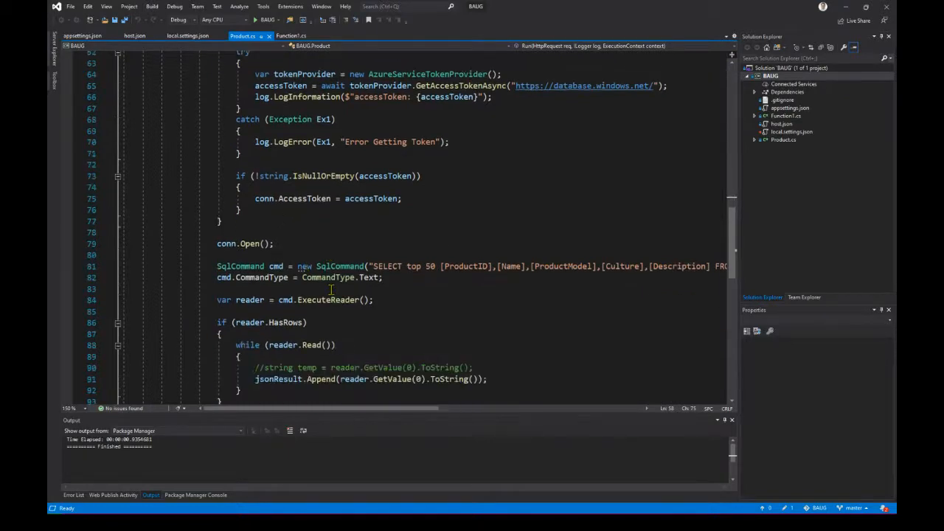
scroll(333, 289, "down", 2)
scroll(333, 289, "up", 10)
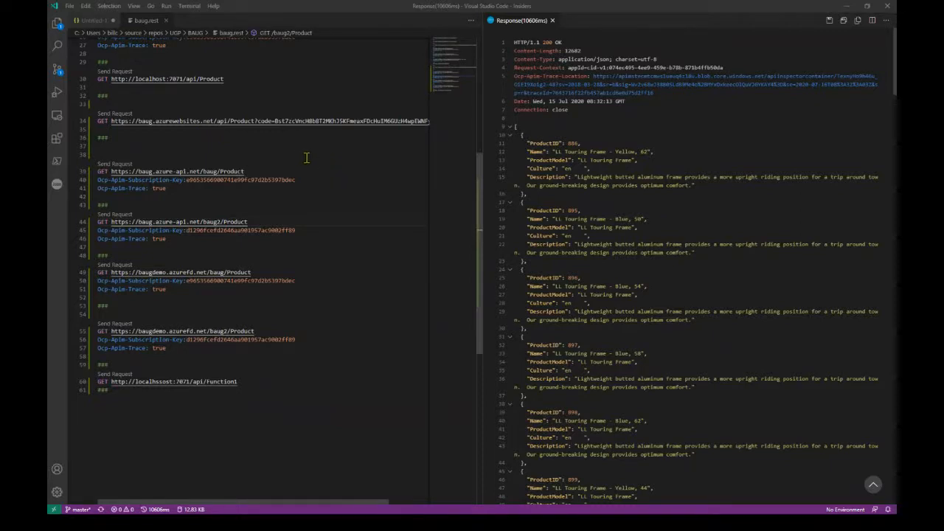
- Send the baugdemo.azurefd.net/baug/Function1?test=abc;delete from users GET request from baug.rest, and close its response
scroll(306, 157, "up", 1)
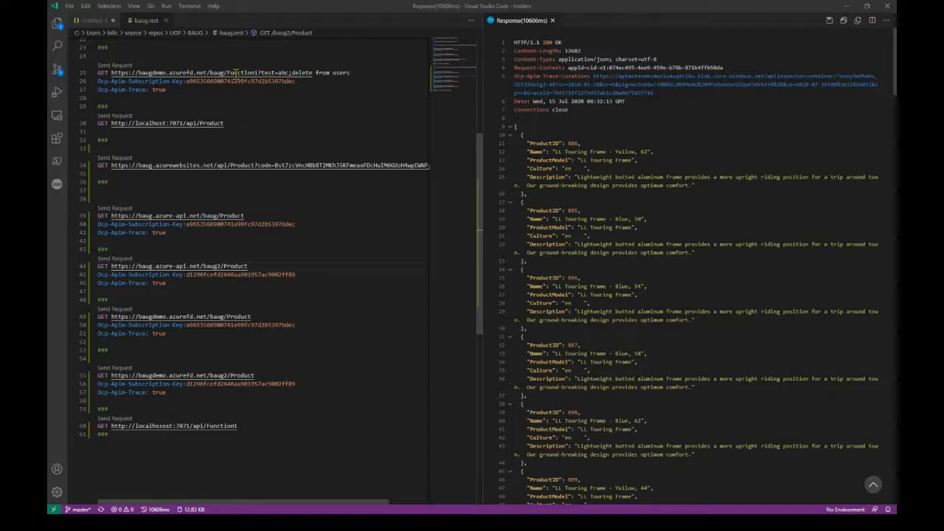
right_click(215, 75)
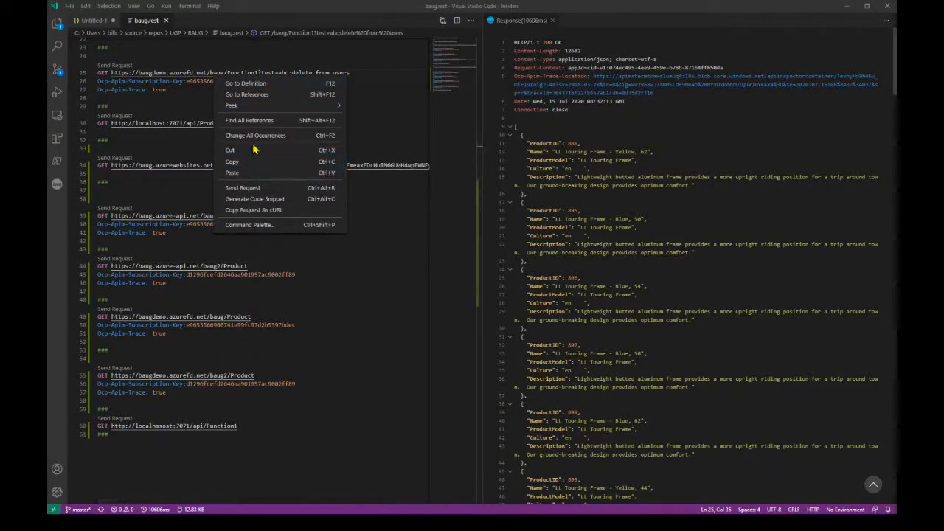
left_click(247, 189)
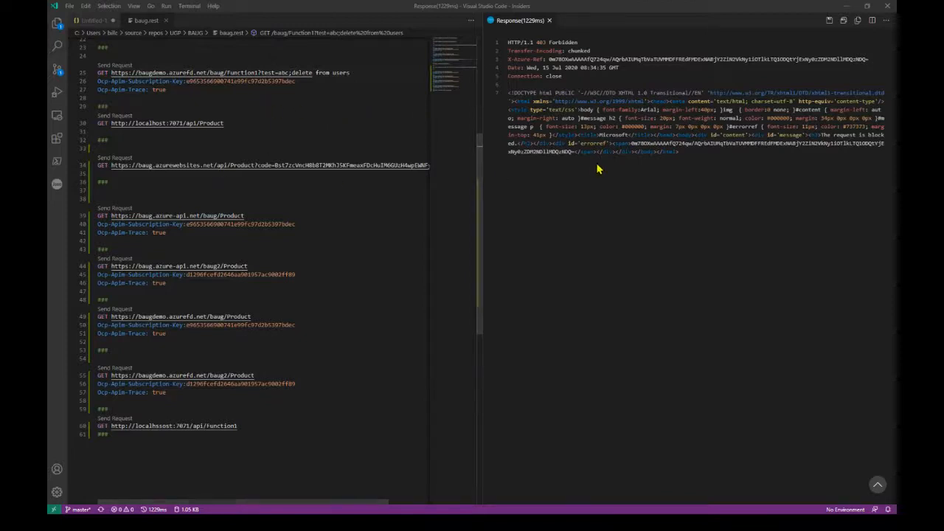
left_click(547, 20)
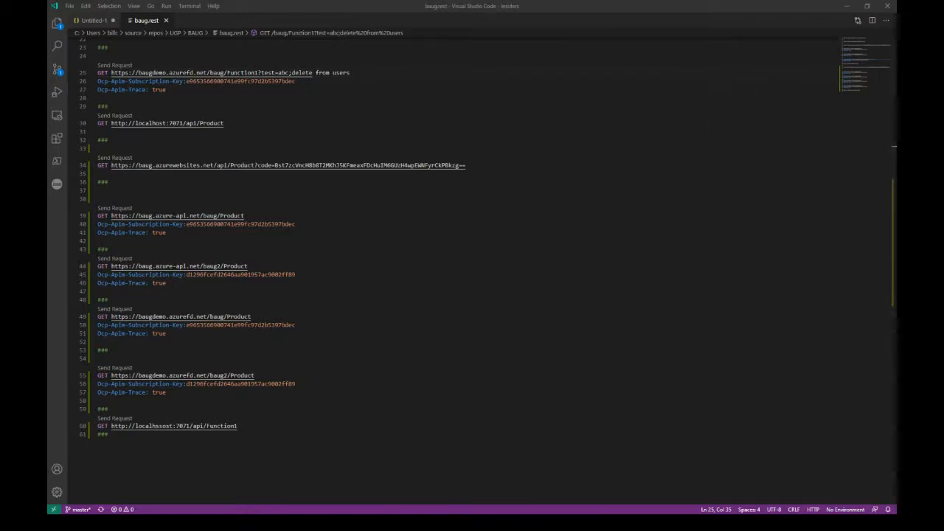
- Switch to the Azure portal, refresh the BAUG Application map, and set its time range to Last 4 hours
key("alt+Tab")
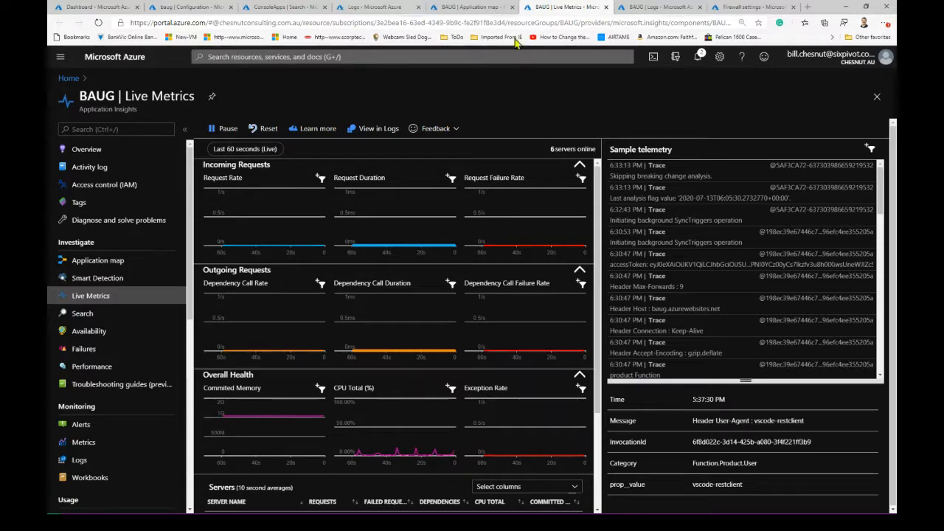
left_click(661, 9)
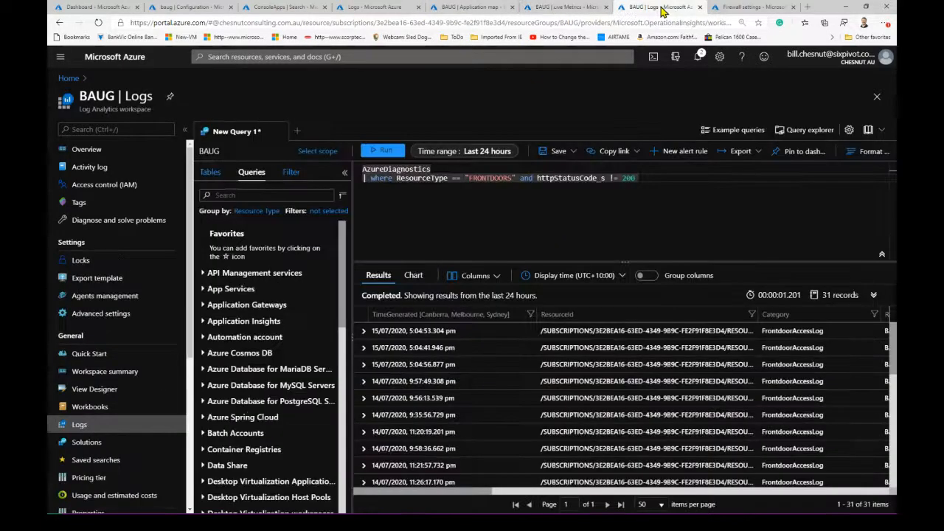
left_click(463, 10)
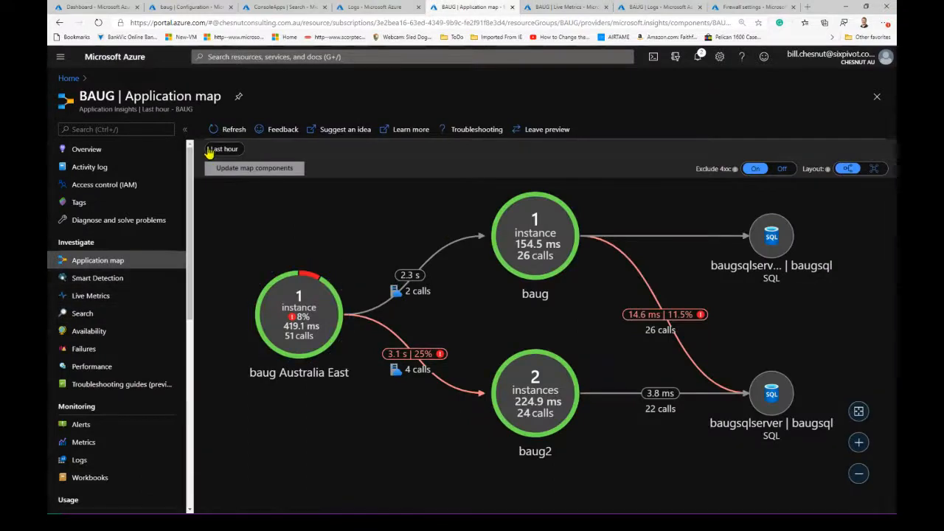
left_click(230, 131)
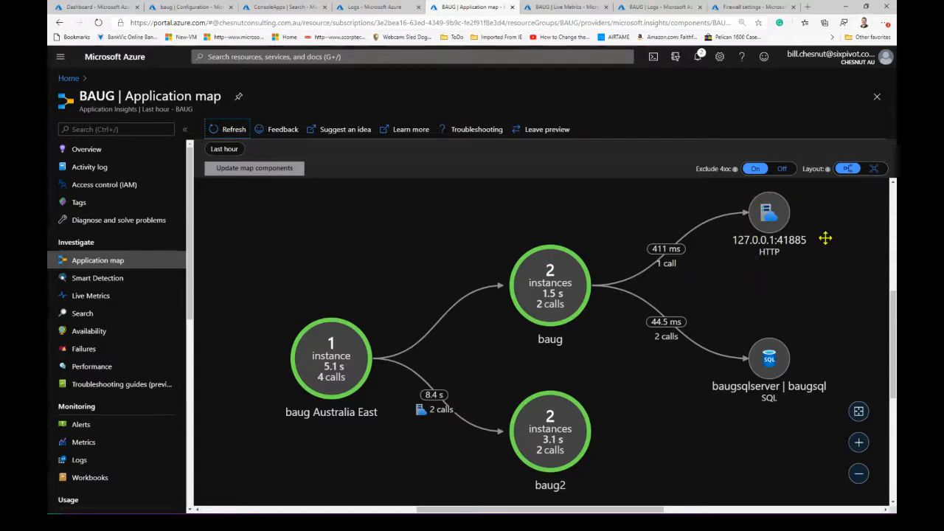
left_click(225, 150)
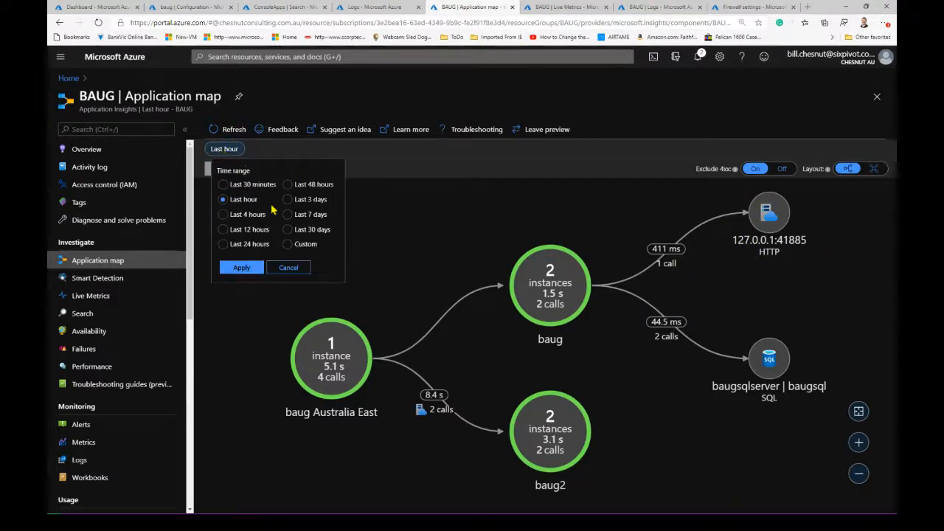
left_click(223, 215)
left_click(241, 266)
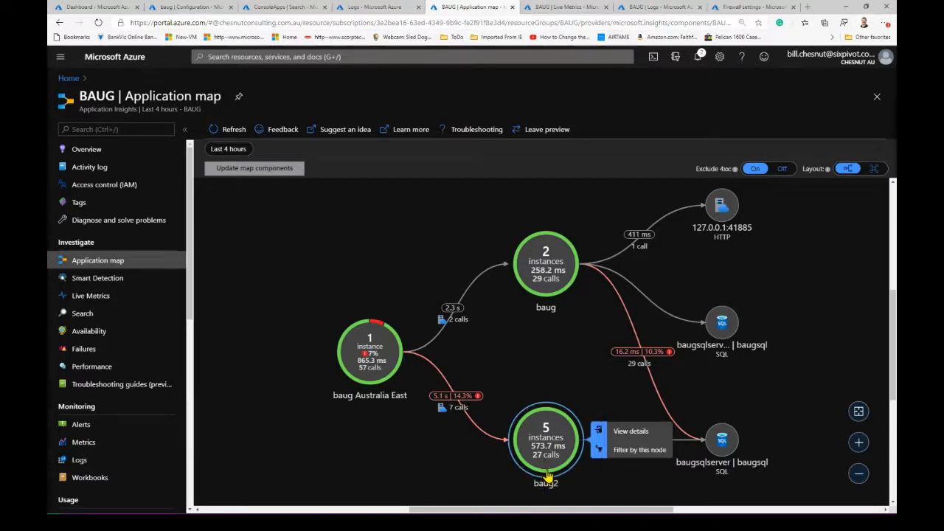
- View the details of the baug Australia East node, and examine its failing requests, slowest requests and failed dependencies
mouse_move(538, 288)
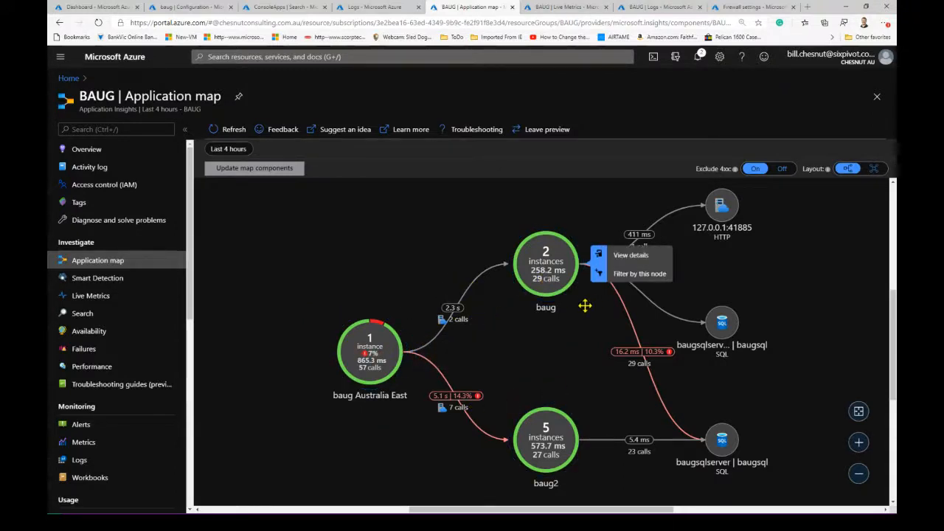
mouse_move(418, 353)
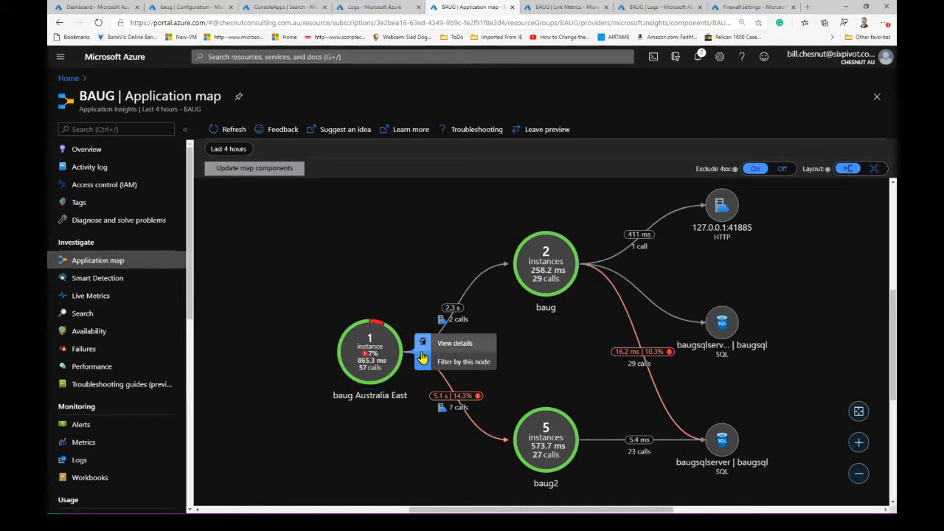
left_click(448, 341)
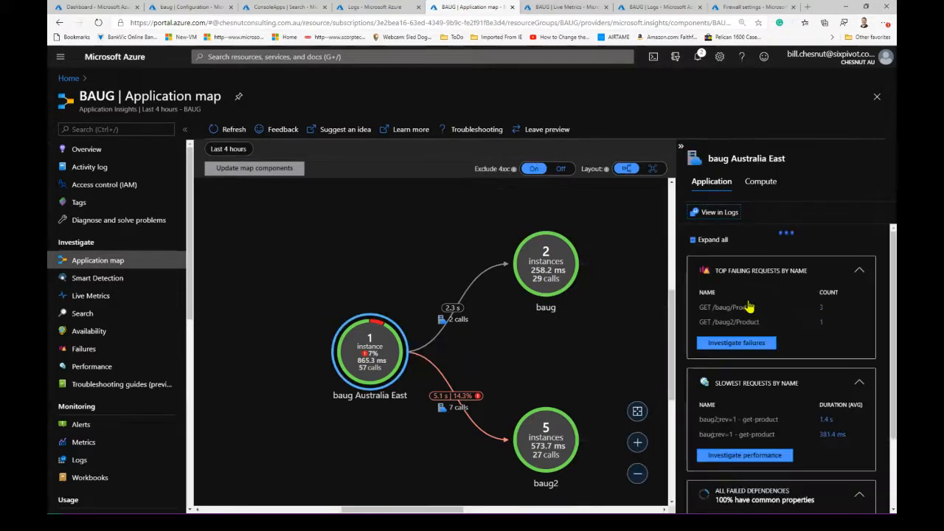
scroll(824, 442, "down", 2)
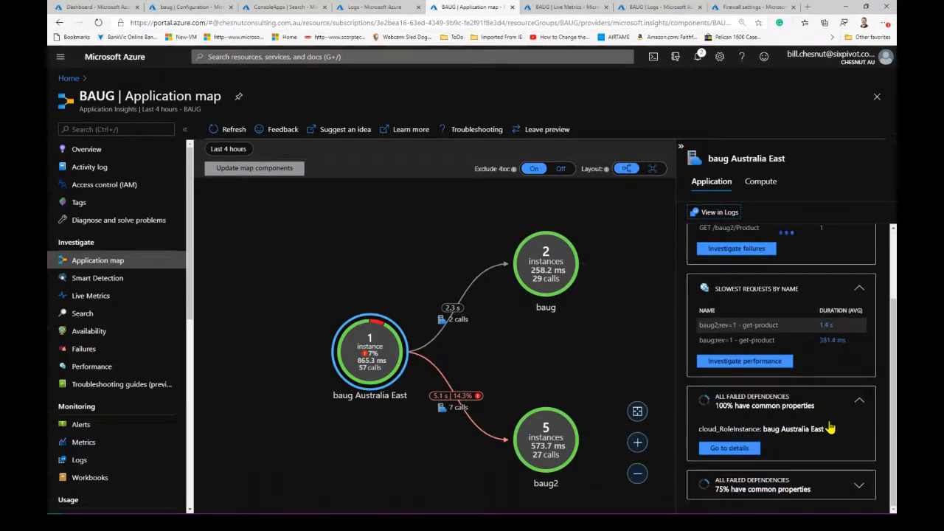
scroll(829, 428, "up", 3)
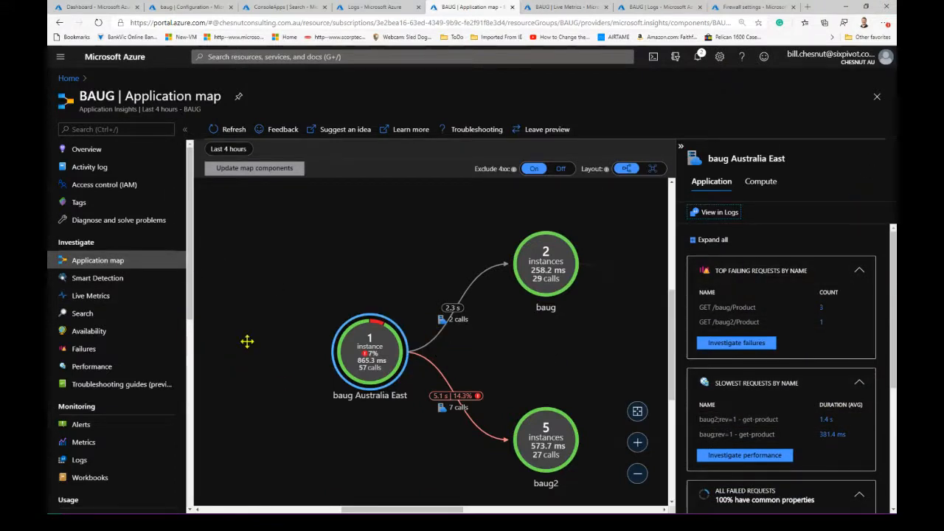
- Open the BAUG Application Insights Search, load telemetry for the last 24 hours, and look through the results
left_click(82, 316)
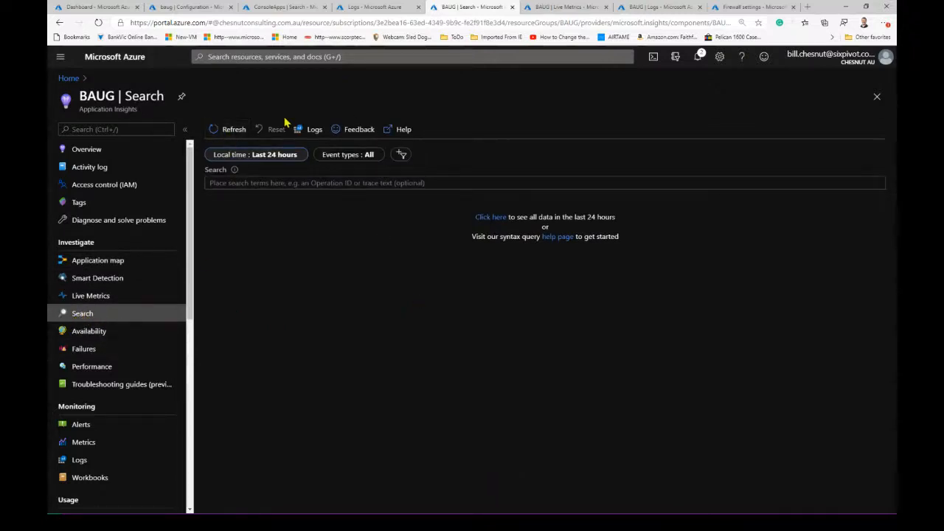
left_click(232, 131)
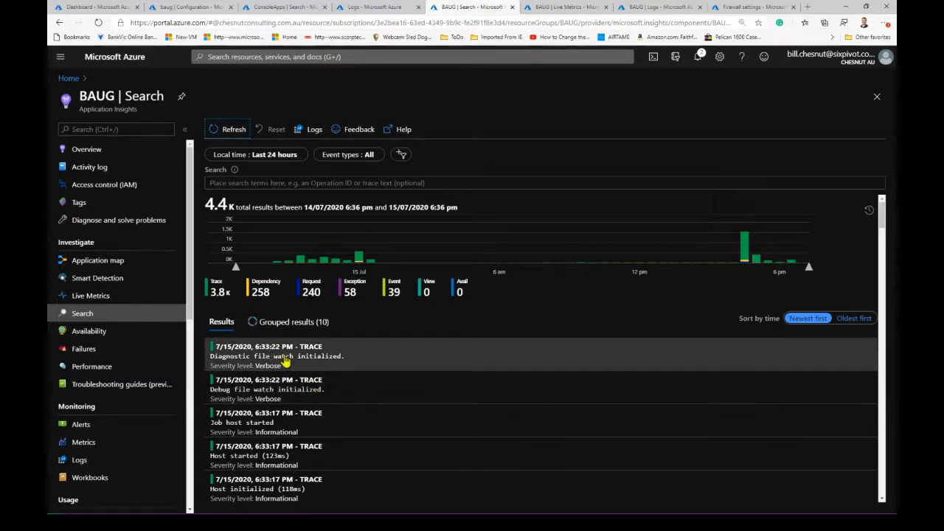
scroll(270, 358, "down", 3)
scroll(270, 363, "down", 2)
scroll(270, 360, "up", 5)
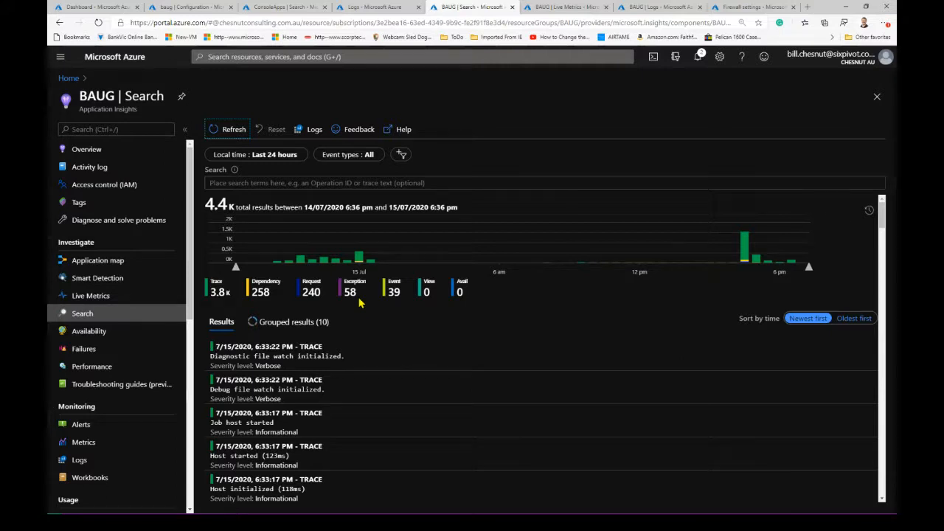
- Filter the search results to the Exception event type only
left_click(359, 159)
left_click(358, 159)
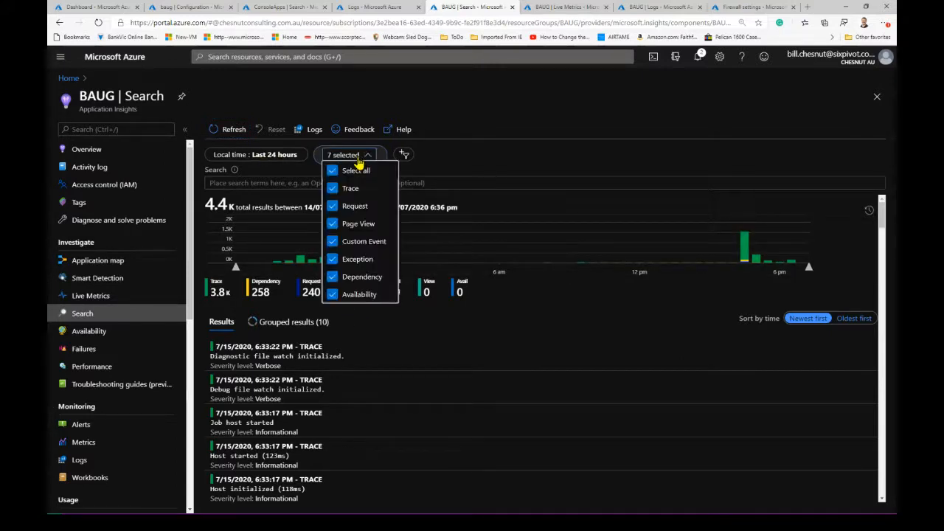
left_click(335, 171)
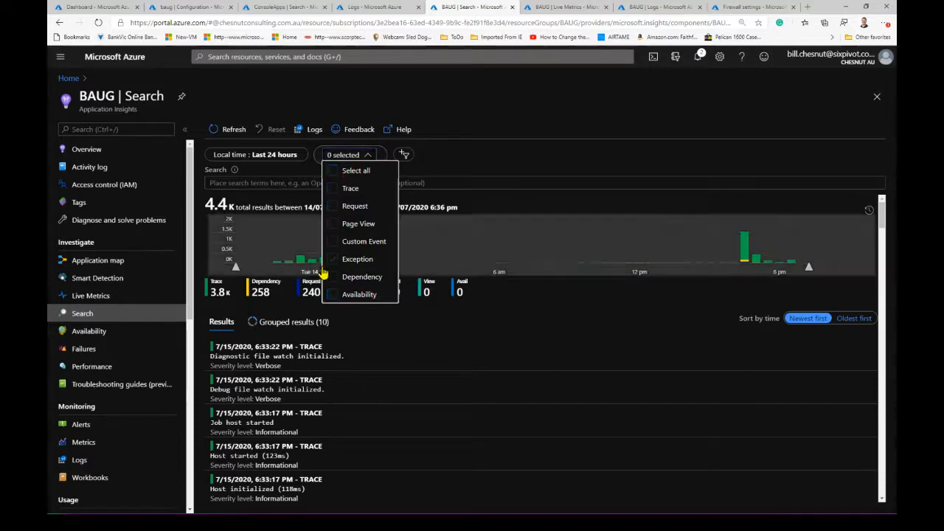
left_click(333, 259)
left_click(398, 330)
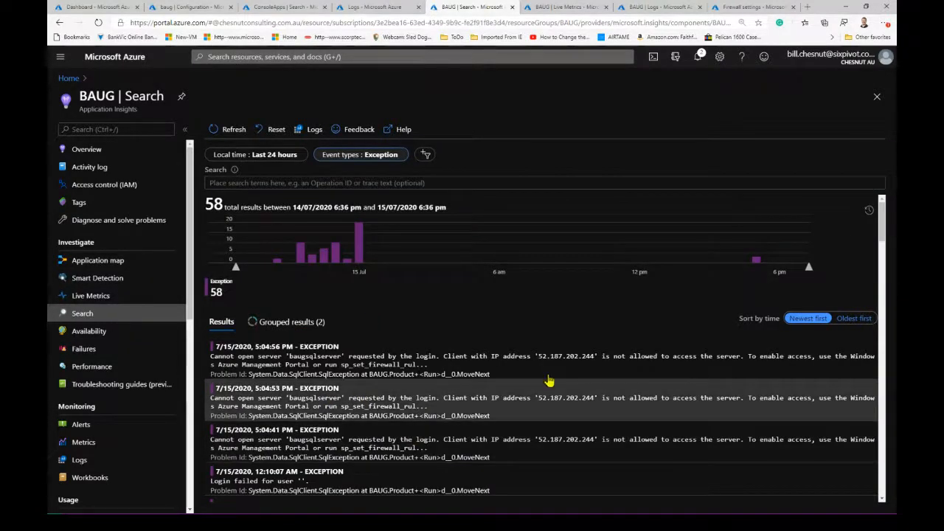
- Open the end-to-end transaction details of the newest baugsqlserver exception, read its full message, and close the message view
left_click(258, 360)
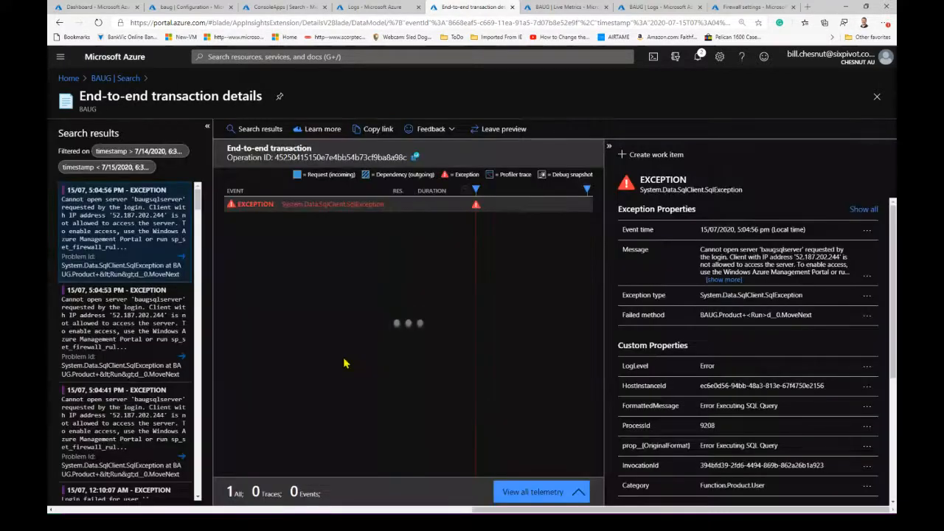
left_click(724, 281)
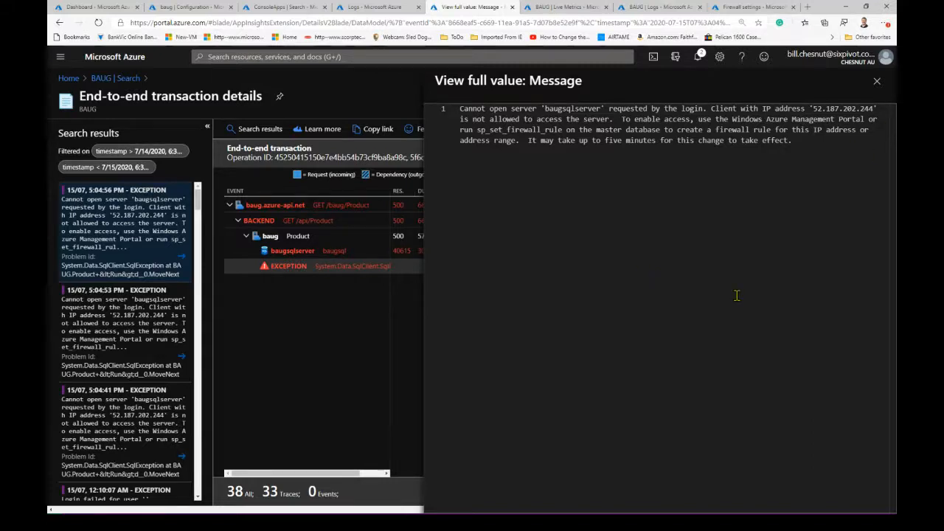
left_click(876, 80)
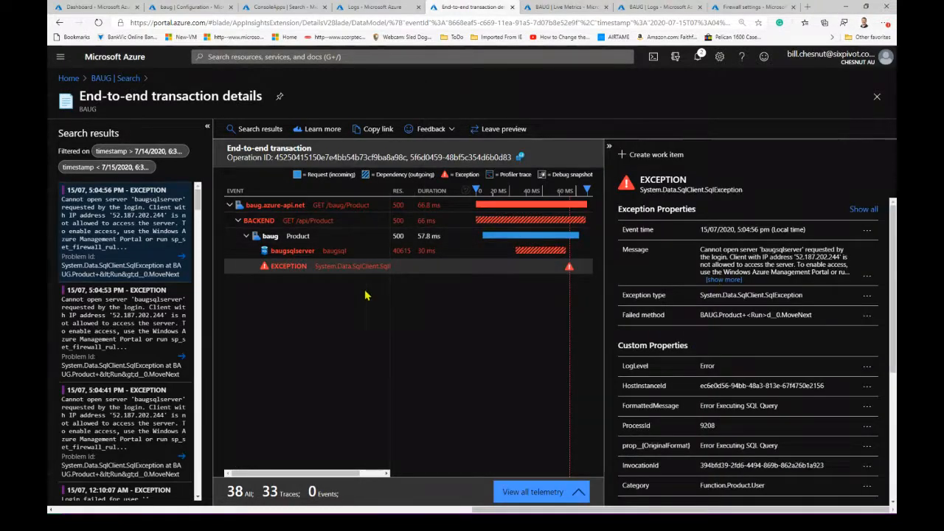
- Expand all exception properties, and examine them along with the custom properties, call stack and related items
left_click(253, 207)
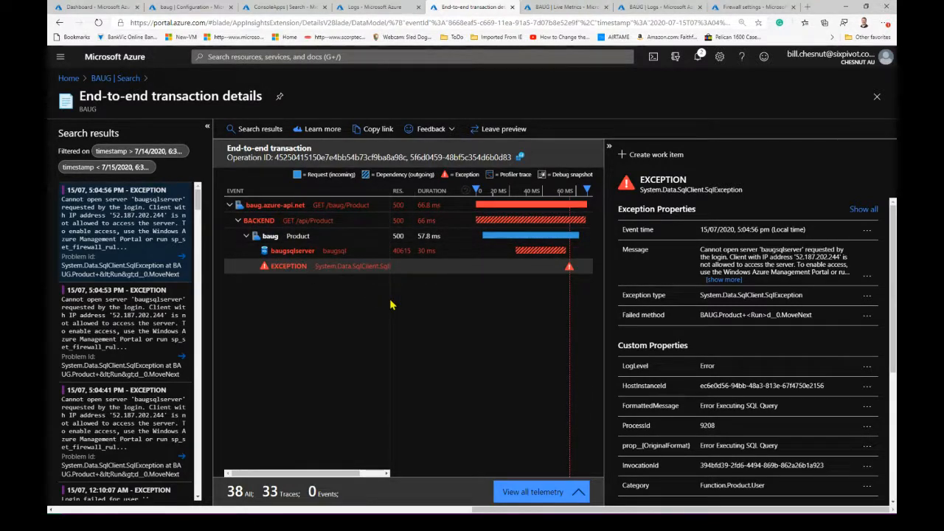
left_click(862, 209)
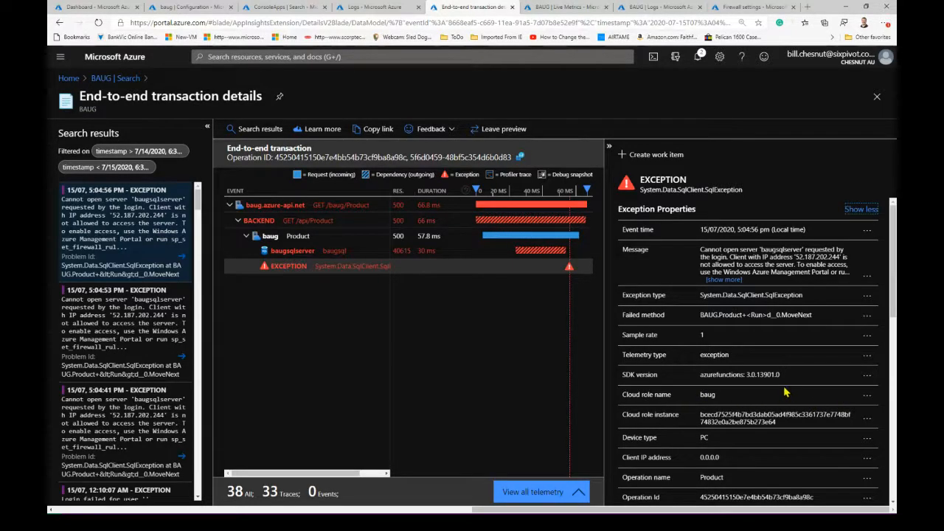
scroll(785, 393, "down", 3)
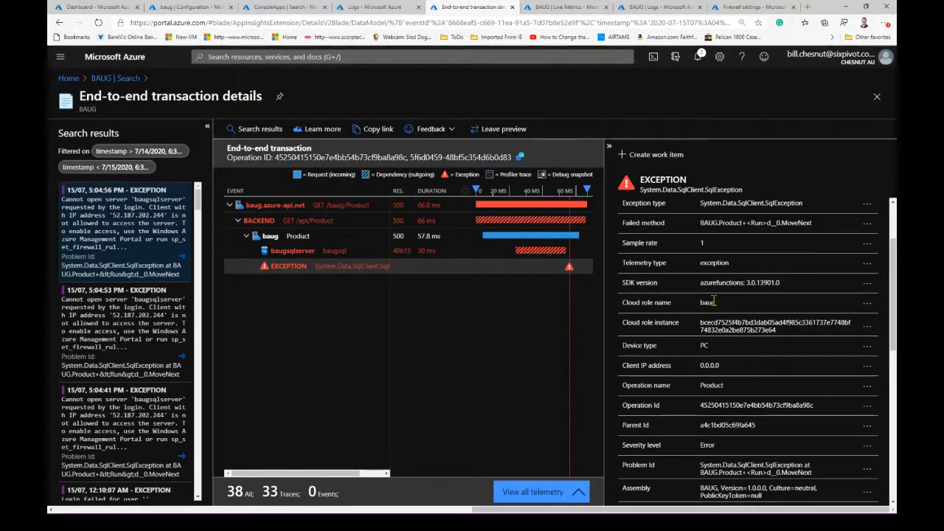
scroll(793, 360, "down", 1)
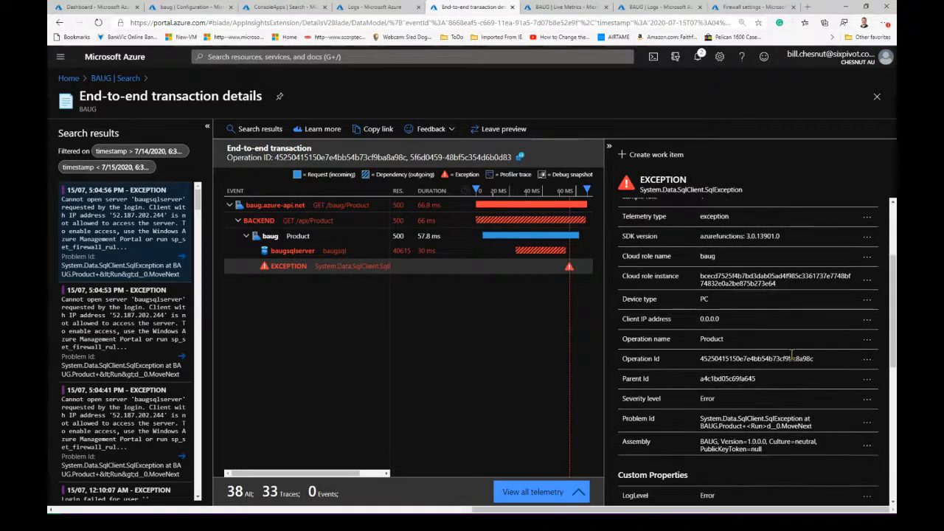
scroll(791, 384, "down", 1)
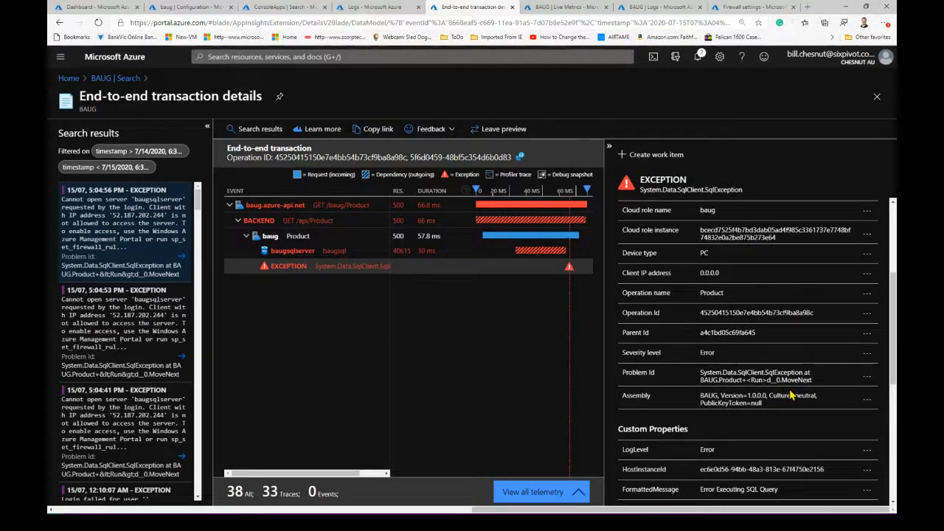
scroll(791, 396, "down", 1)
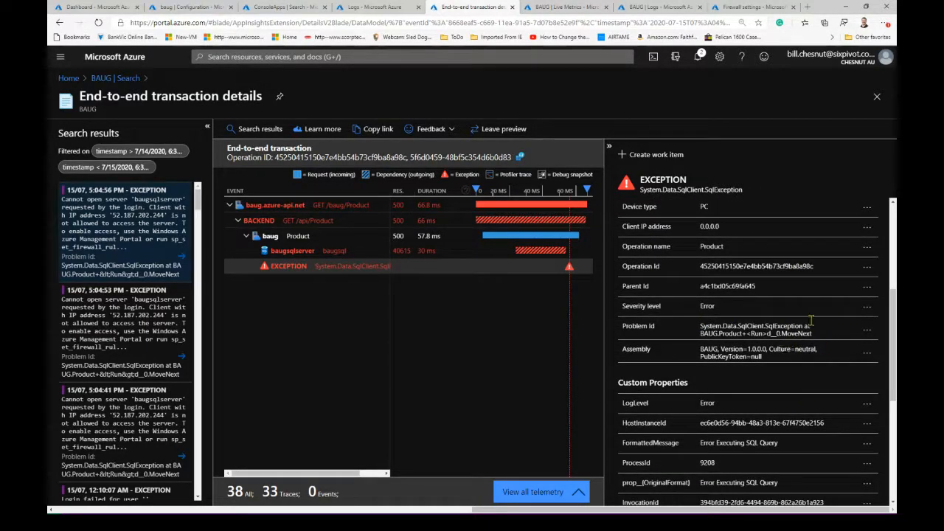
scroll(778, 381, "down", 2)
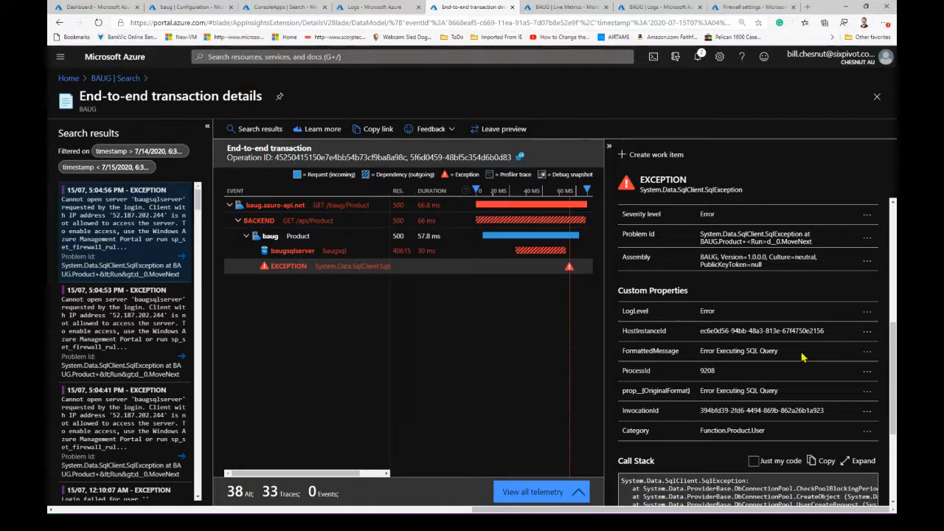
scroll(803, 356, "down", 4)
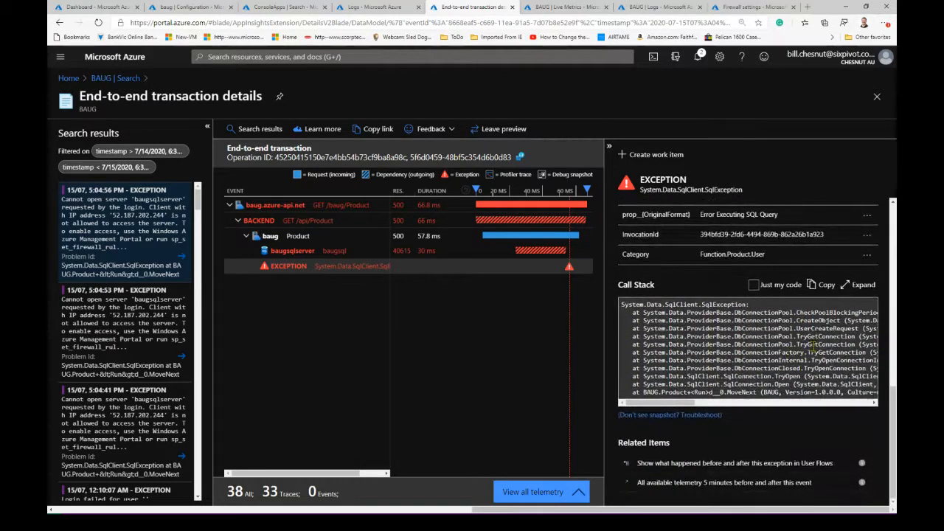
- Open all available telemetry 5 minutes before and after the exception, and look through the trace entries
left_click(700, 483)
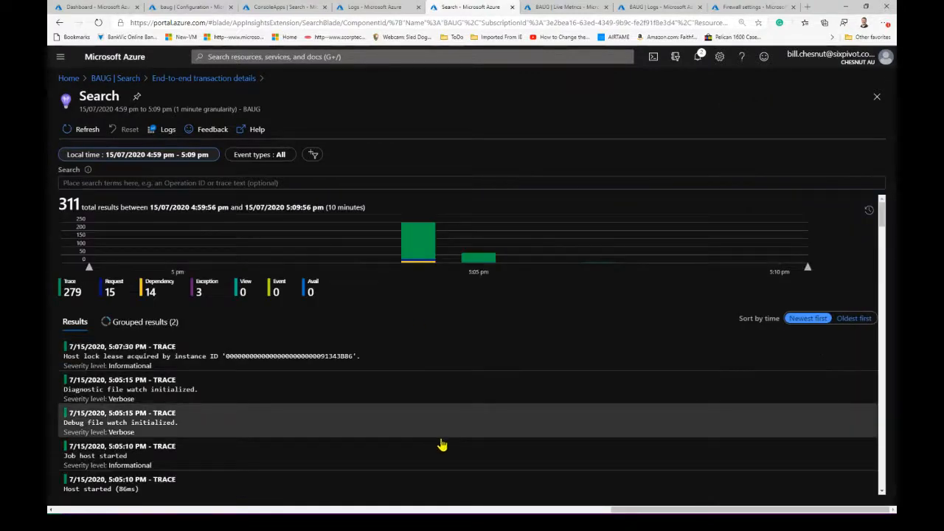
scroll(447, 438, "down", 1)
scroll(447, 438, "down", 5)
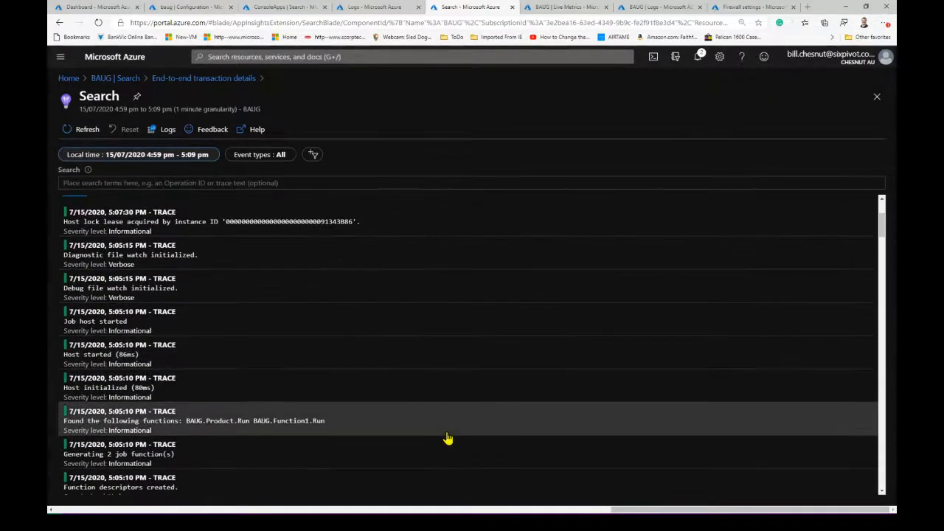
scroll(446, 438, "down", 10)
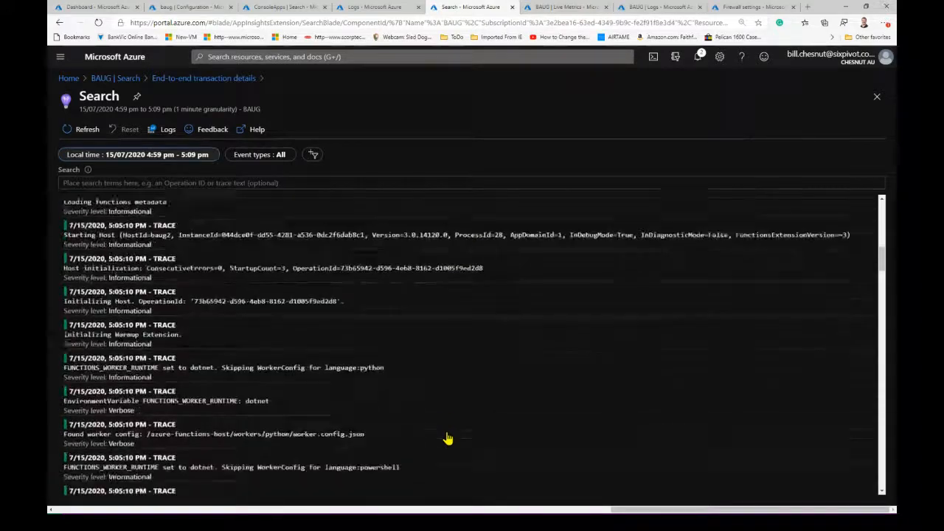
- Examine the trace, dependency and request entries logged around the exception, and return to its end-to-end transaction details
scroll(447, 438, "down", 6)
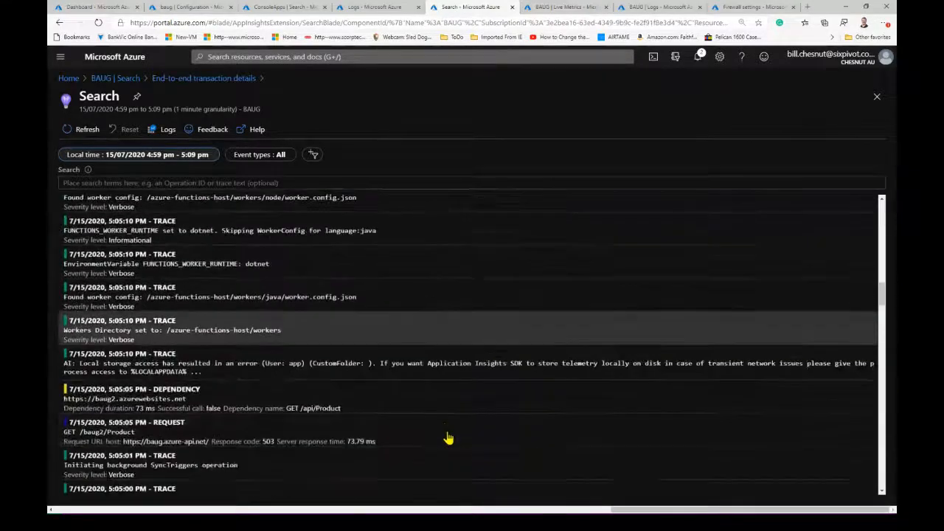
scroll(447, 438, "down", 12)
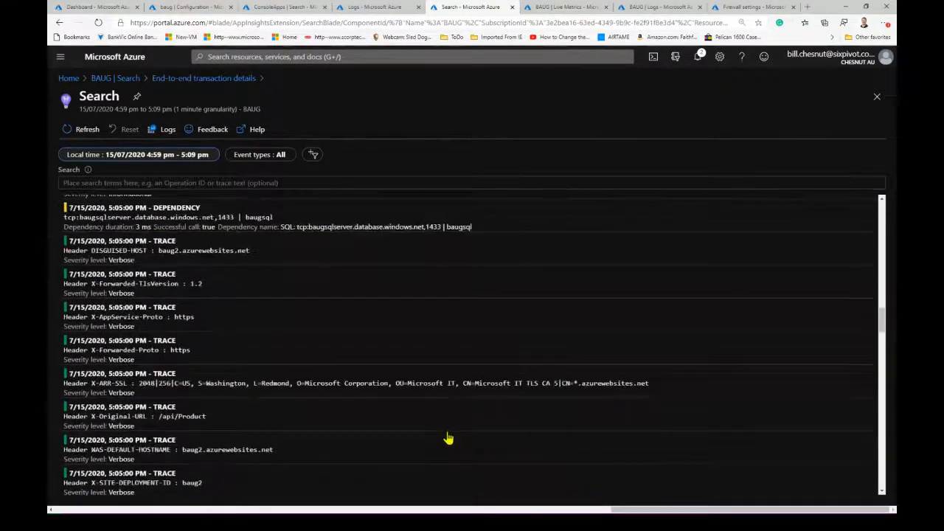
scroll(447, 438, "up", 3)
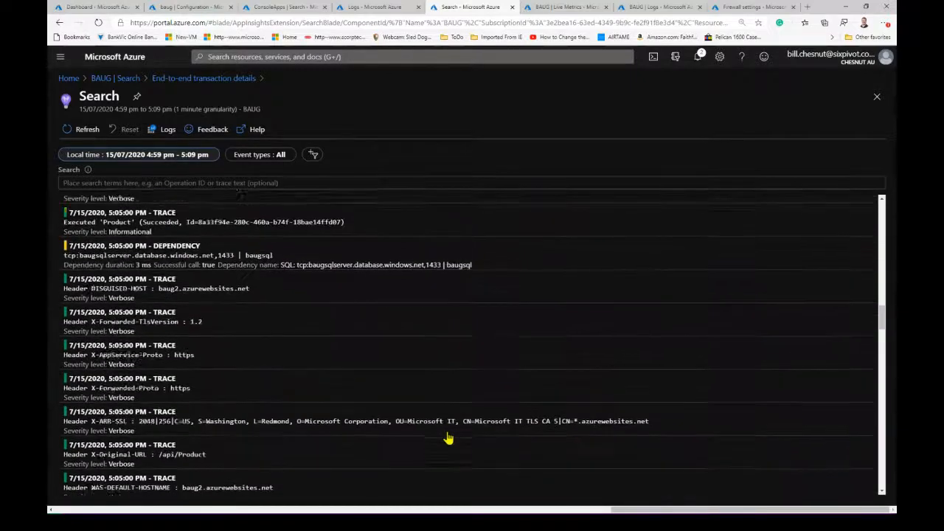
scroll(448, 437, "up", 2)
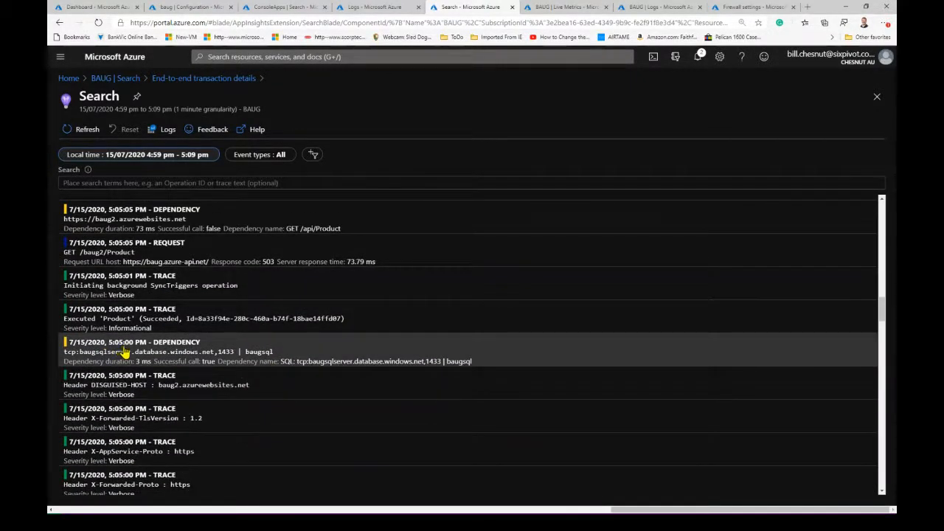
scroll(180, 323, "up", 3)
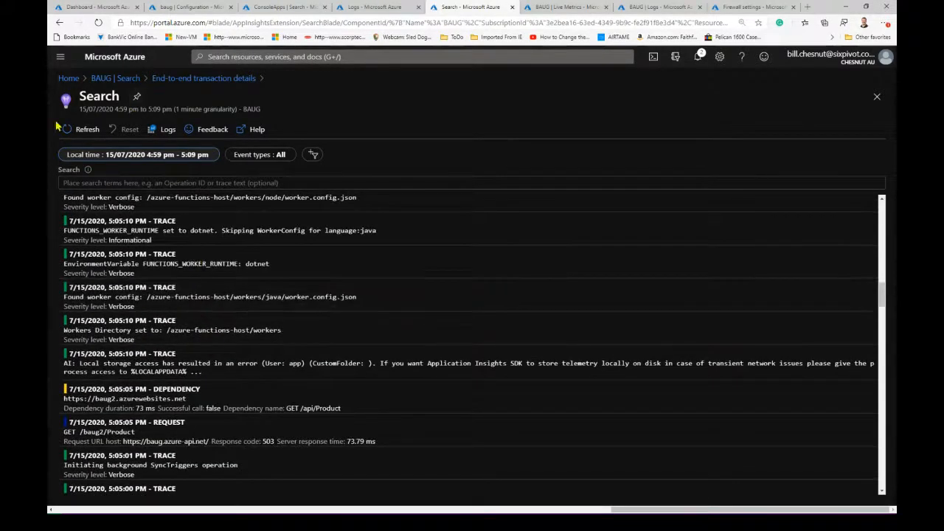
left_click(876, 96)
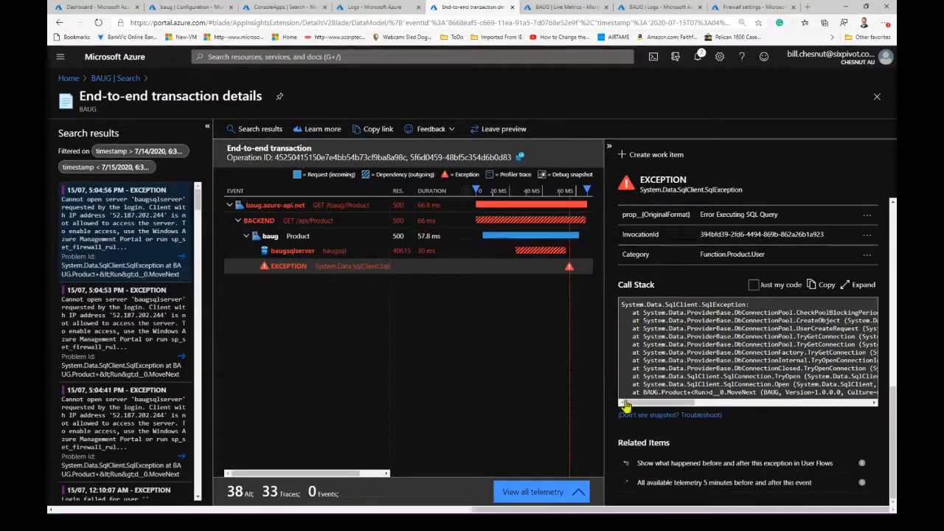
- View what happened before and after the exception in User Flows, and return to the BAUG search results
left_click(727, 463)
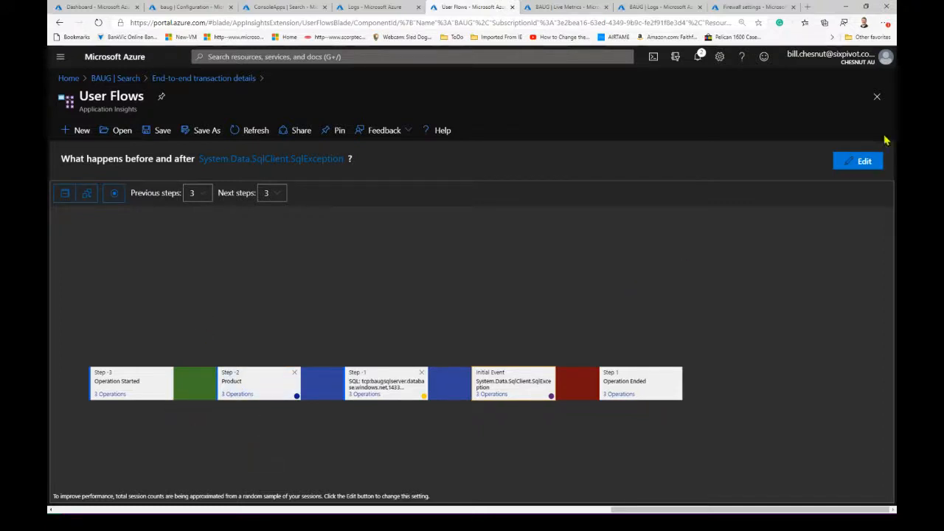
left_click(876, 98)
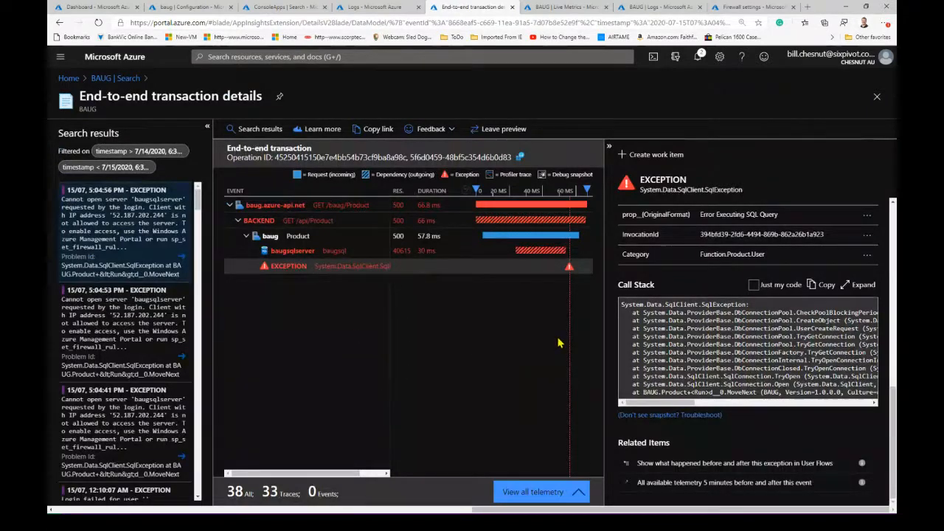
left_click(876, 96)
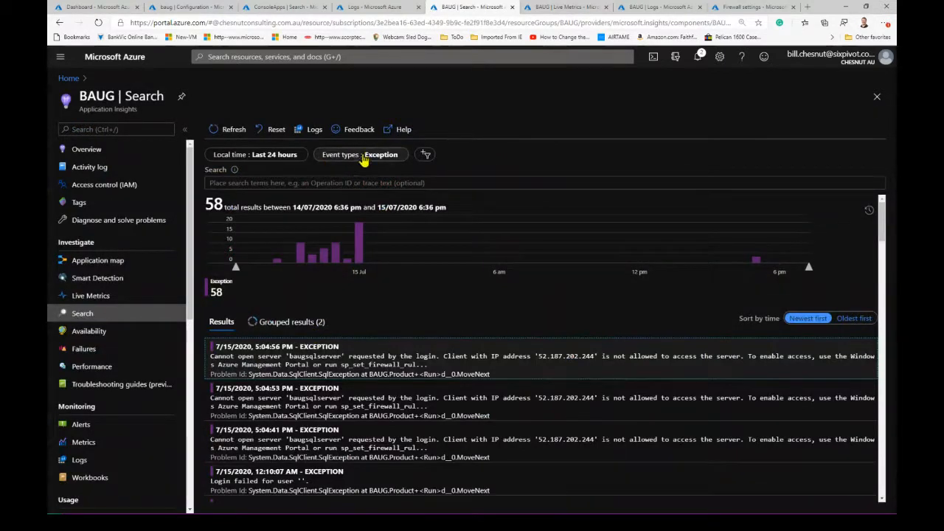
- Set the search's event types filter to include all event types
left_click(331, 162)
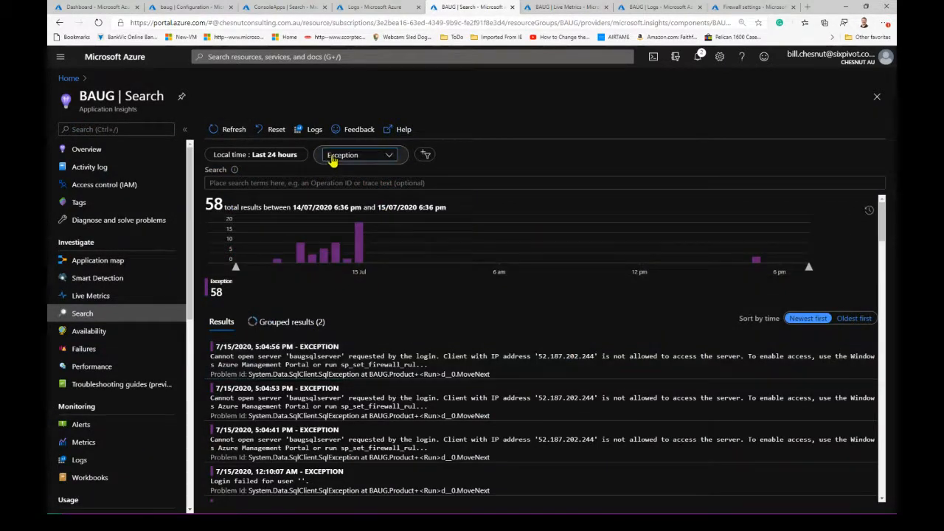
left_click(357, 175)
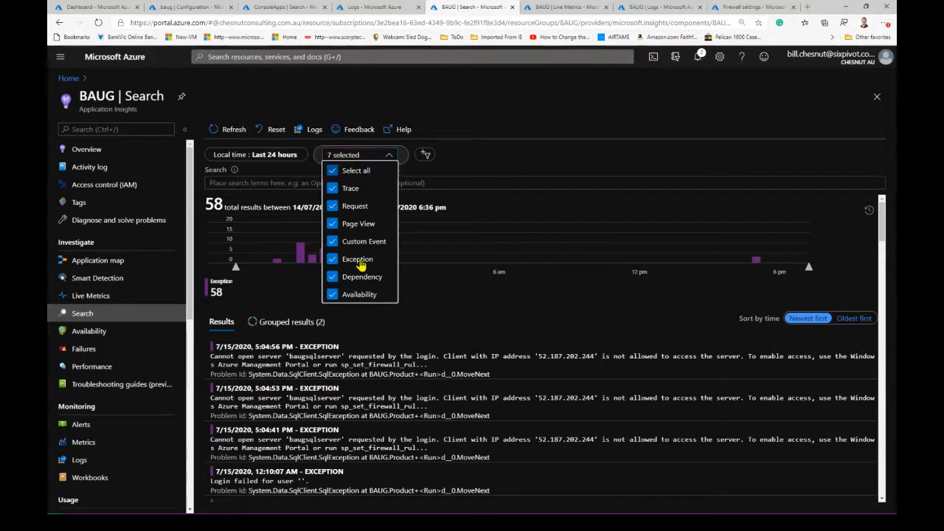
left_click(395, 332)
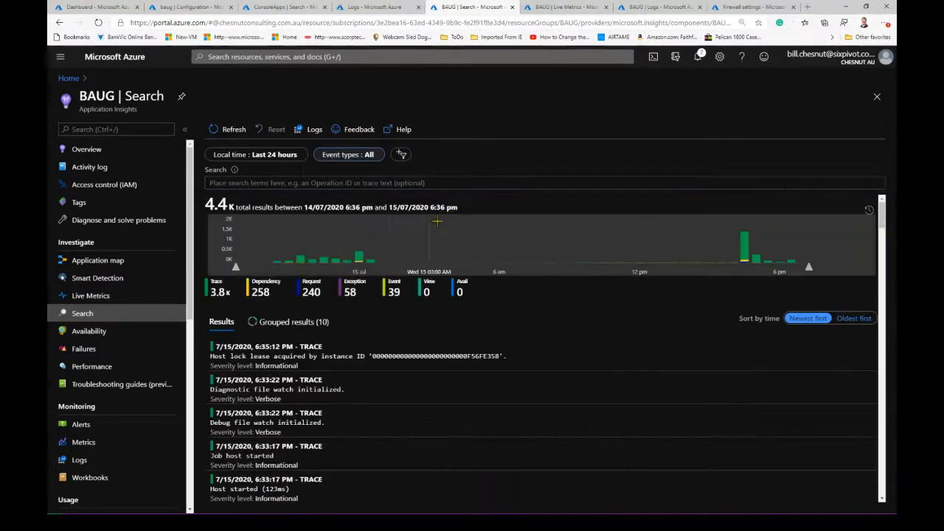
- Look through the newest telemetry entries, from the host startup traces to the header traces of the Product function
scroll(437, 337, "down", 2)
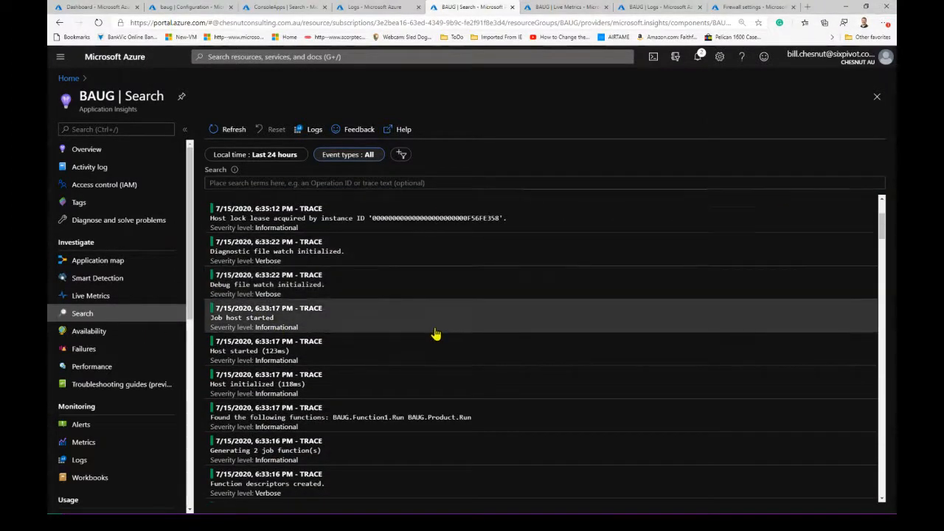
scroll(415, 339, "down", 2)
scroll(425, 413, "down", 2)
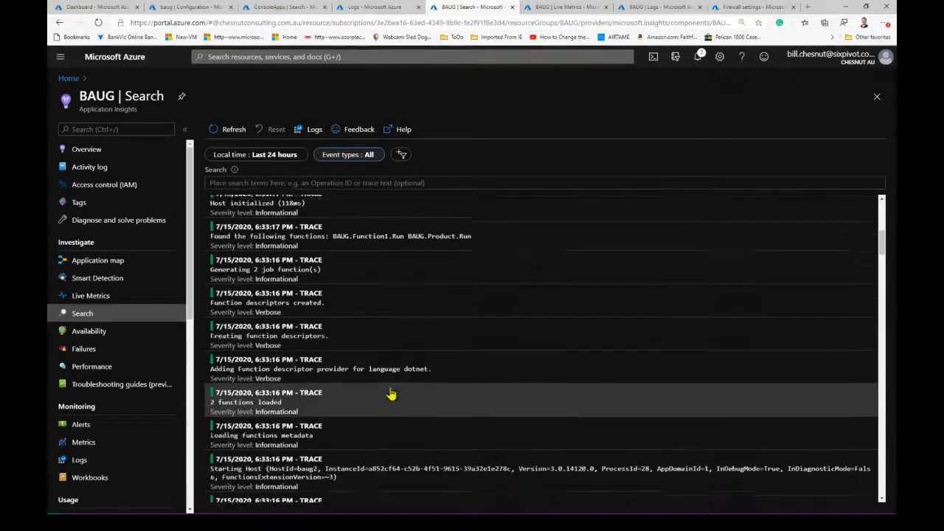
scroll(391, 395, "down", 4)
scroll(391, 393, "down", 2)
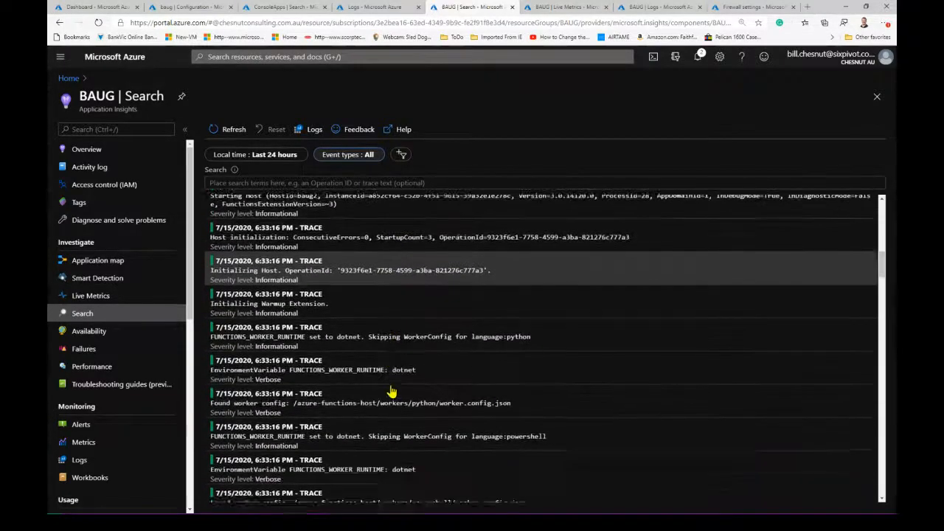
scroll(391, 392, "down", 1)
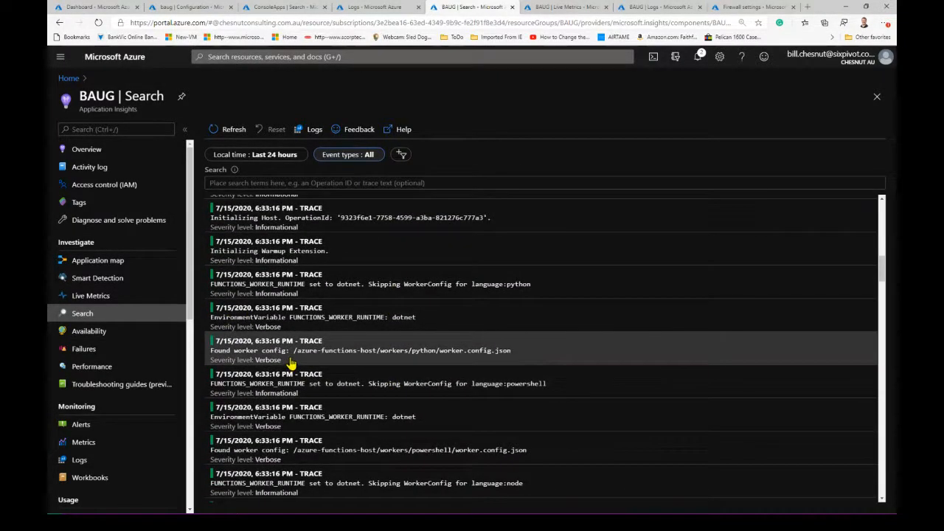
scroll(278, 357, "down", 1)
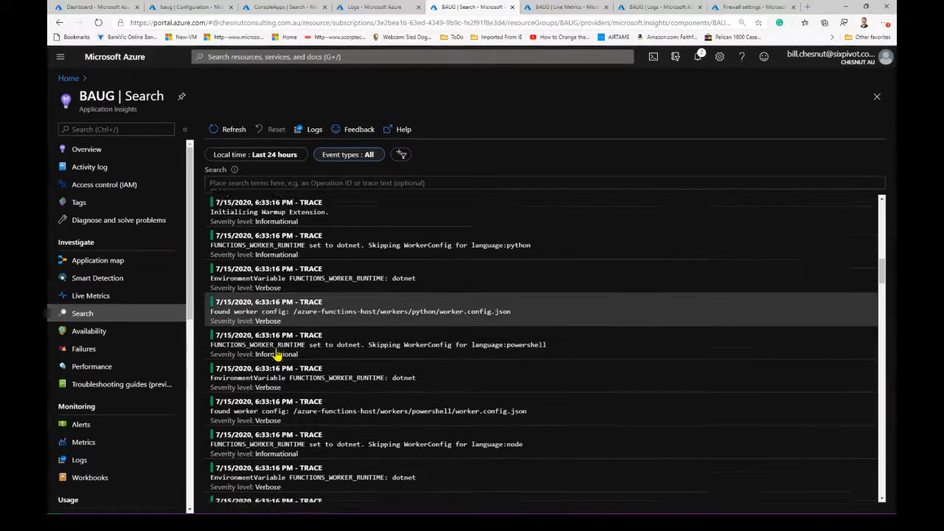
scroll(276, 356, "down", 2)
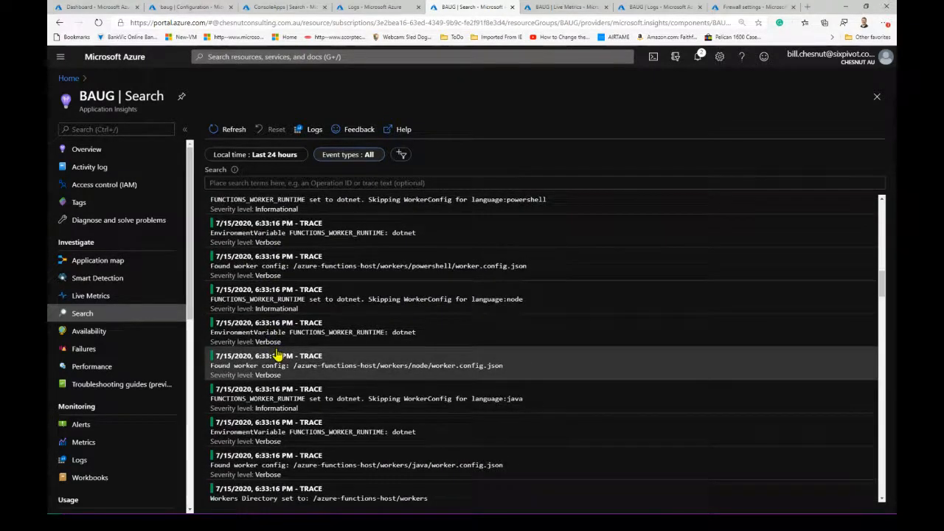
scroll(277, 355, "down", 3)
scroll(278, 355, "down", 1)
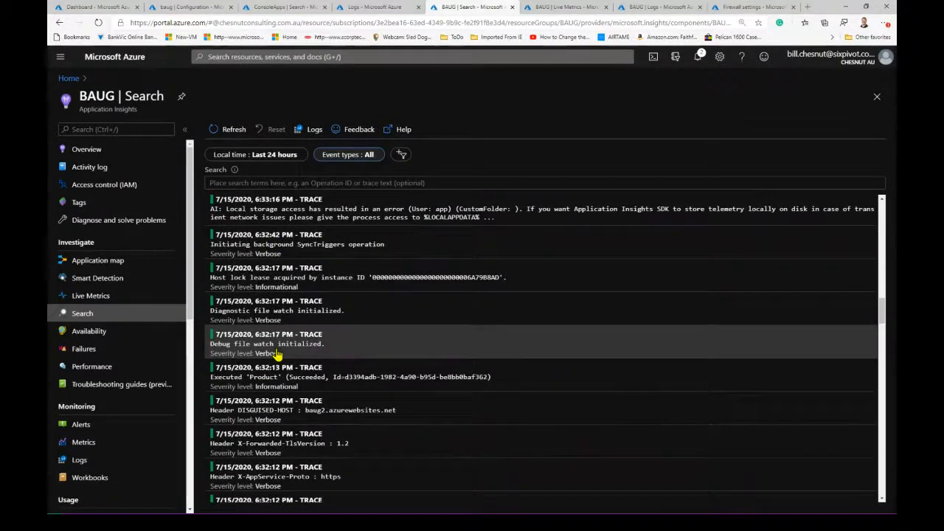
scroll(278, 355, "down", 1)
- Open the X-Forwarded-TlsVersion header trace, expand all its properties, and examine them together with its custom properties
left_click(251, 398)
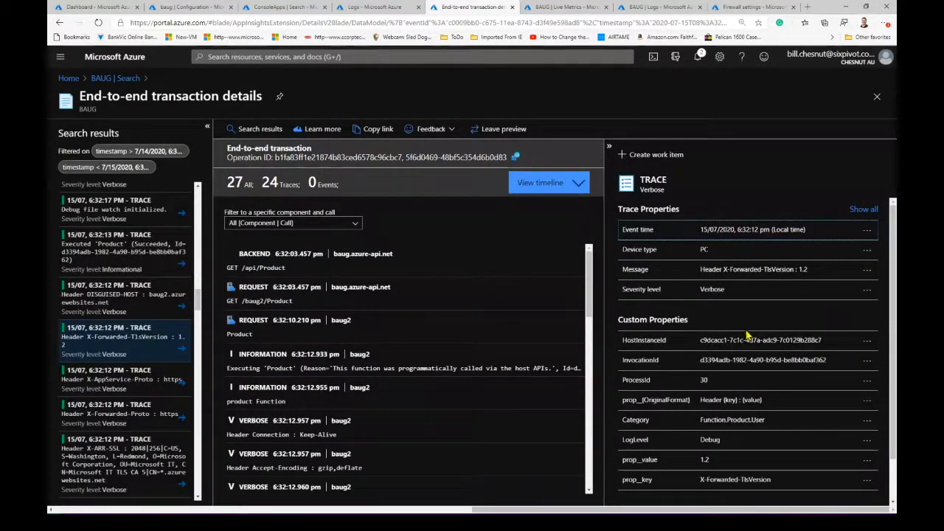
left_click(860, 209)
scroll(824, 318, "down", 2)
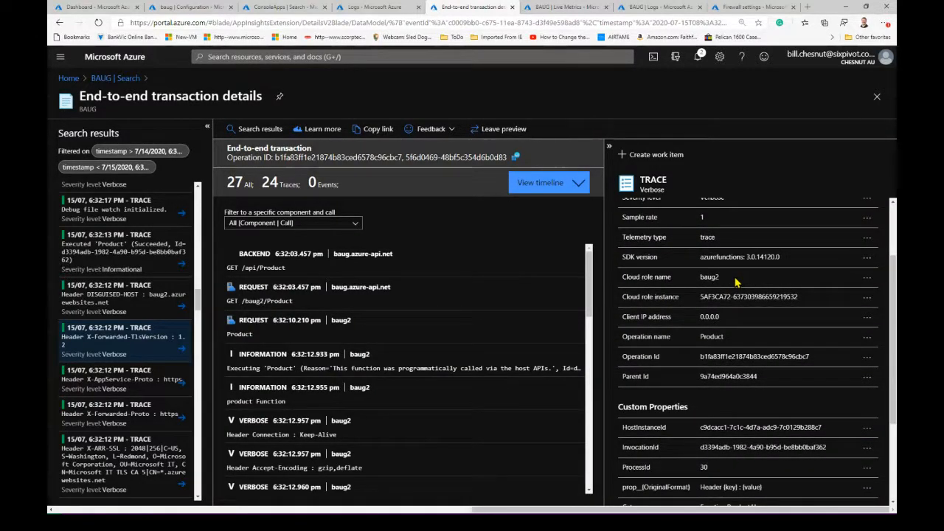
scroll(735, 281, "down", 1)
scroll(663, 354, "down", 2)
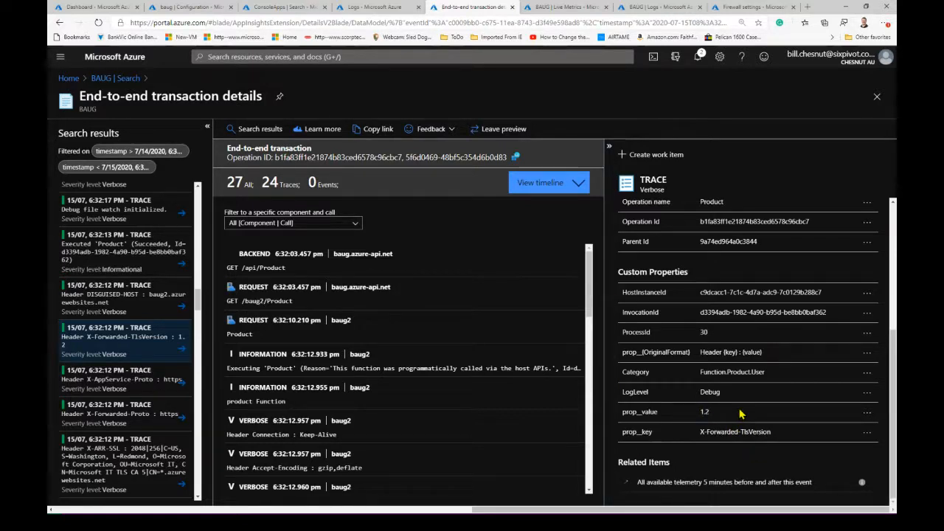
scroll(796, 420, "up", 2)
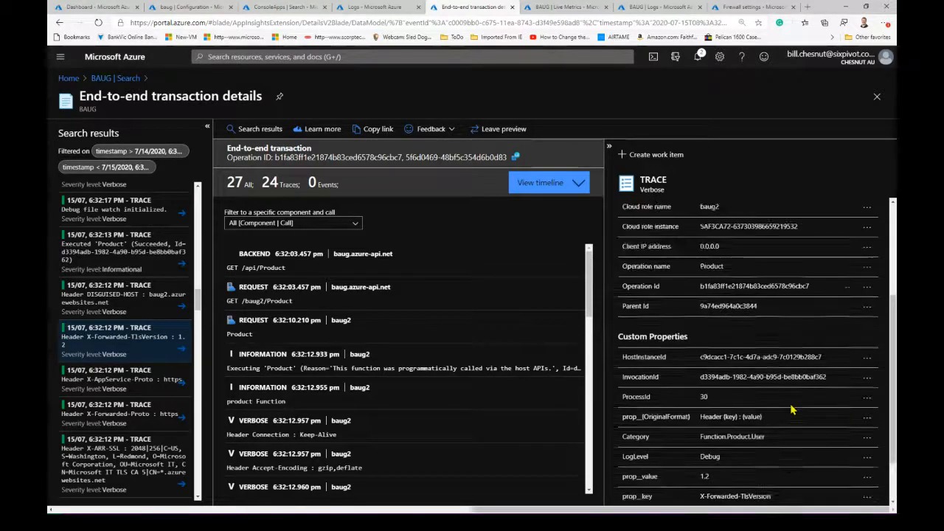
scroll(792, 408, "up", 2)
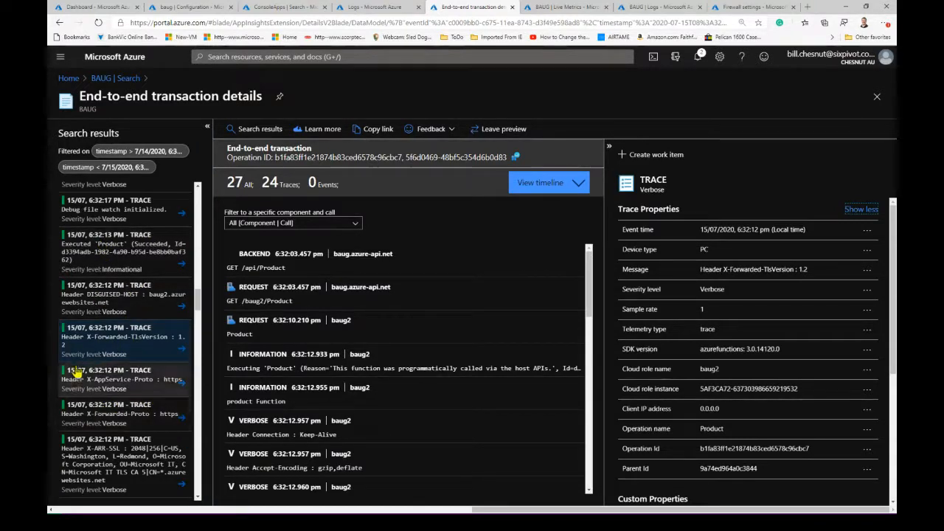
- View the details of the DISGUISED-HOST, X-AppService-Proto, X-Forwarded-Proto and X-ARR-SSL header traces one after another
left_click(108, 304)
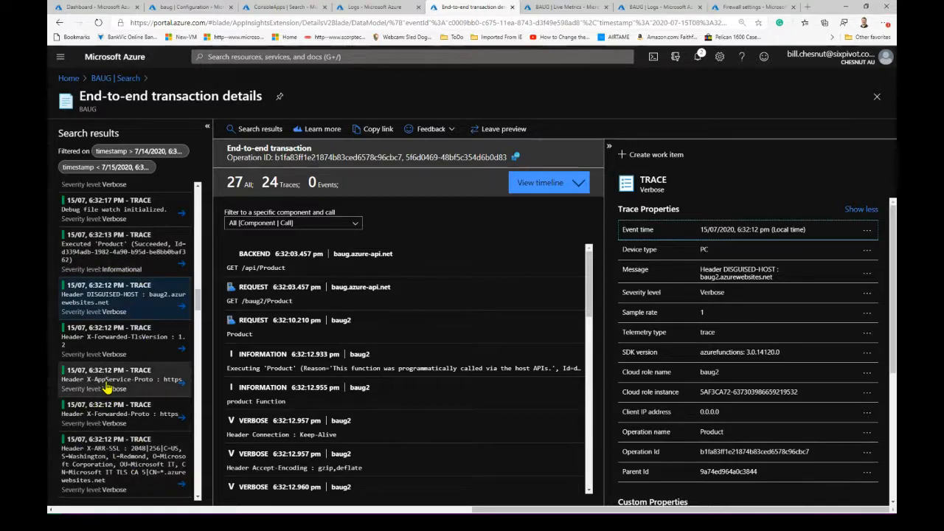
left_click(111, 380)
left_click(97, 421)
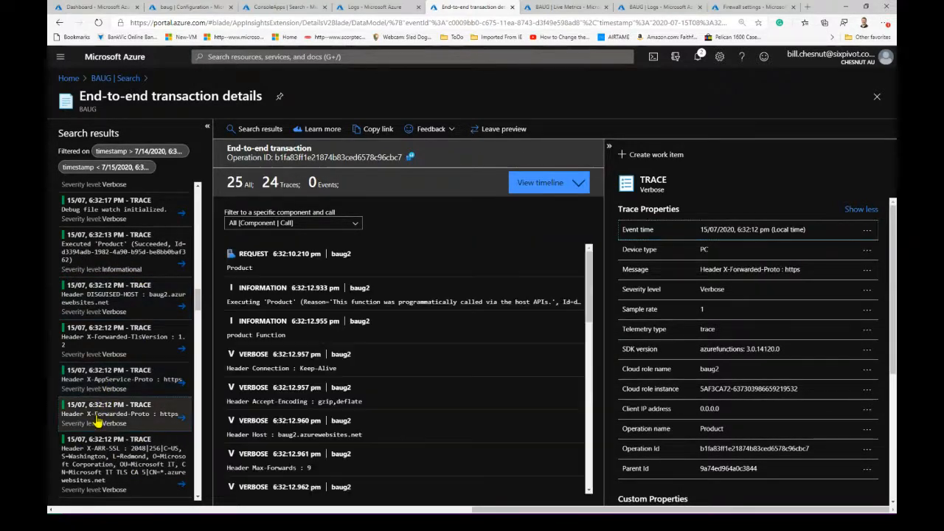
left_click(128, 457)
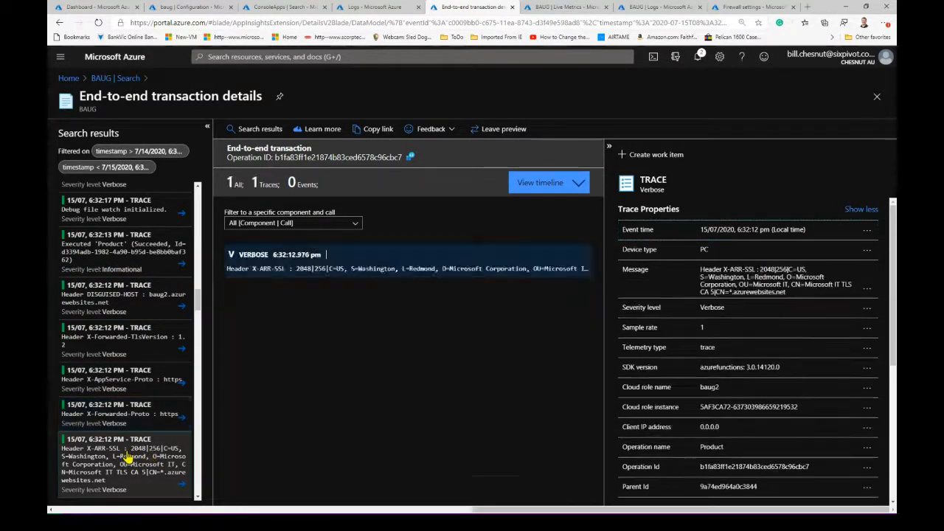
- Open the details of the X-Original-URL header trace for /api/Product
scroll(127, 458, "down", 2)
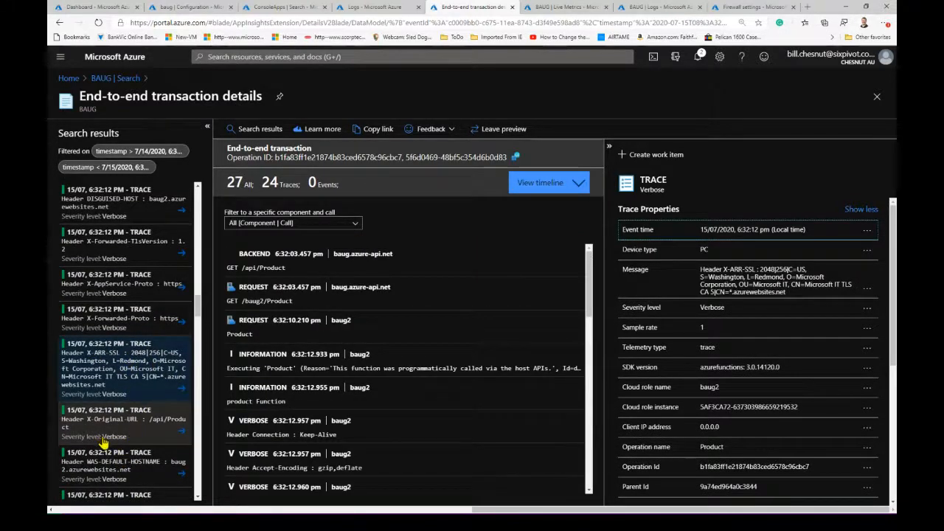
scroll(101, 441, "down", 1)
left_click(107, 385)
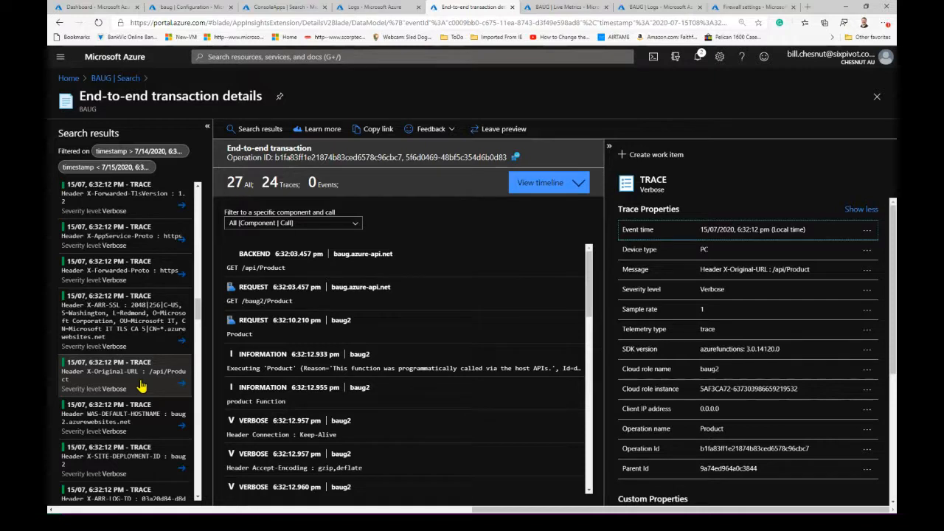
- Open the X-Forwarded-For header trace, and examine its trace properties, custom properties and related items
scroll(144, 413, "down", 1)
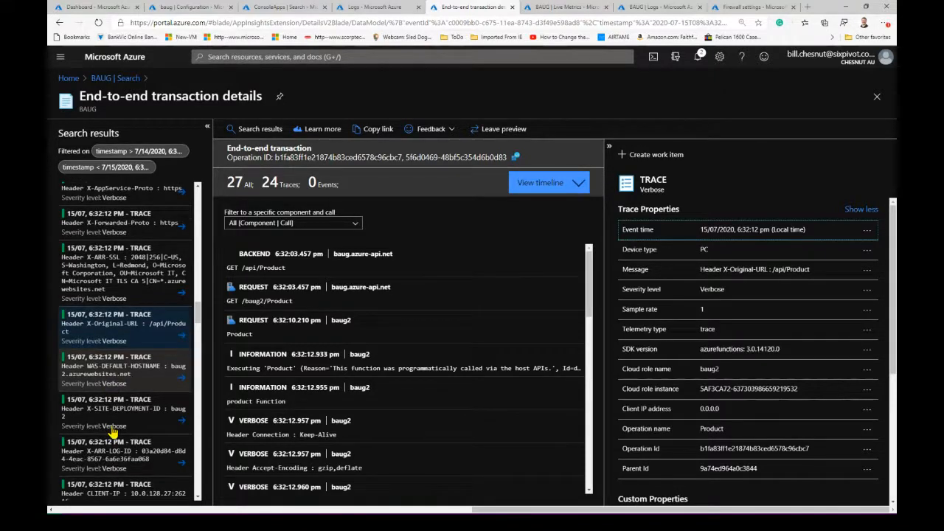
scroll(146, 421, "down", 2)
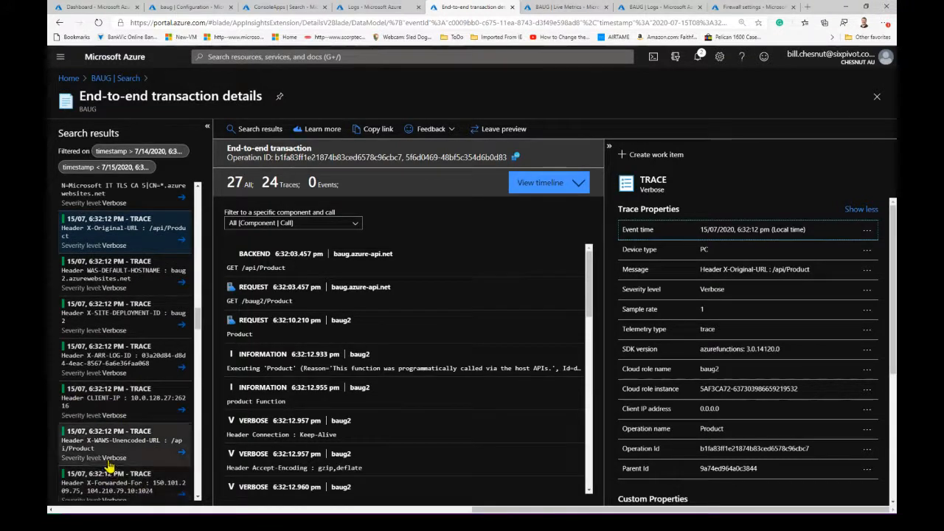
scroll(146, 457, "down", 1)
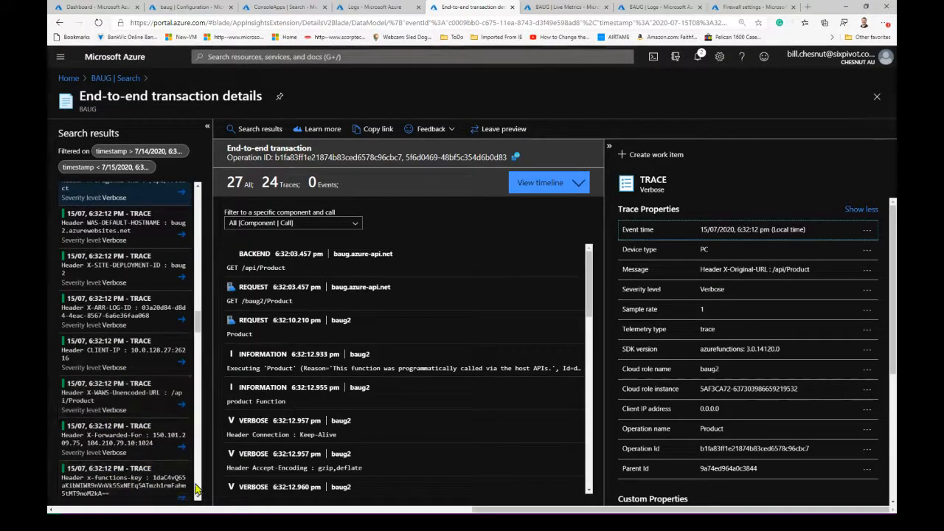
left_click(103, 441)
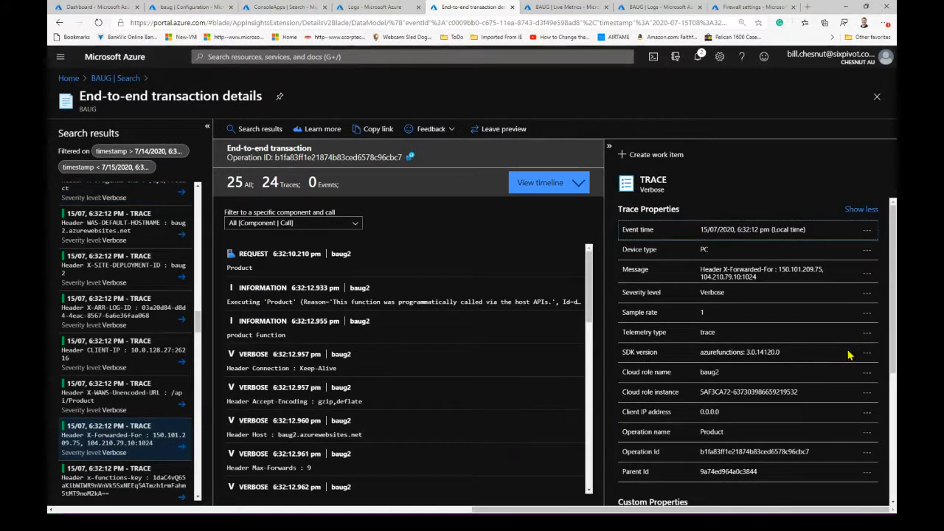
scroll(827, 359, "down", 1)
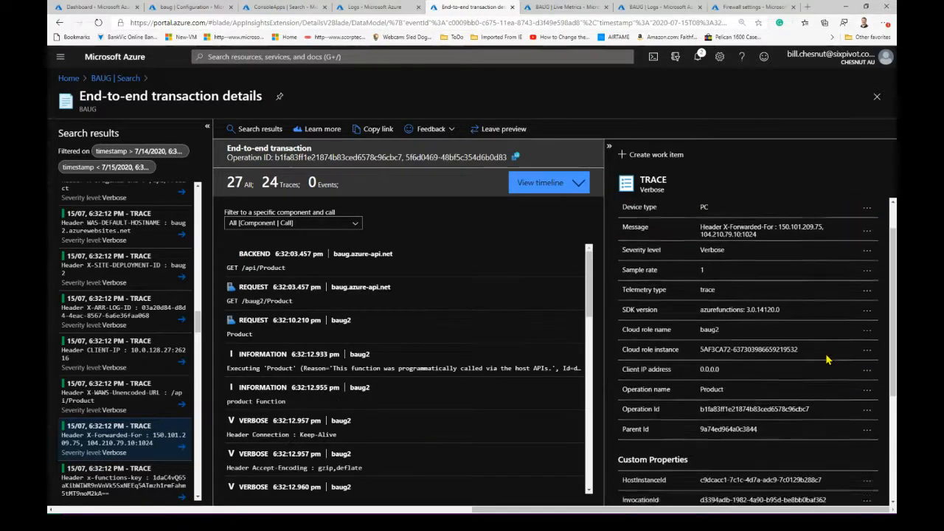
scroll(828, 359, "down", 4)
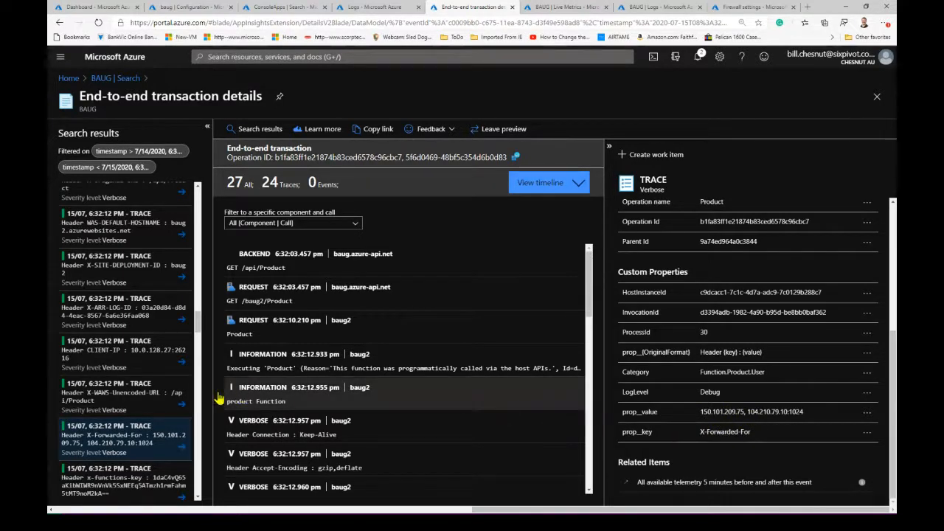
- Look over the remaining header traces and the X-Forwarded-For trace properties, and close the end-to-end transaction details
scroll(154, 433, "down", 2)
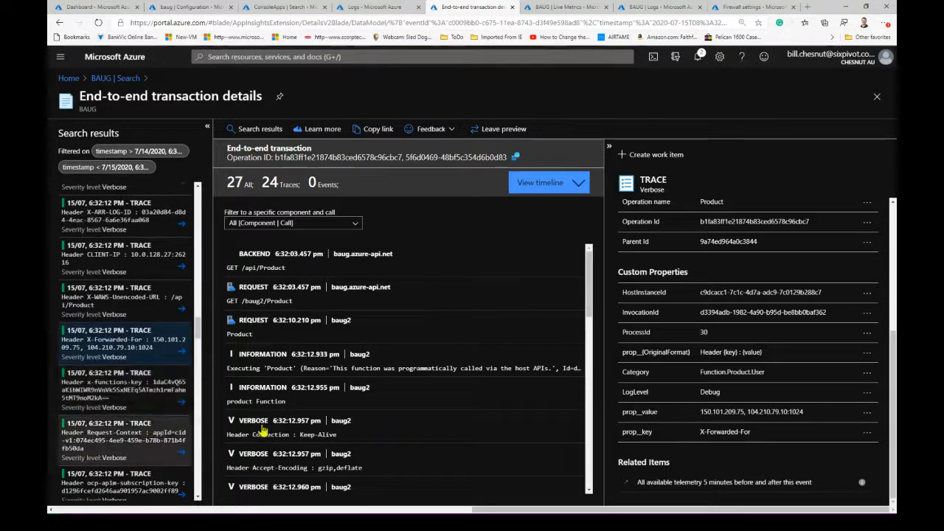
scroll(639, 383, "up", 3)
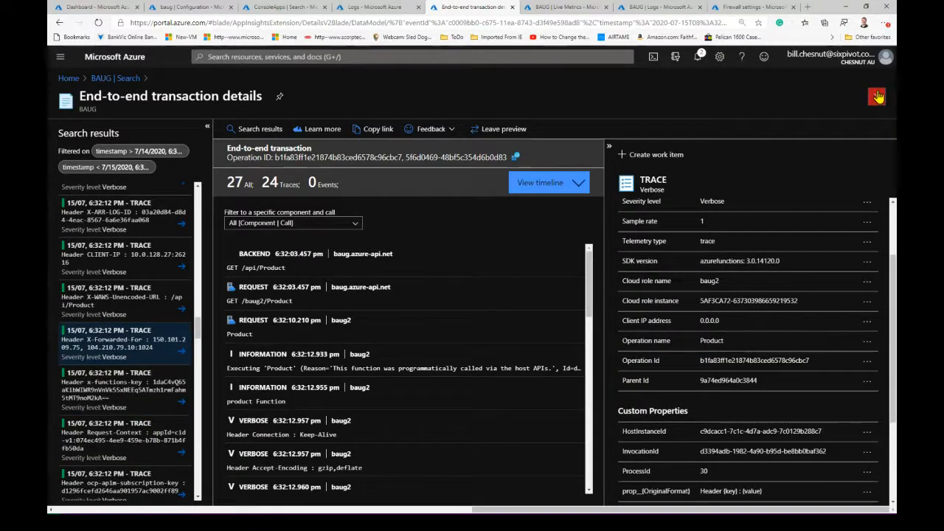
left_click(877, 96)
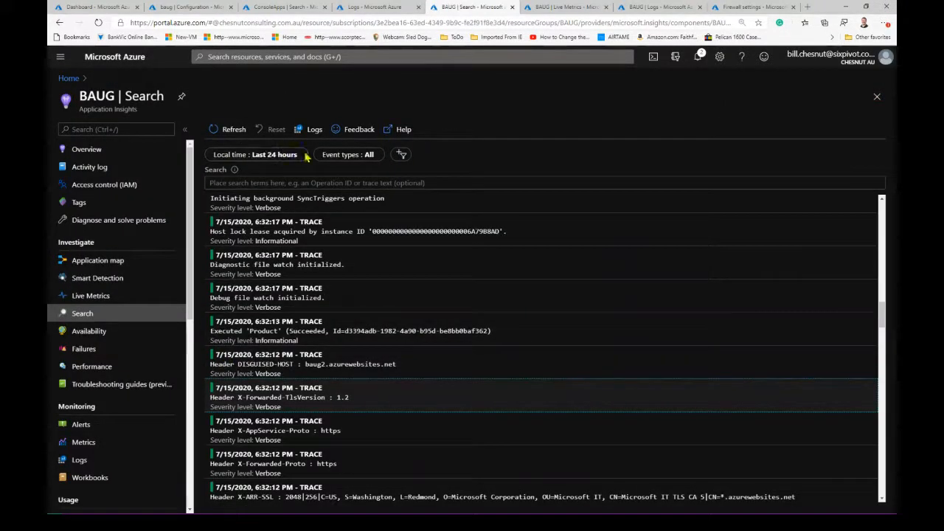
- Filter the BAUG search to the Request event type only, and review the listed requests
left_click(350, 156)
left_click(345, 156)
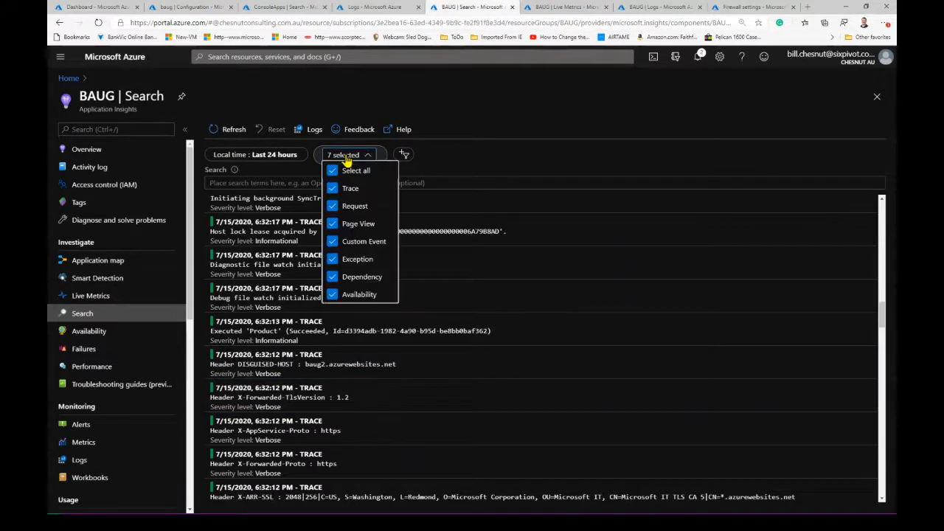
left_click(332, 171)
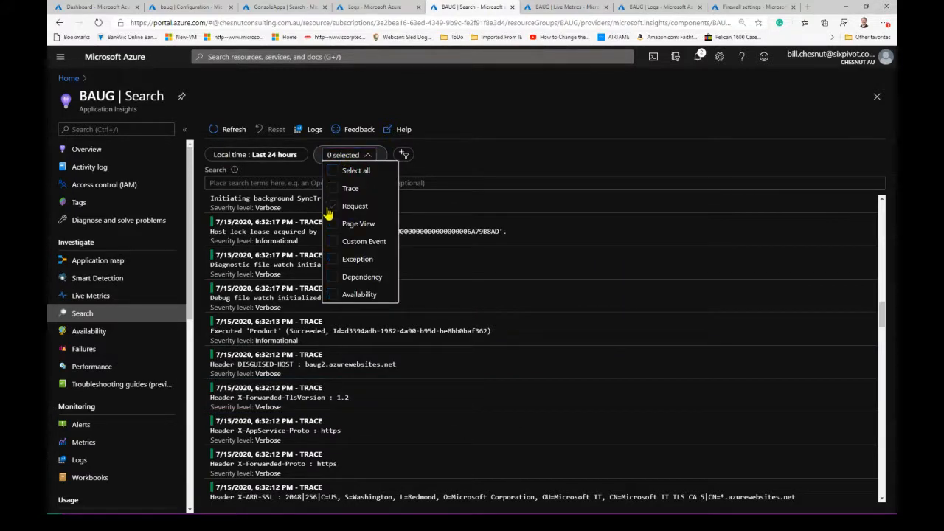
left_click(333, 212)
left_click(441, 165)
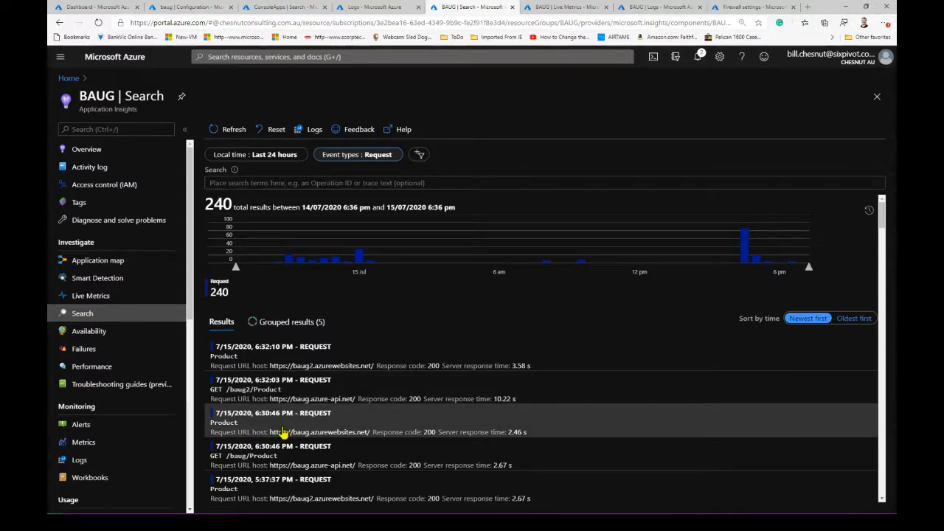
scroll(310, 380, "down", 1)
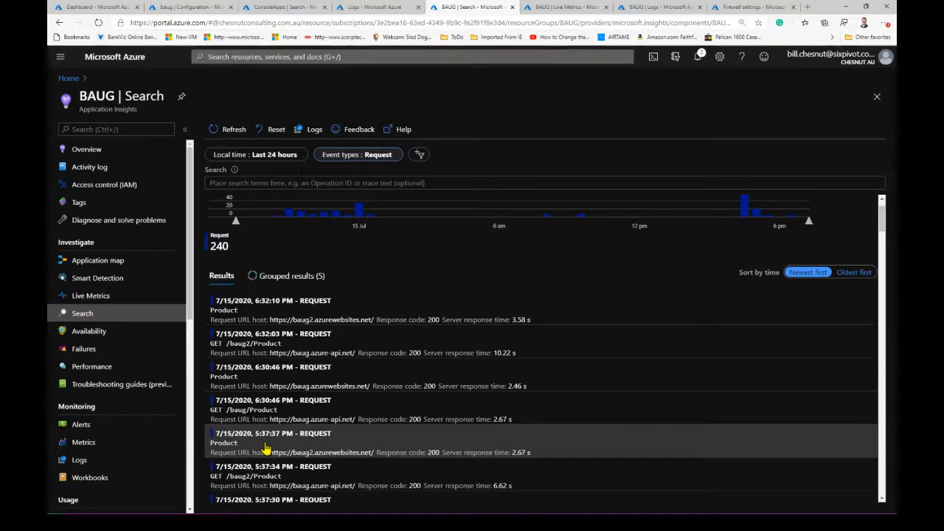
- Add the Dependency event type to the Request filter, and examine the listed requests and dependency calls
left_click(353, 154)
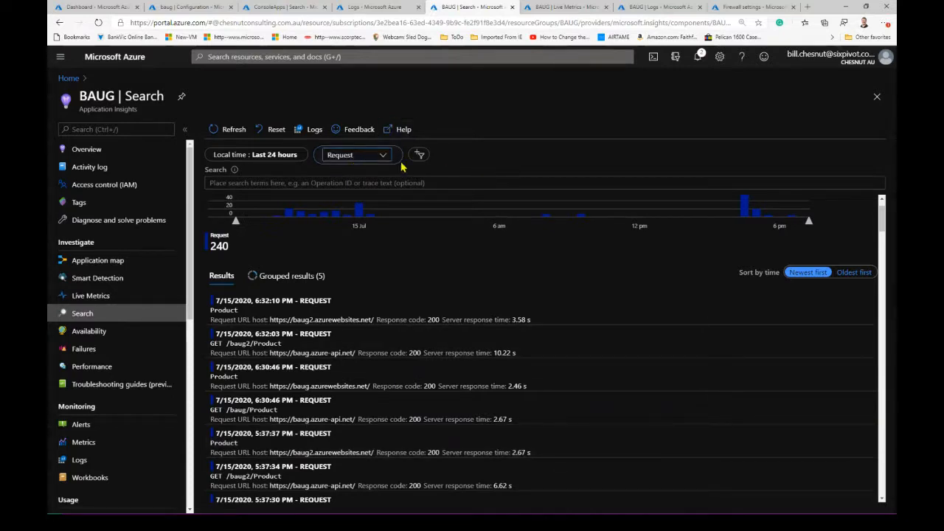
left_click(376, 155)
left_click(354, 280)
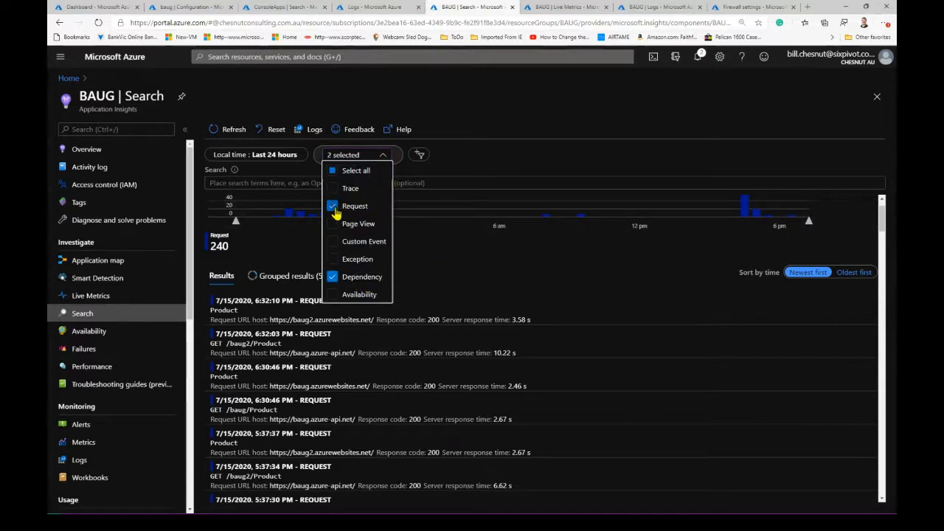
left_click(431, 253)
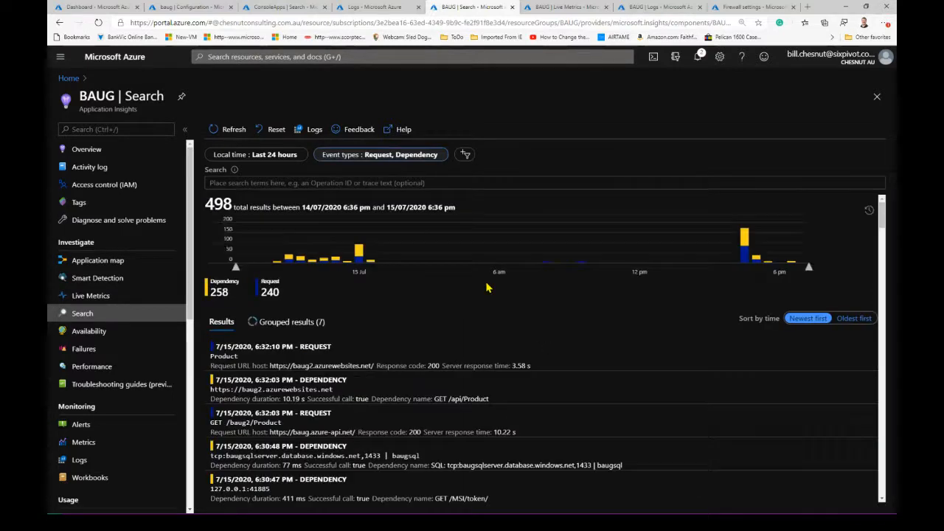
scroll(409, 319, "down", 1)
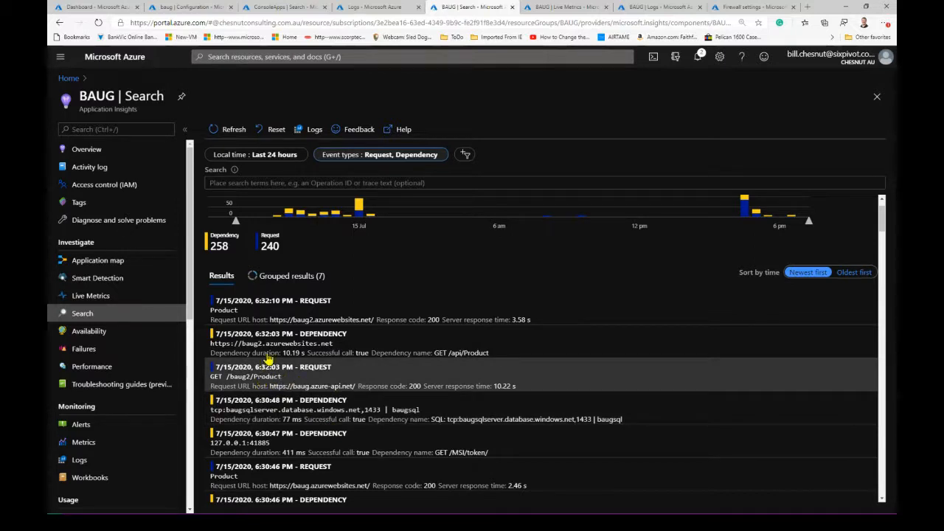
scroll(280, 442, "down", 1)
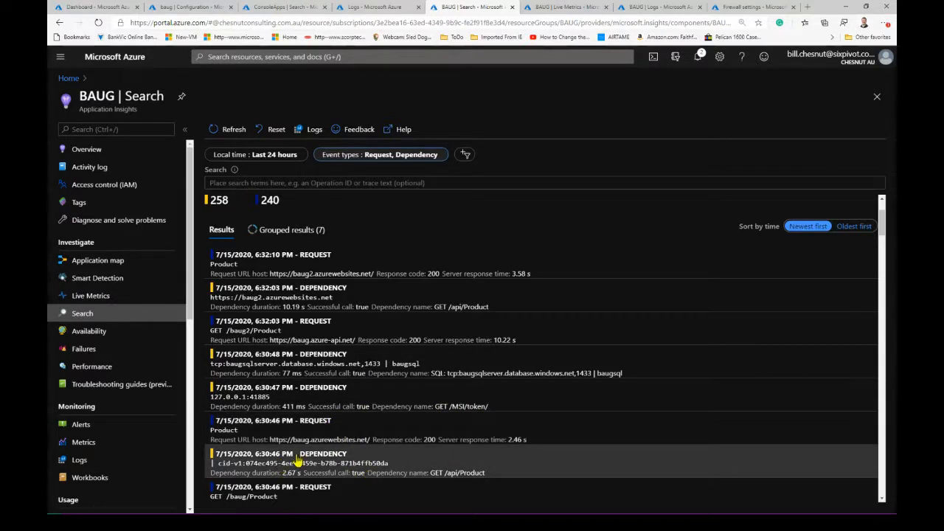
scroll(385, 478, "down", 1)
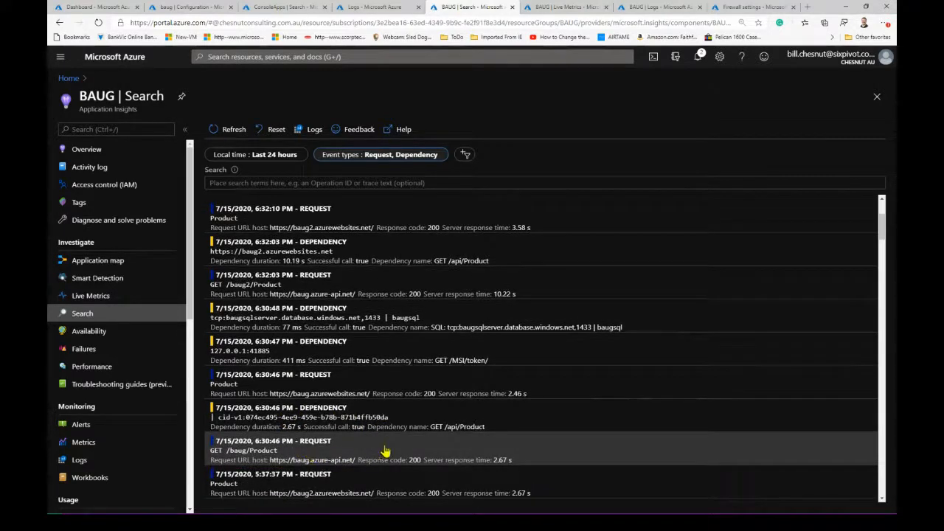
scroll(323, 457, "down", 1)
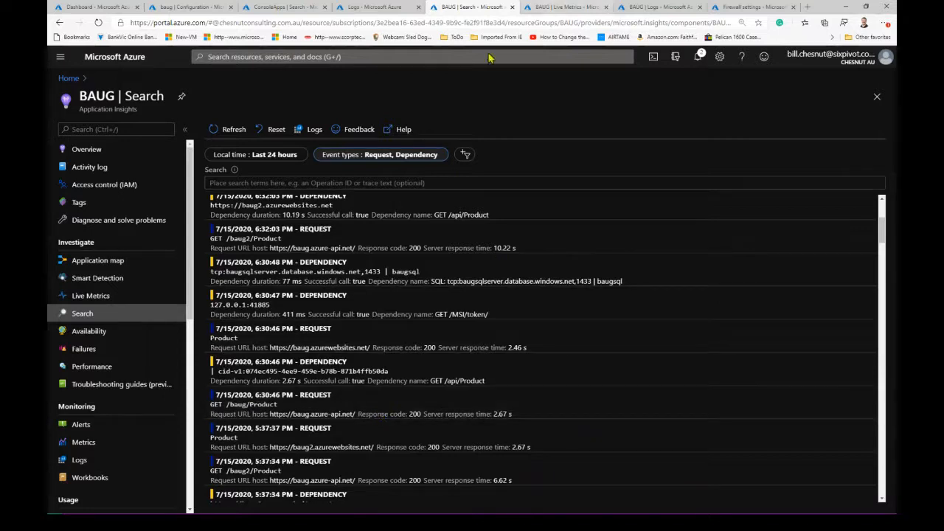
- Include all event types in the BAUG search filter again
left_click(386, 157)
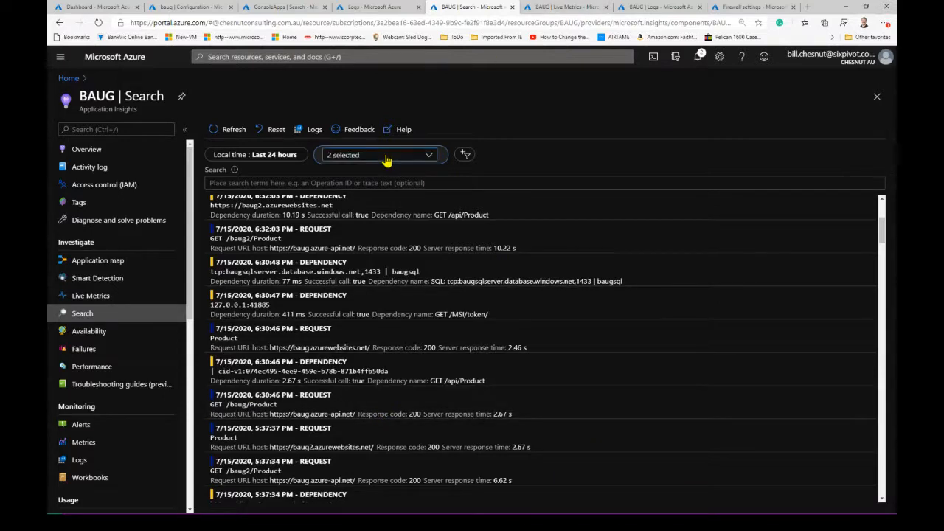
left_click(358, 158)
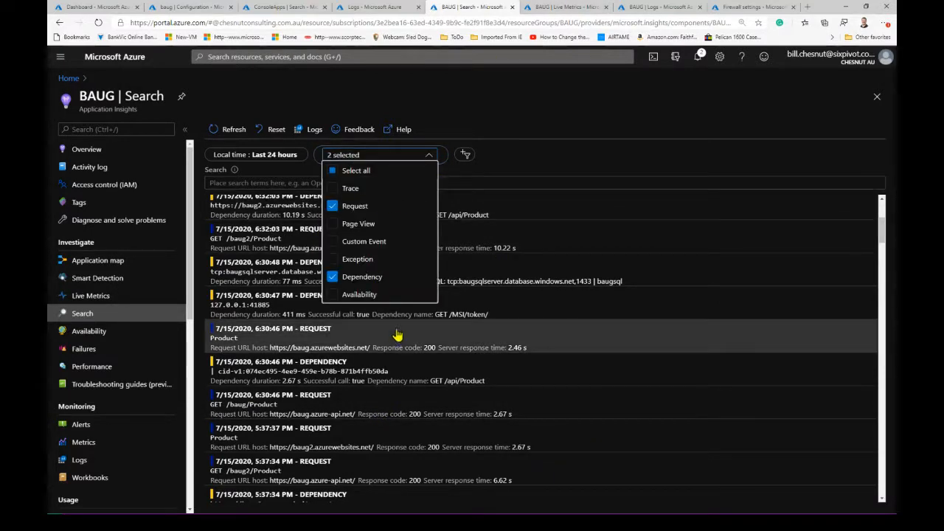
left_click(333, 174)
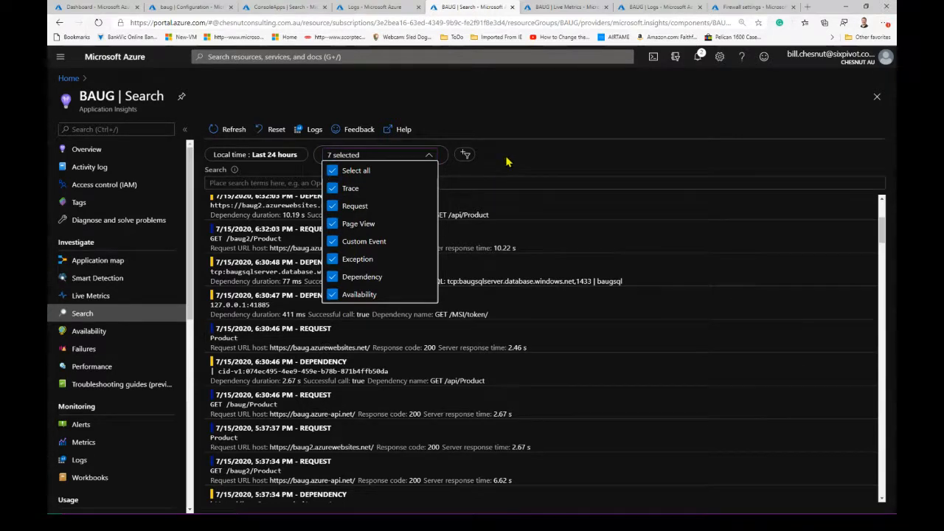
left_click(504, 161)
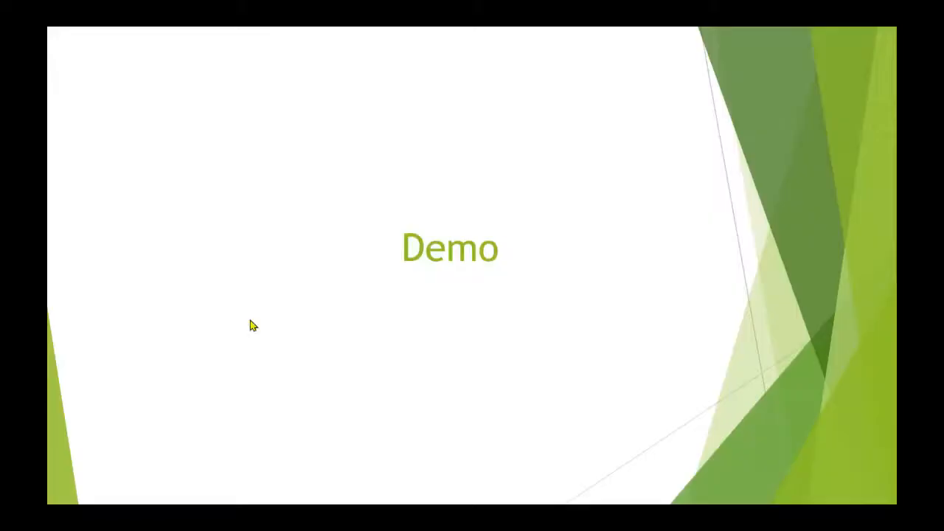
left_click(435, 339)
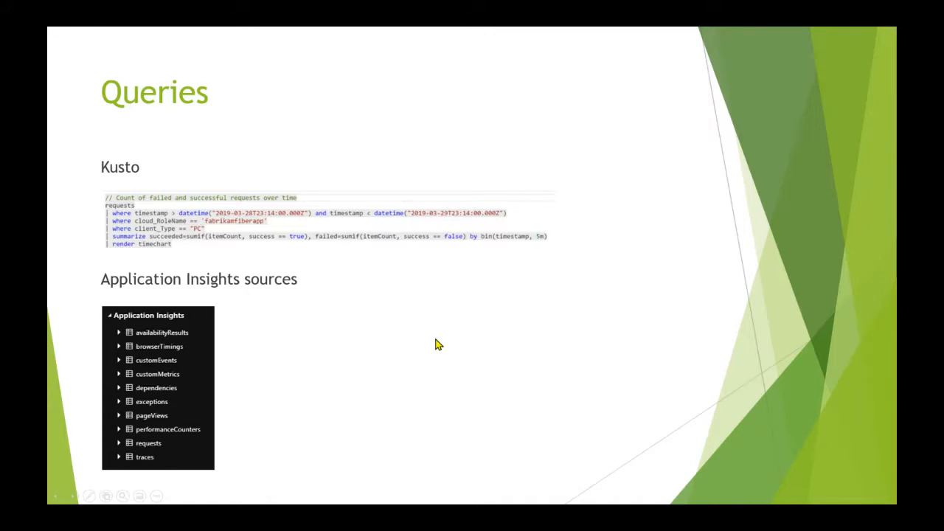
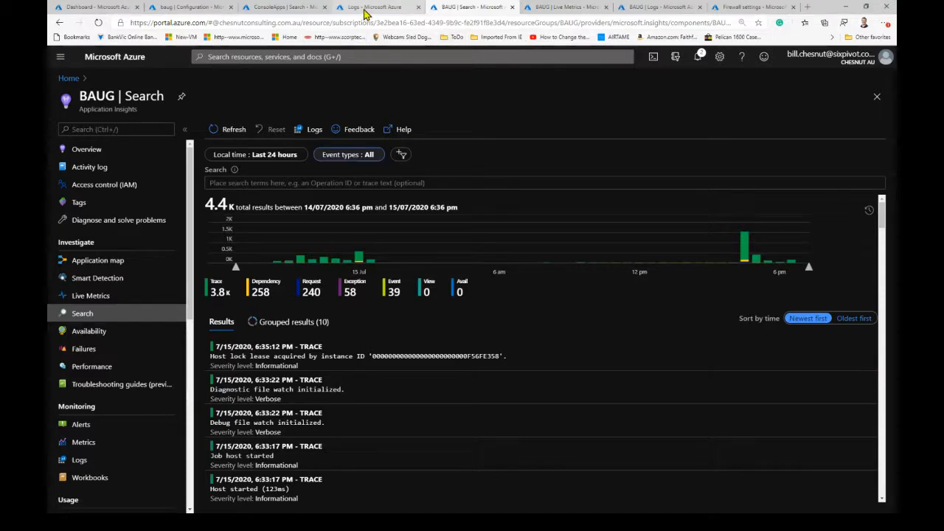
- Rerun the FRONTDOORS query for httpStatusCode_s != 200 in the BAUG workspace logs, and examine the first record's fields, including its status code
left_click(669, 9)
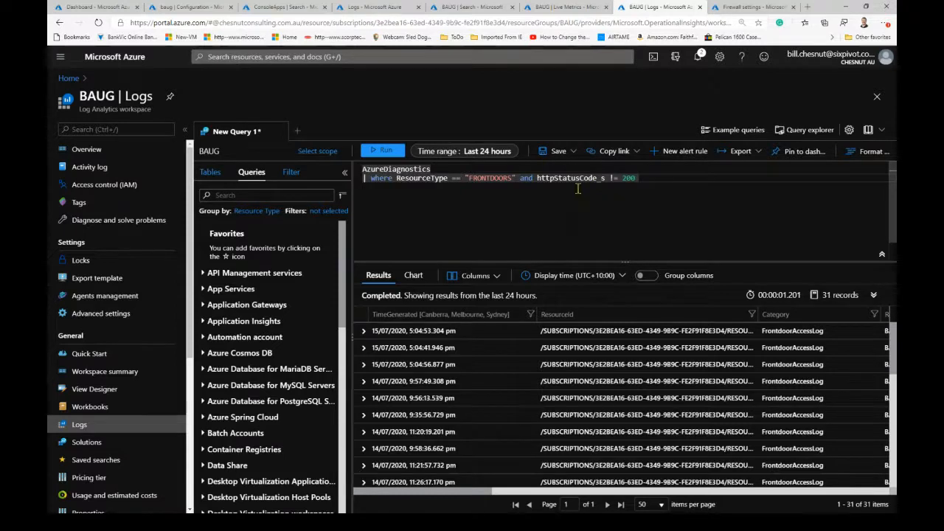
left_click(388, 152)
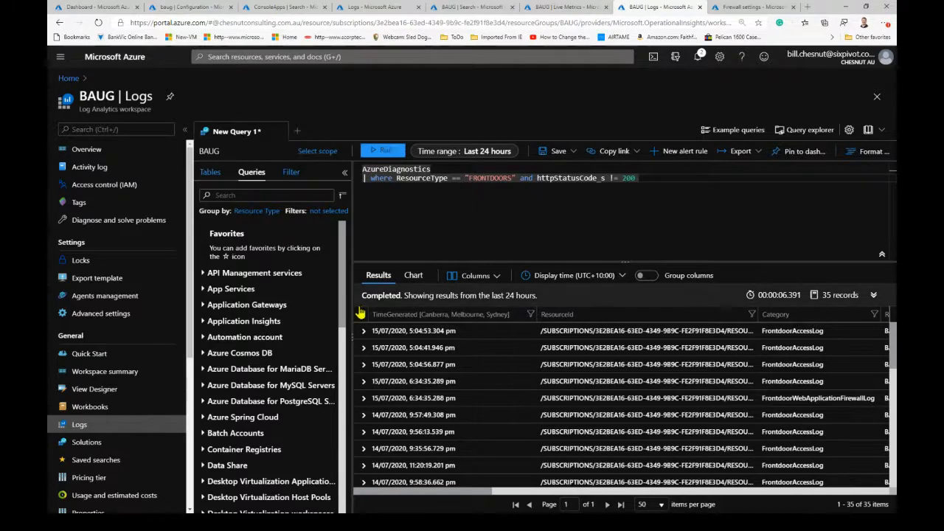
left_click(363, 333)
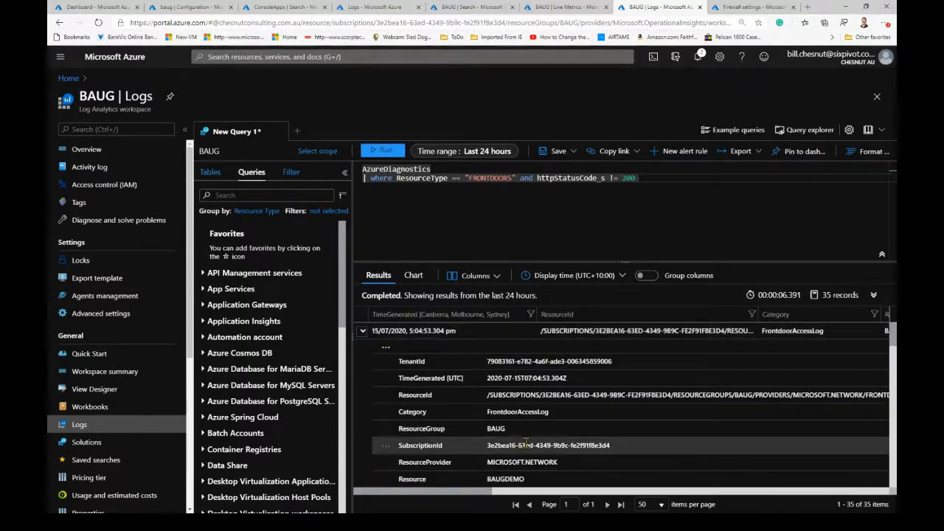
scroll(609, 440, "down", 3)
scroll(609, 440, "down", 4)
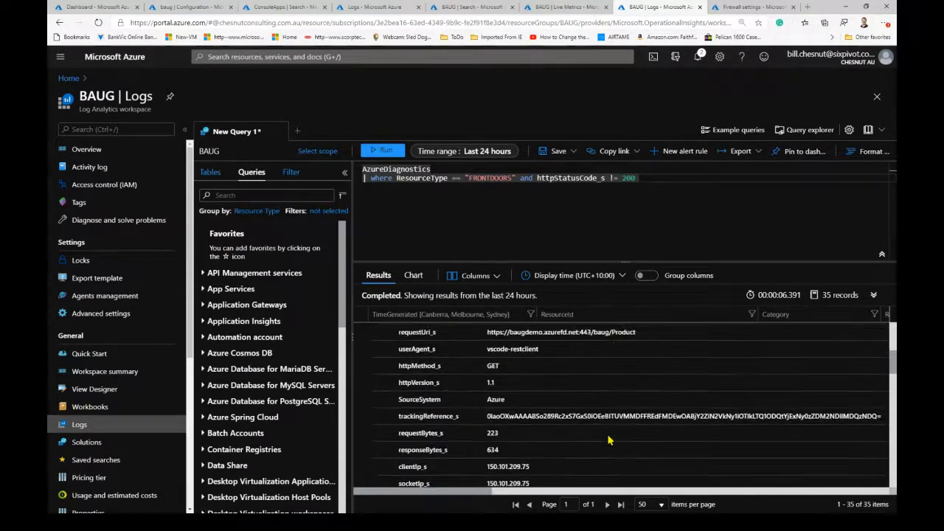
scroll(609, 440, "down", 5)
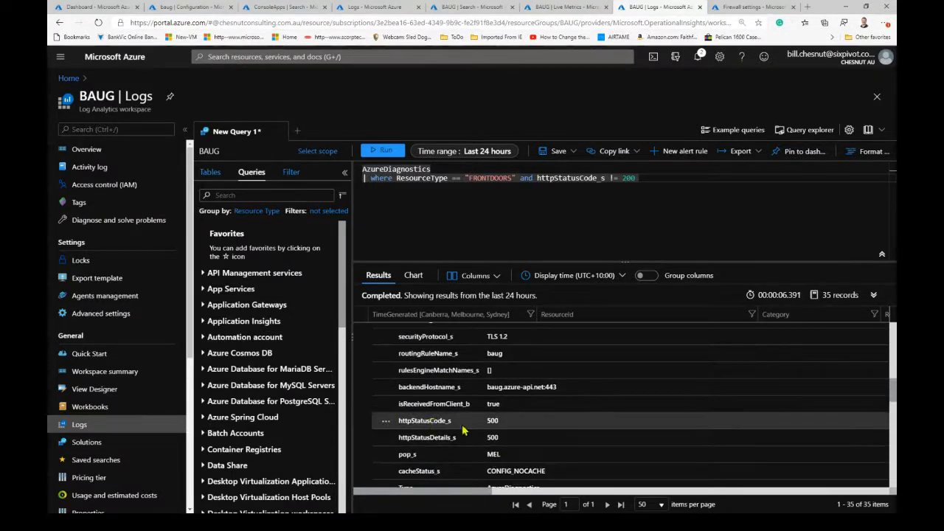
scroll(550, 435, "down", 2)
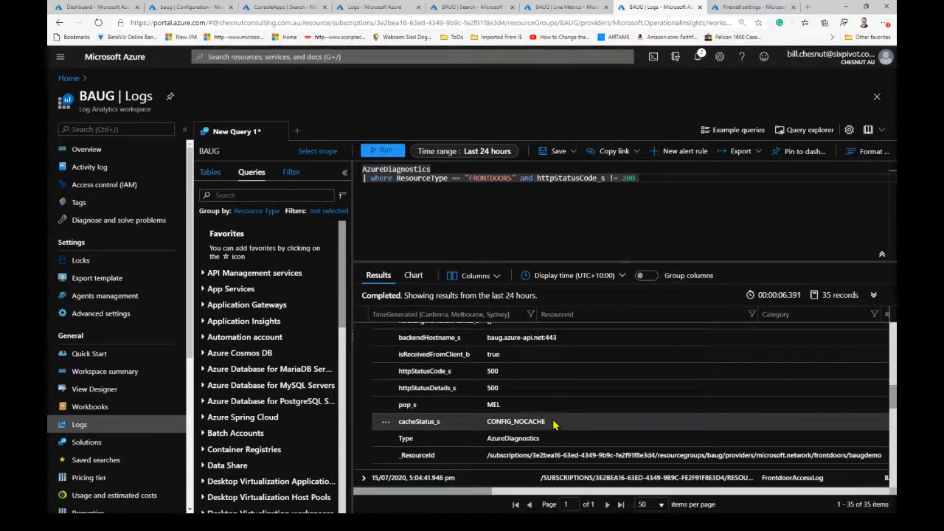
scroll(416, 422, "up", 3)
scroll(457, 431, "up", 2)
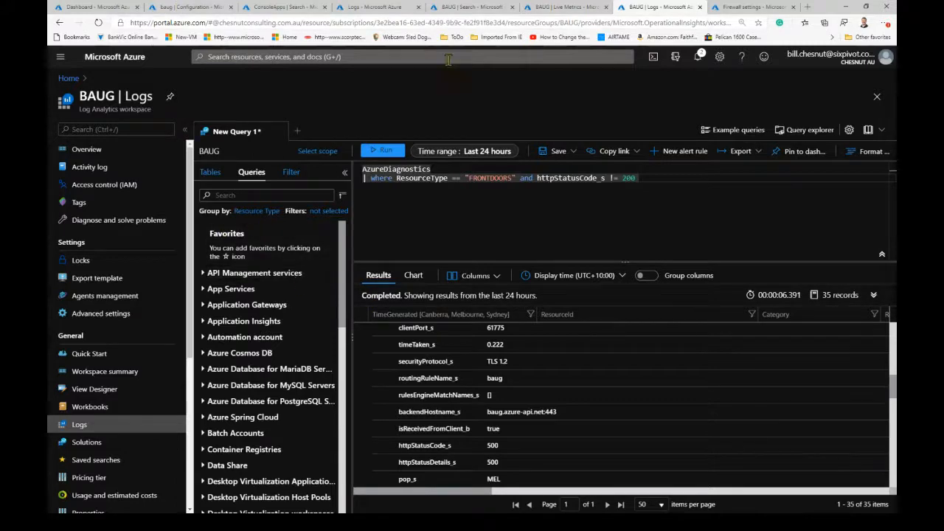
- Return to the BAUG search and filter it to the Exception event type only
left_click(456, 7)
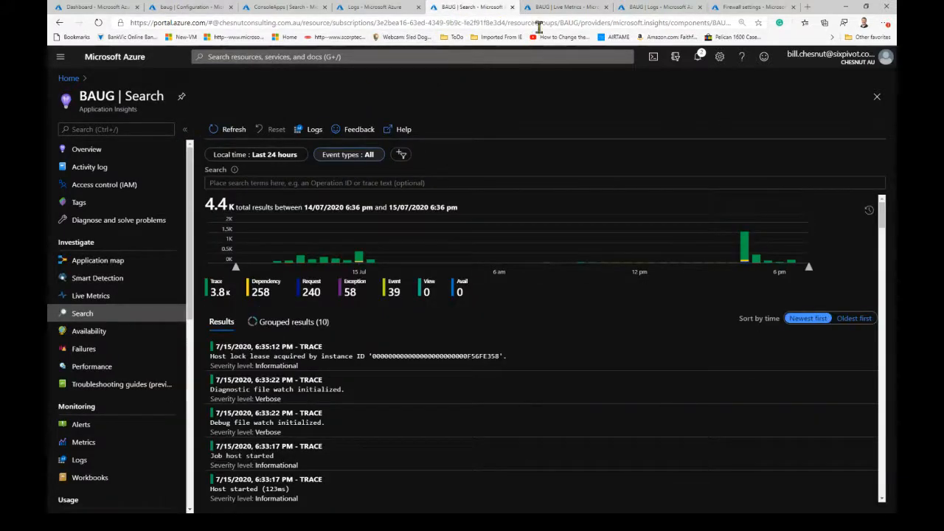
left_click(346, 154)
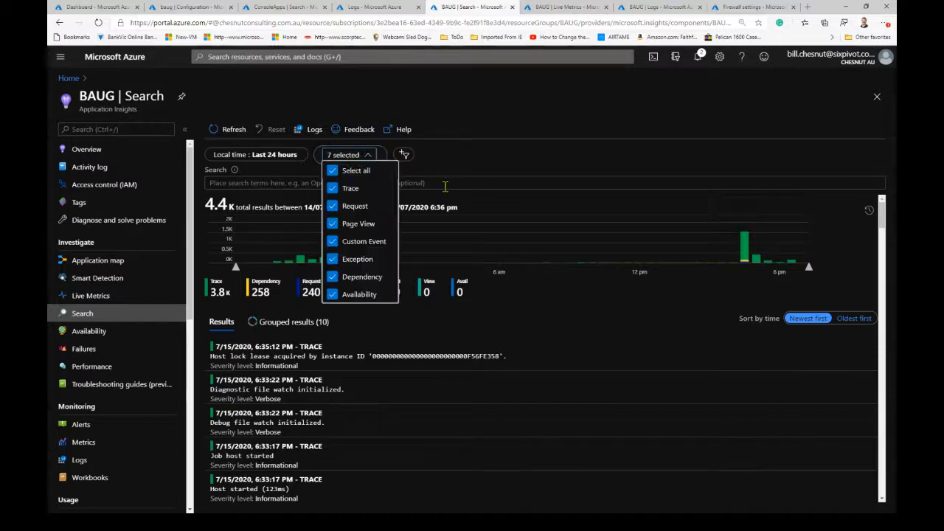
left_click(354, 262)
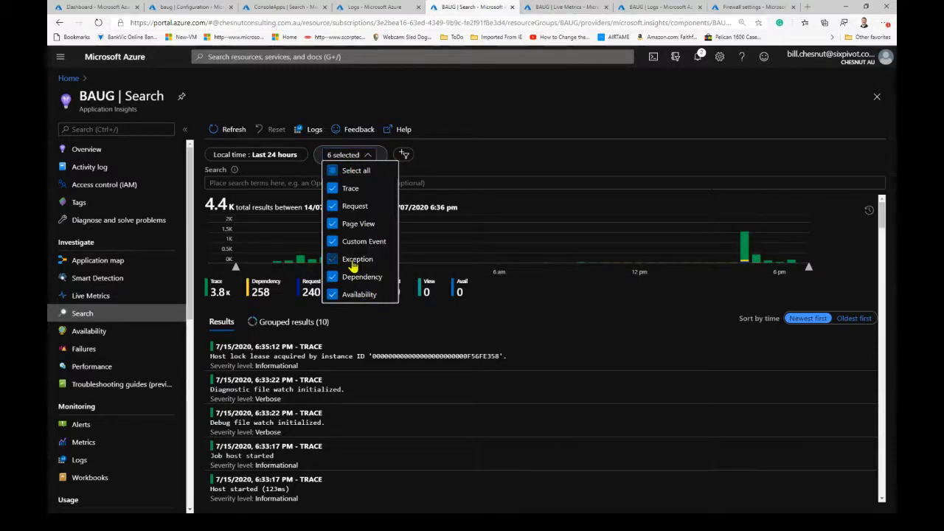
left_click(335, 171)
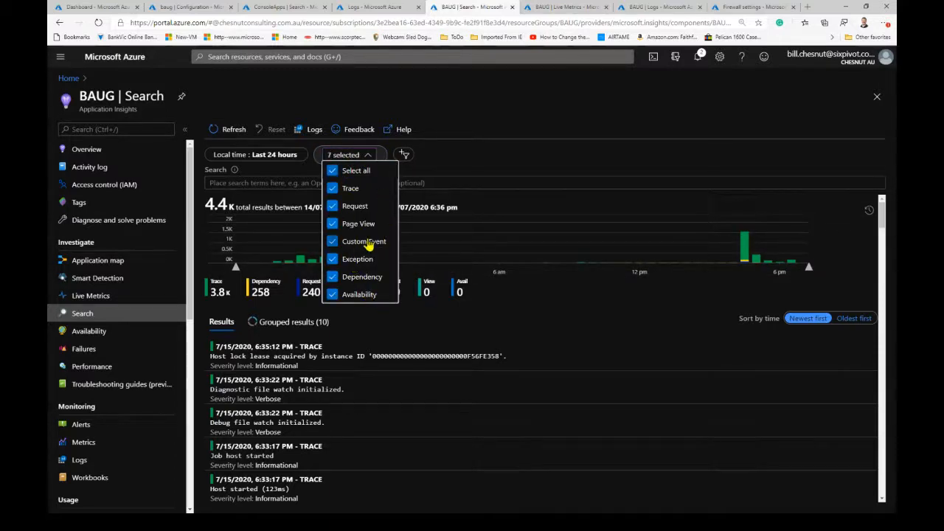
left_click(333, 172)
left_click(357, 262)
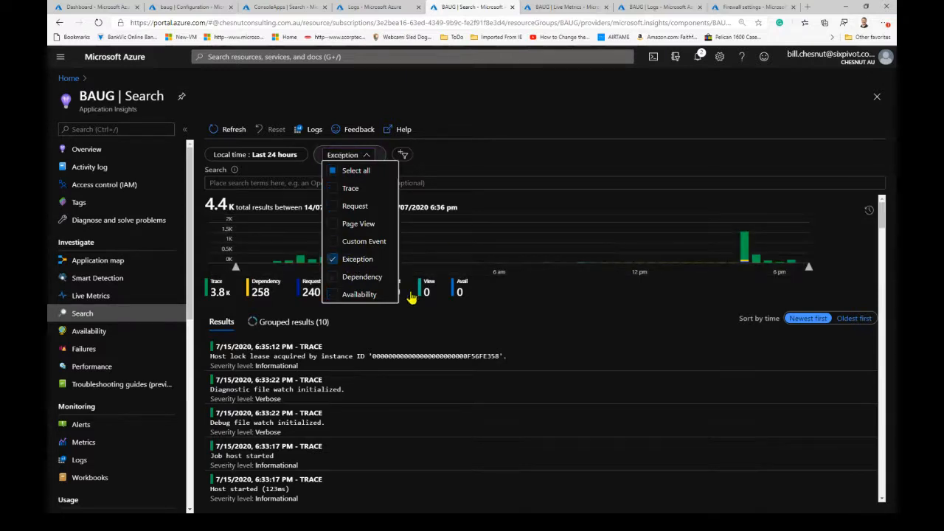
left_click(442, 152)
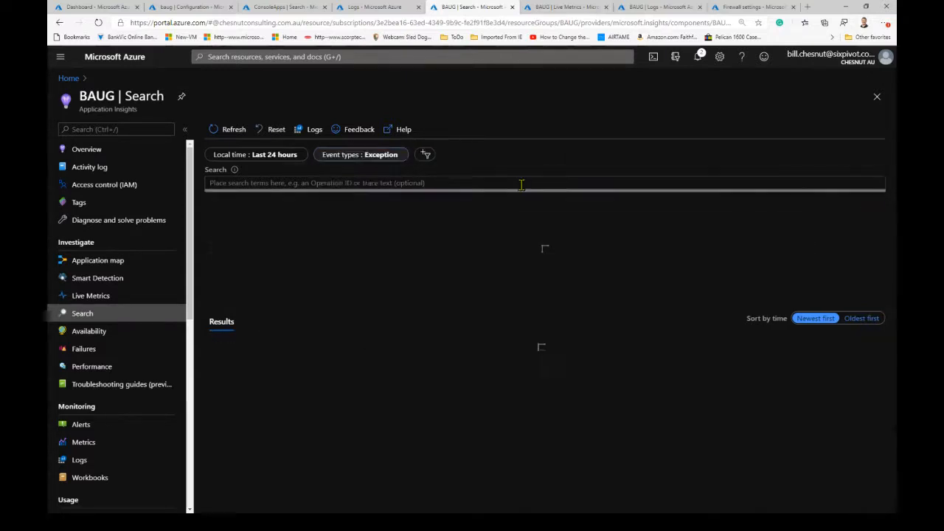
- Open the exception search as a log query, and run only its exceptions line, followed by all lines except the top 101 clause
left_click(315, 130)
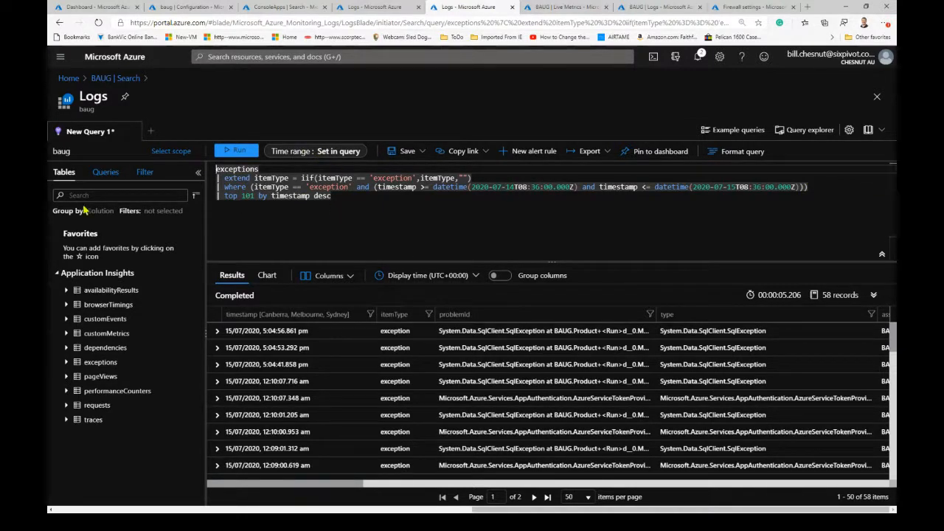
double_click(237, 169)
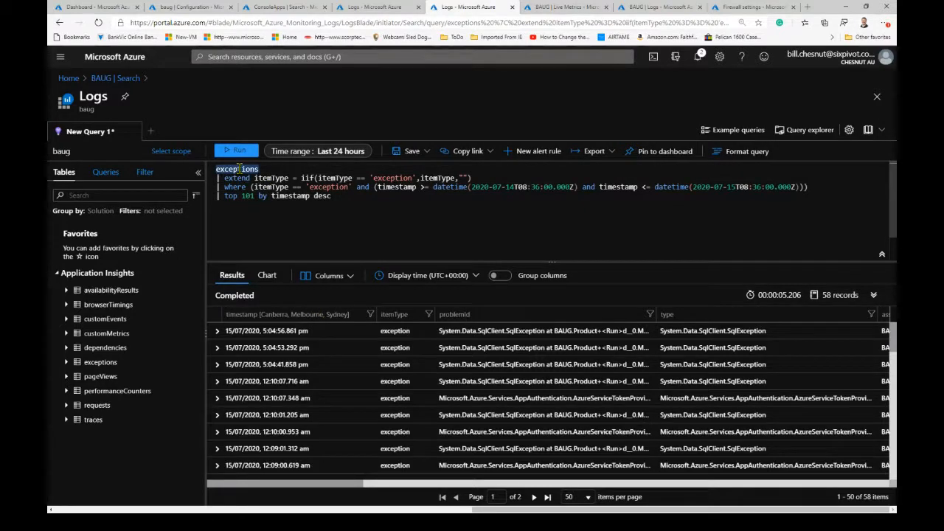
left_click(242, 156)
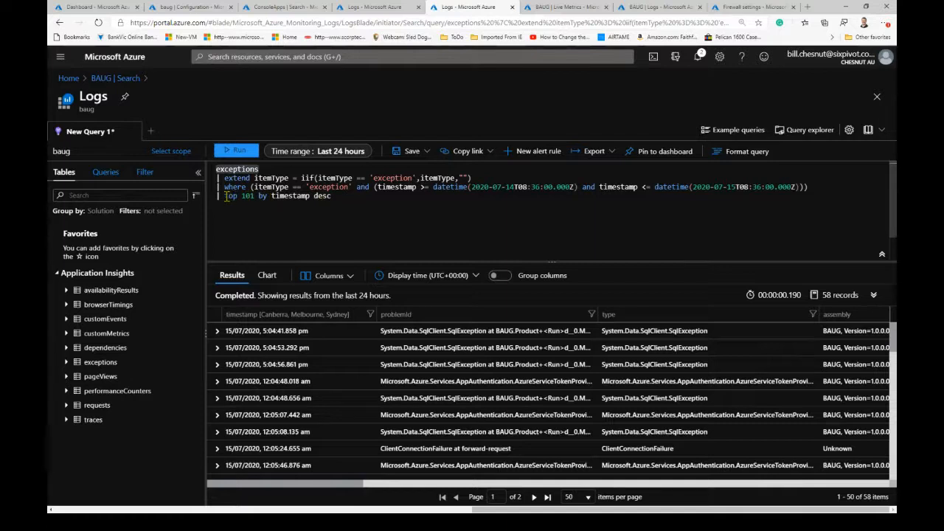
left_click_drag(216, 169, 818, 189)
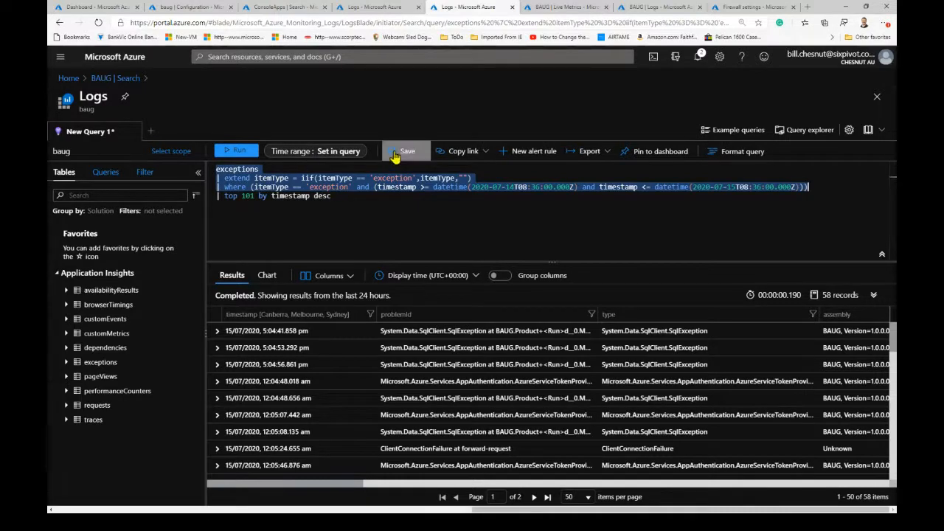
left_click(235, 151)
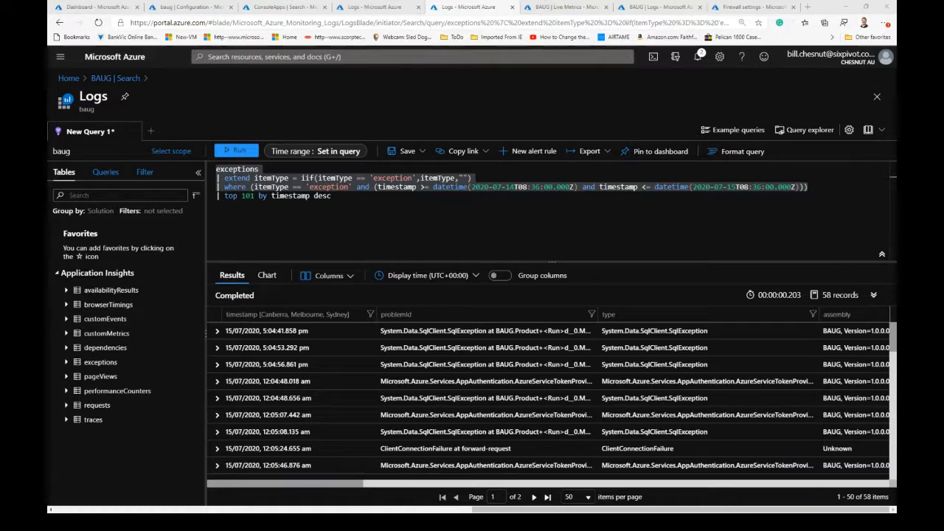
- Open the ConsoleApps search as a log query and replace it with the copied traces query that filters on AValue == "10"
left_click(279, 7)
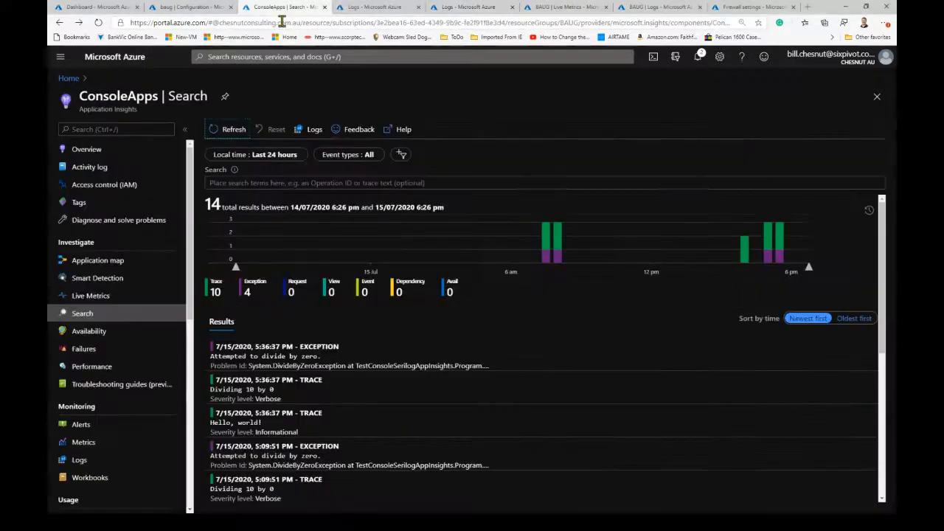
left_click(313, 130)
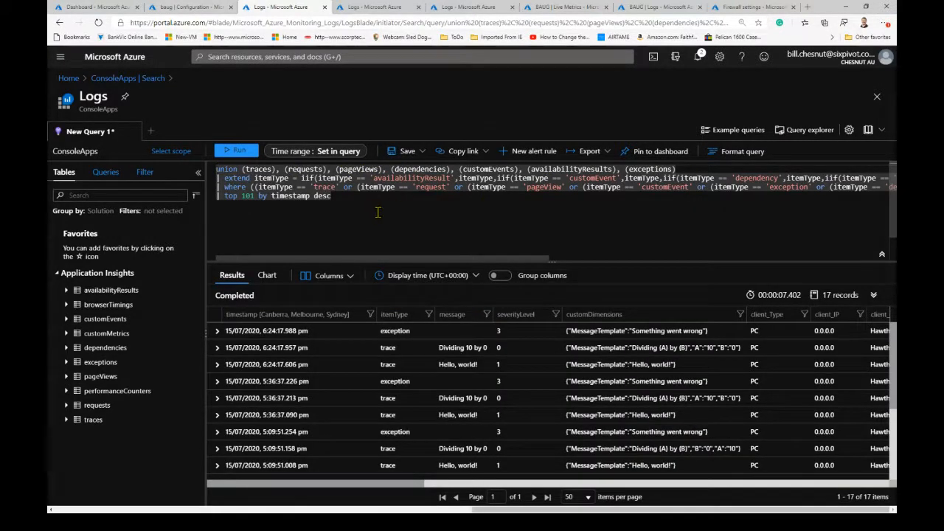
left_click_drag(375, 207, 215, 164)
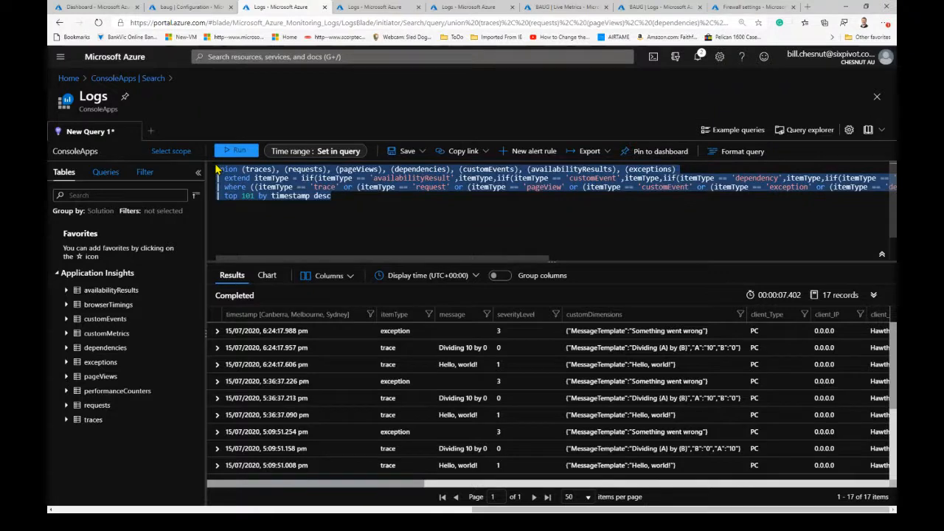
type("traces | extend itemType = iif(itemType == 'trace',itemType,\"\") | extend AValue = tostring(customDimensions.['A']) | where (itemType == 'trace' and AValue == \"10\") | order by timestamp desc")
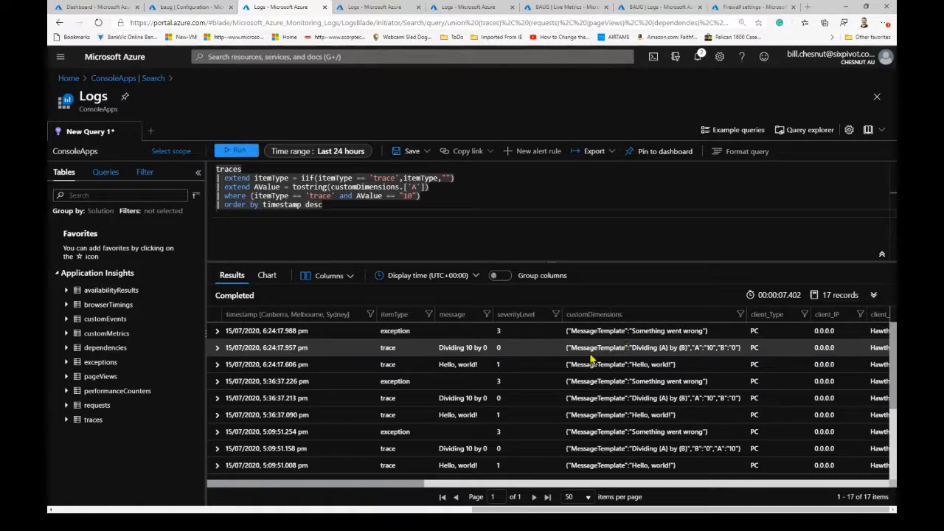
- Expand the latest "Dividing 10 by 0" trace and examine the A, B and MessageTemplate values in its customDimensions
left_click(217, 347)
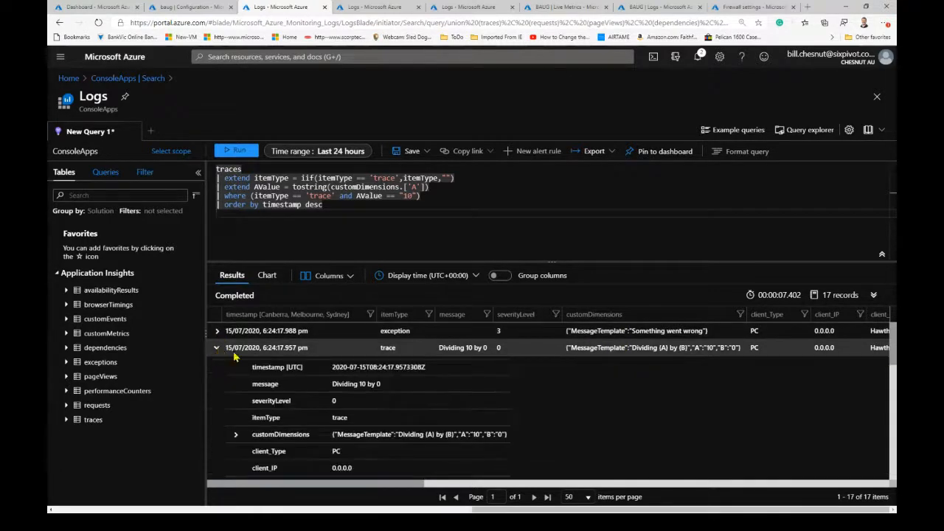
left_click(236, 434)
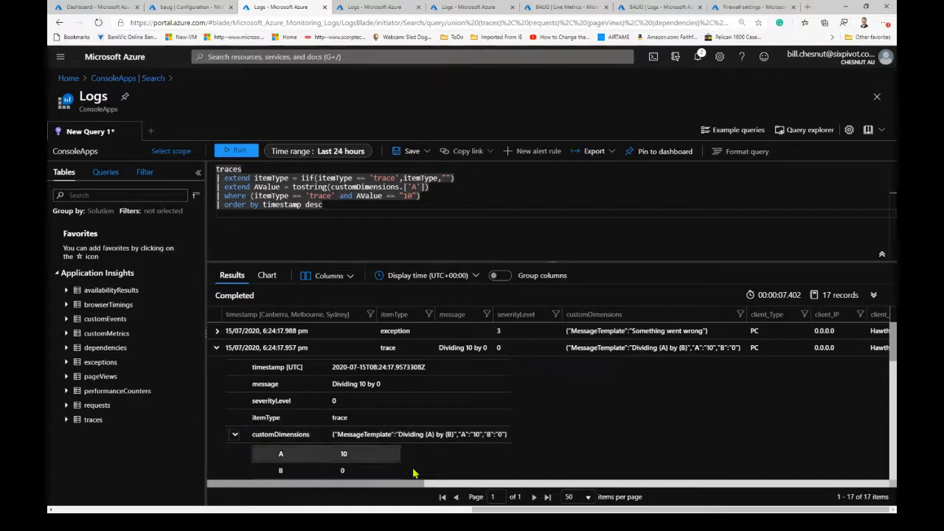
scroll(529, 441, "down", 1)
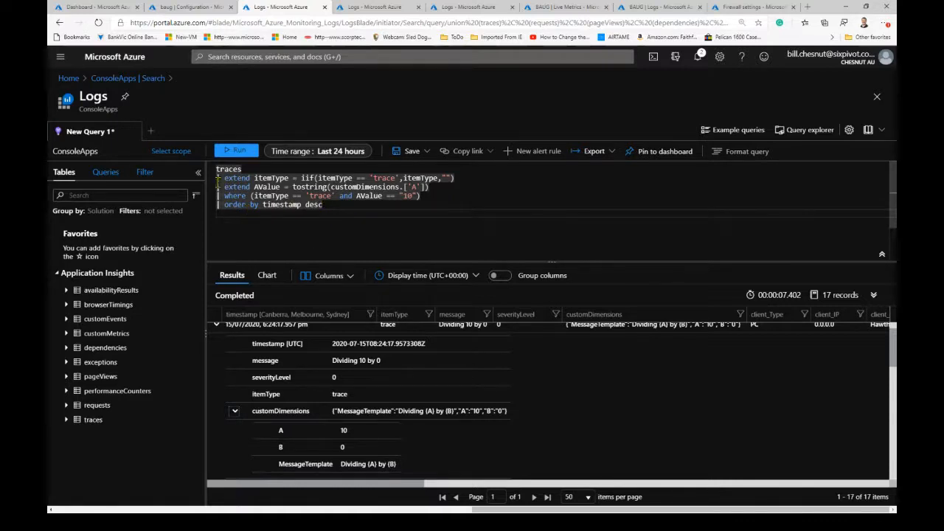
- Run the complete traces query with the AValue filter and expand the first returned trace
left_click(236, 151)
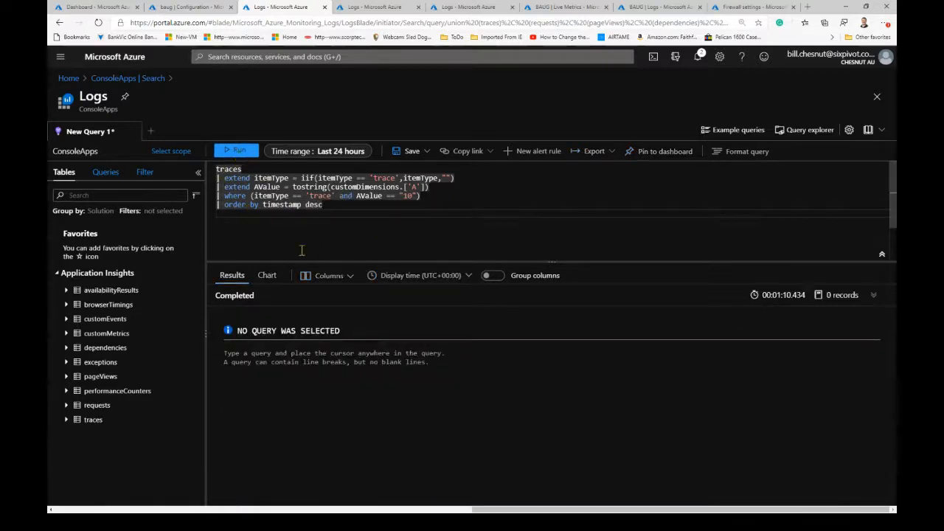
left_click_drag(216, 169, 323, 210)
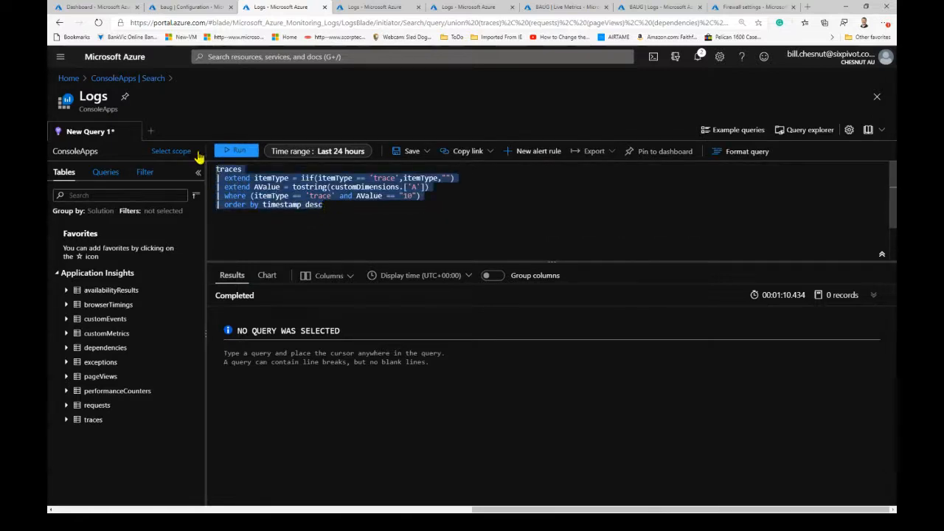
left_click(233, 152)
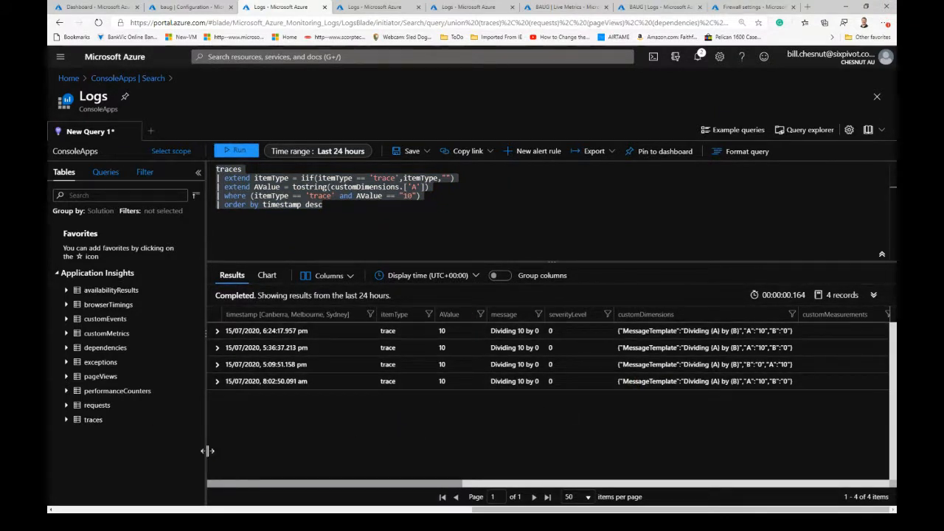
left_click(217, 330)
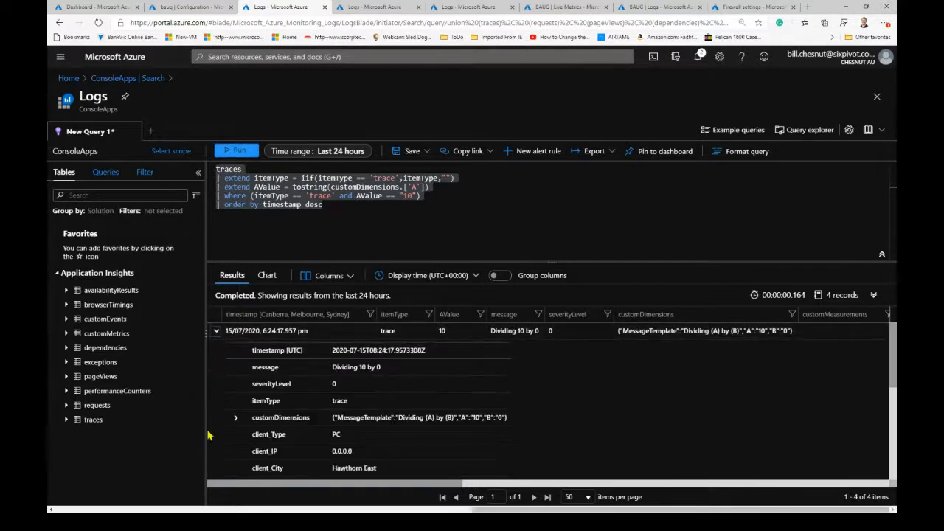
- Add the exceptions table as a separate query below the traces query, with a blank line between them
left_click(336, 207)
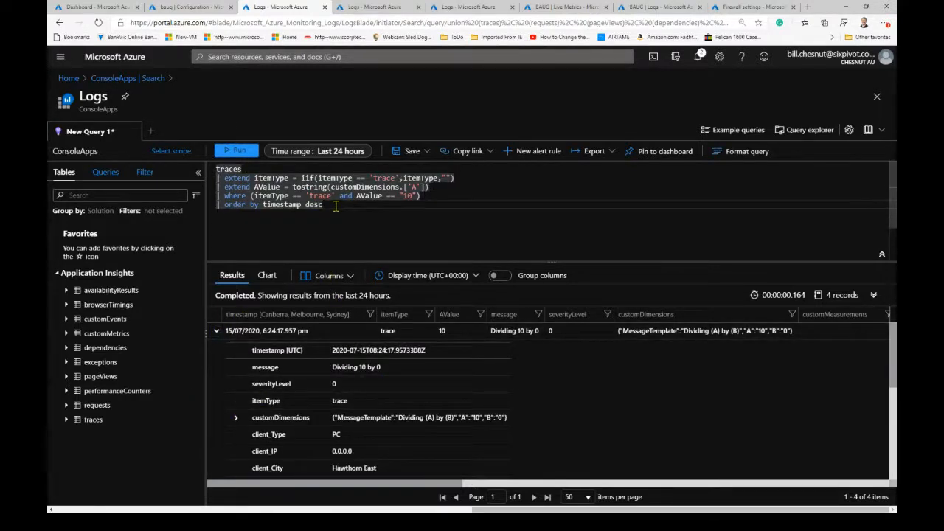
key("Return")
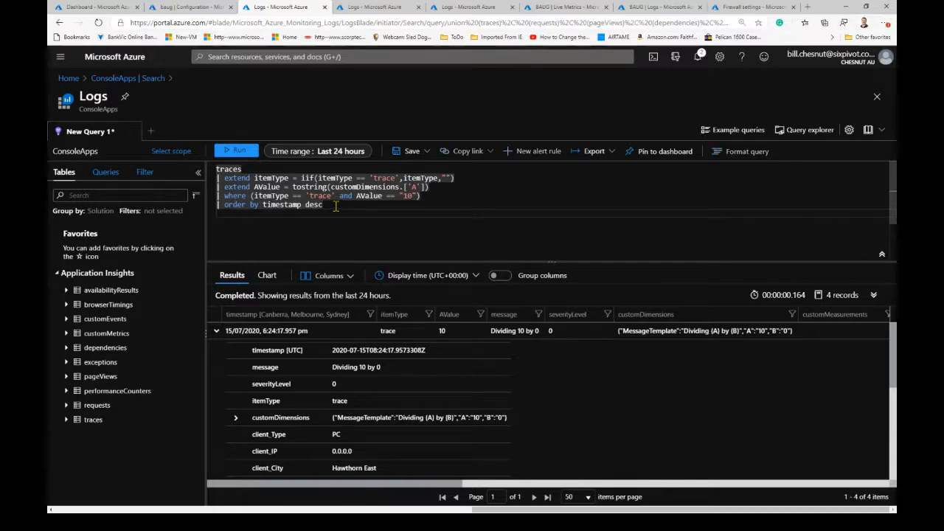
key("Return")
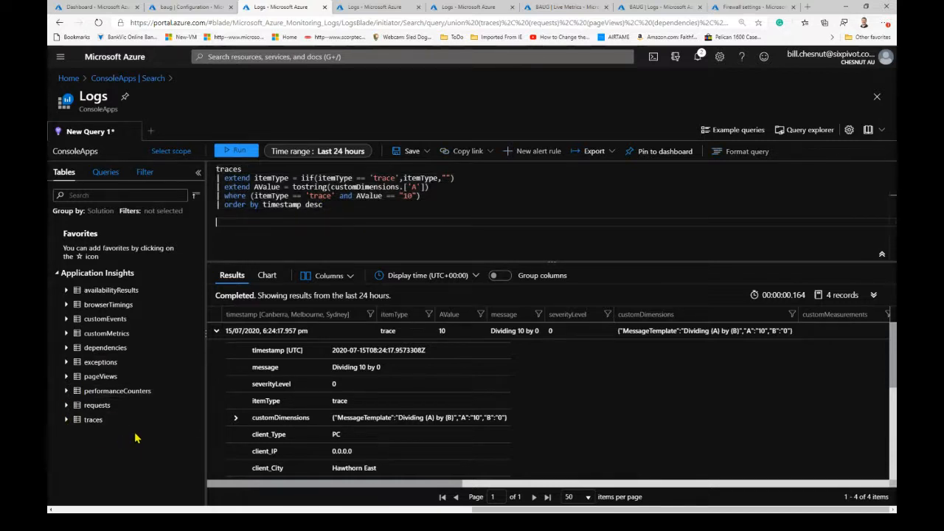
double_click(106, 365)
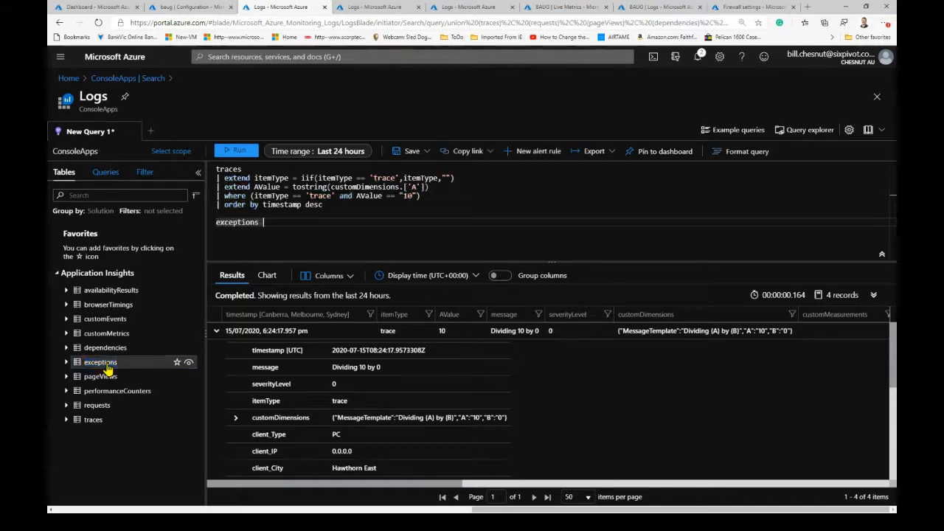
left_click(236, 235)
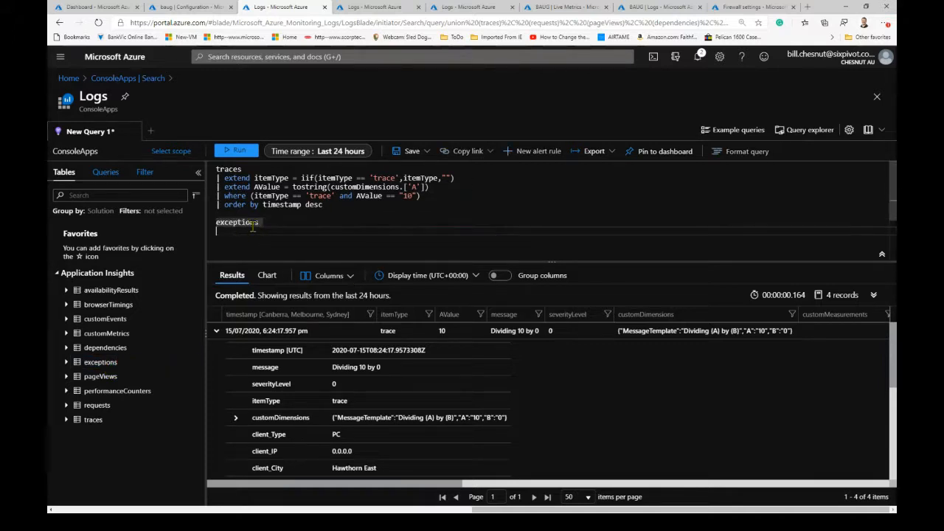
- Run only the exceptions query and examine the details of the first returned exception
double_click(228, 222)
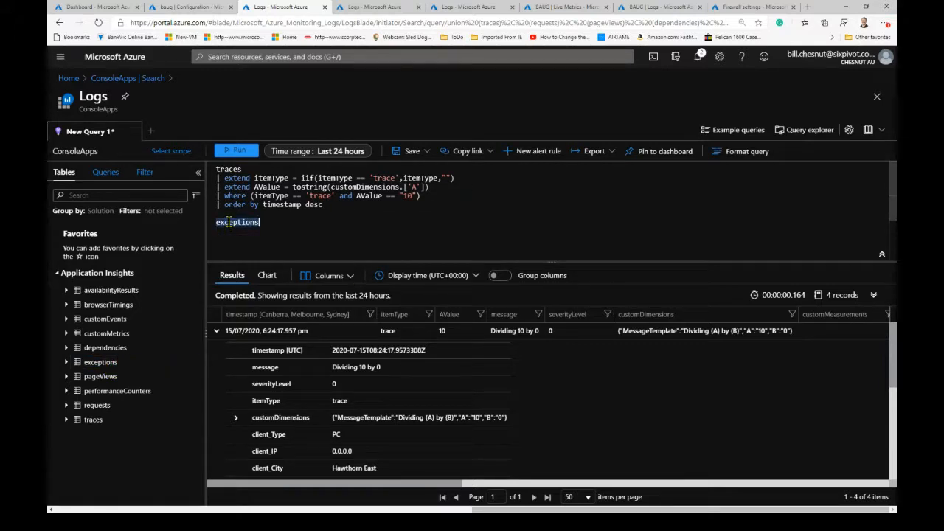
left_click(236, 151)
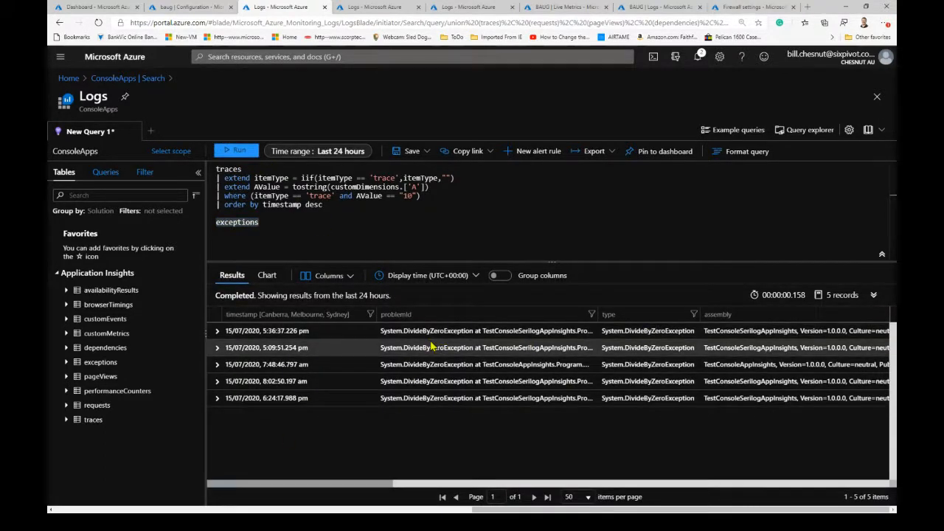
left_click(218, 332)
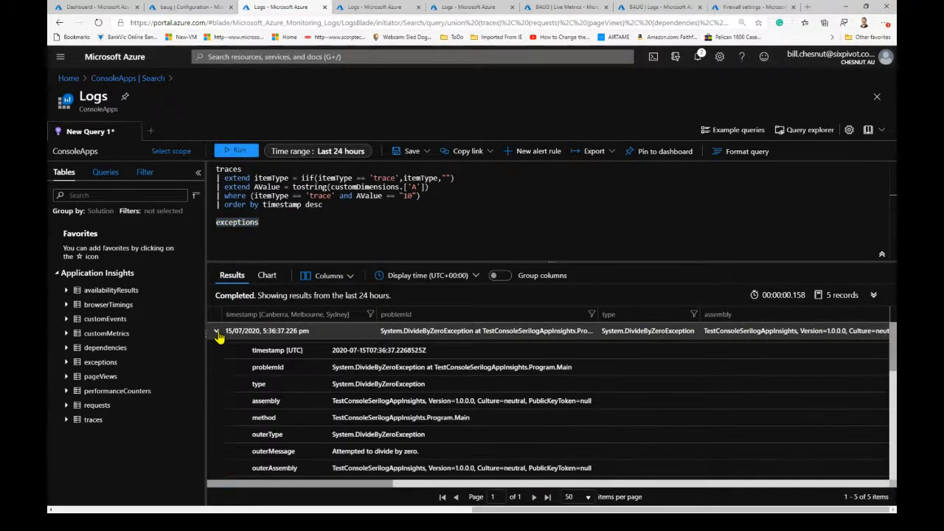
scroll(442, 400, "down", 1)
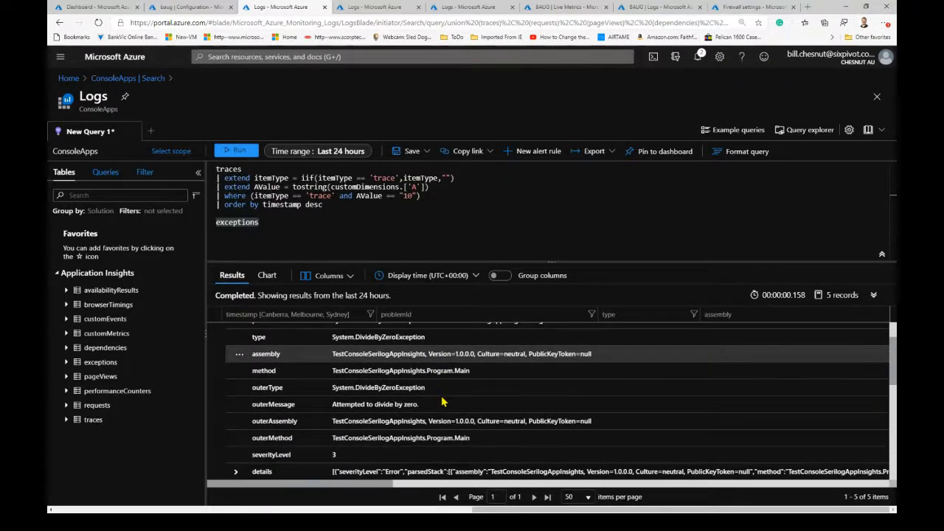
- Expand the details and entry 0 of the opened exception, and examine its message, severity level and exception type
scroll(443, 401, "up", 1)
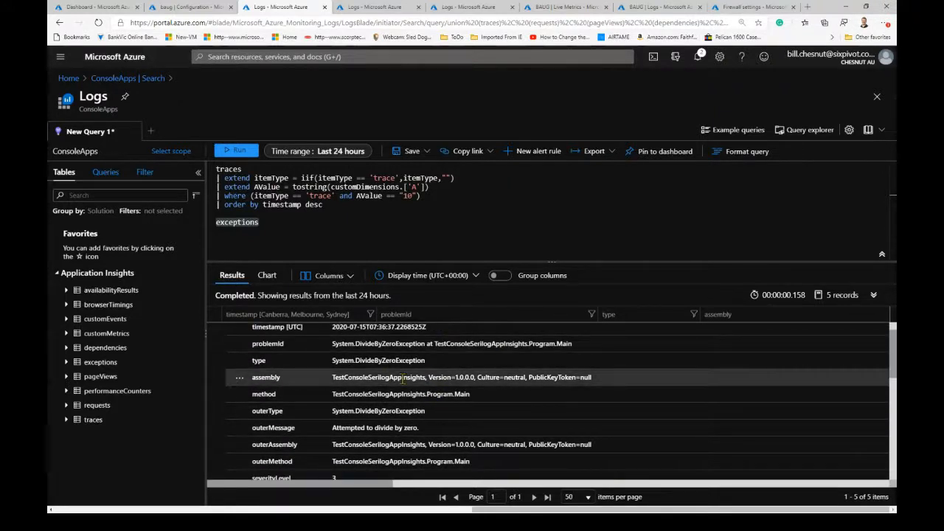
scroll(384, 398, "down", 1)
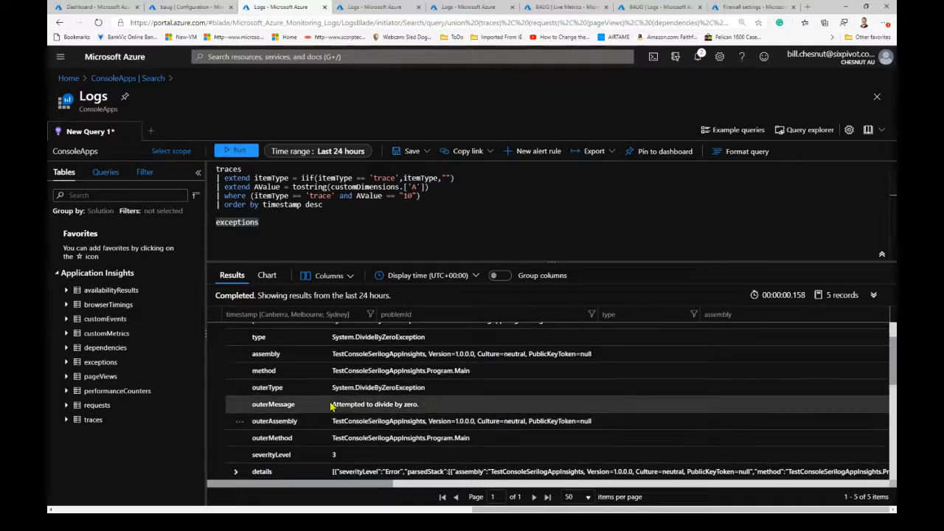
scroll(331, 405, "down", 1)
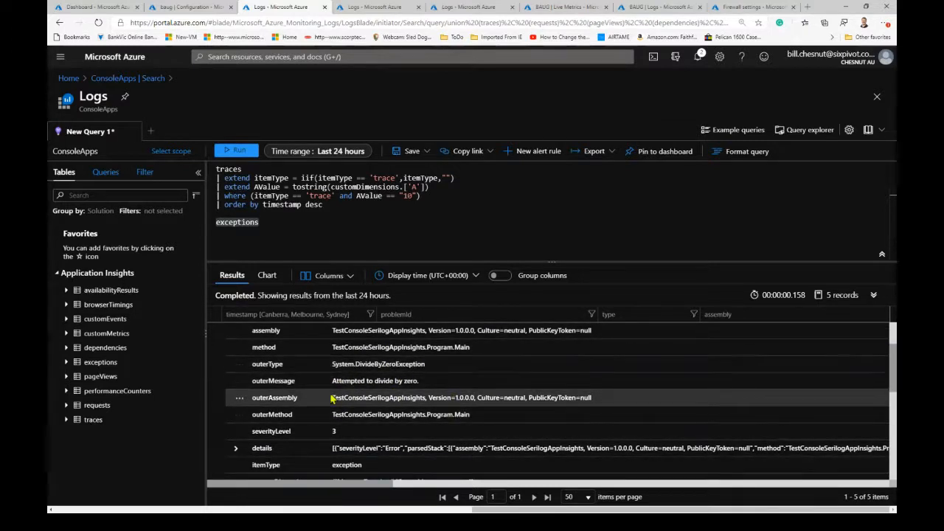
scroll(332, 398, "down", 2)
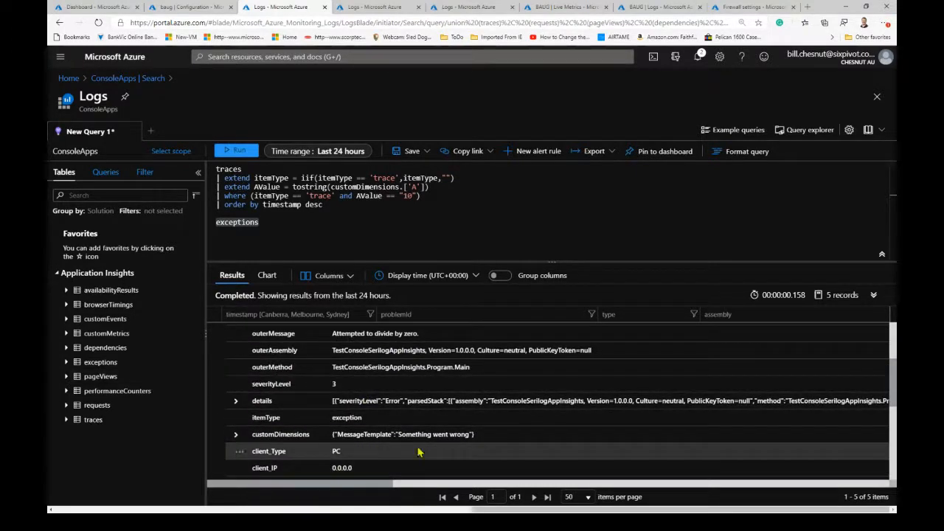
left_click(236, 401)
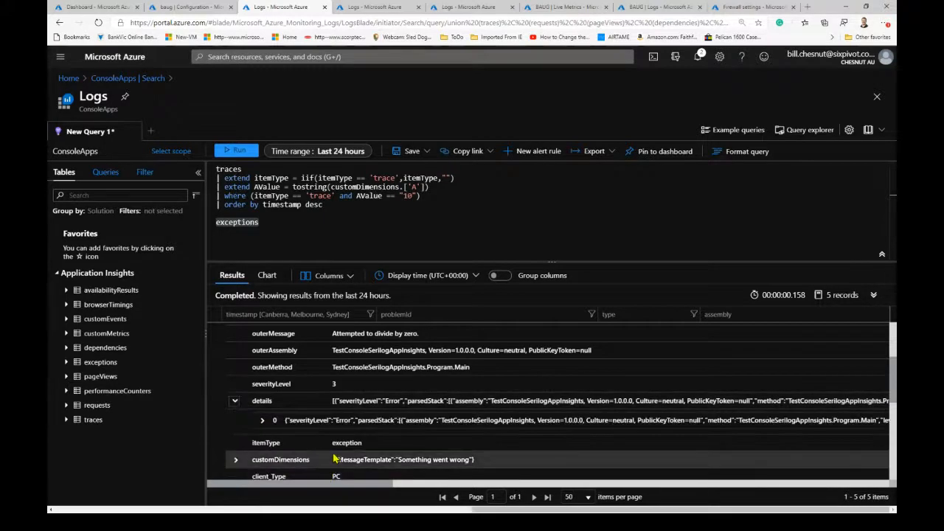
scroll(334, 459, "down", 1)
left_click(261, 398)
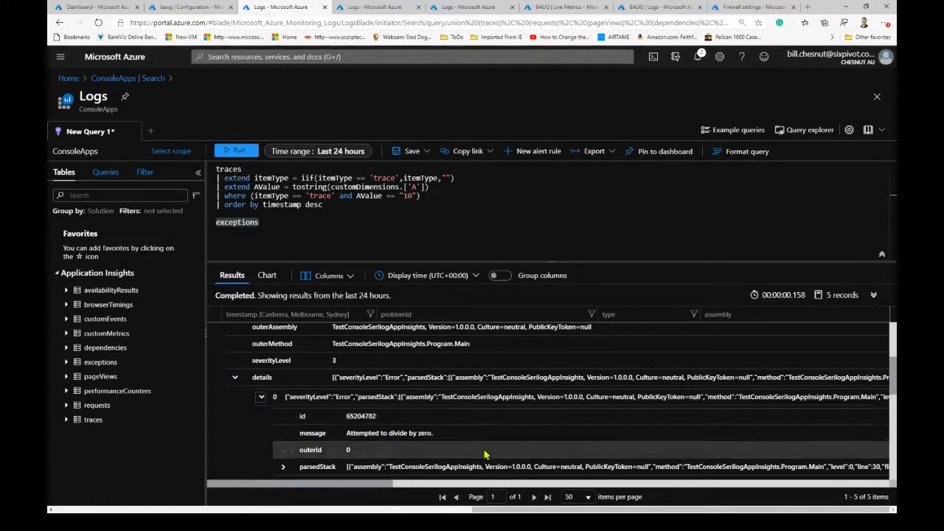
scroll(295, 406, "down", 3)
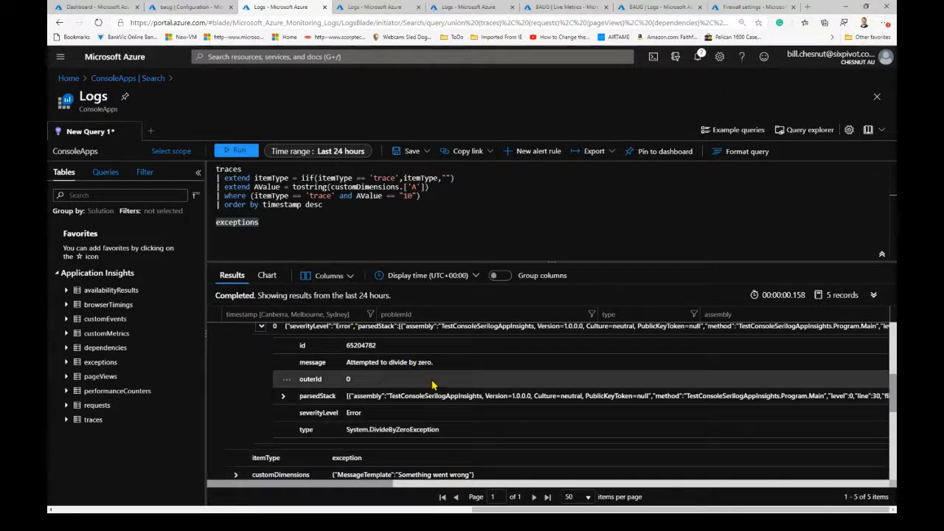
scroll(277, 432, "down", 3)
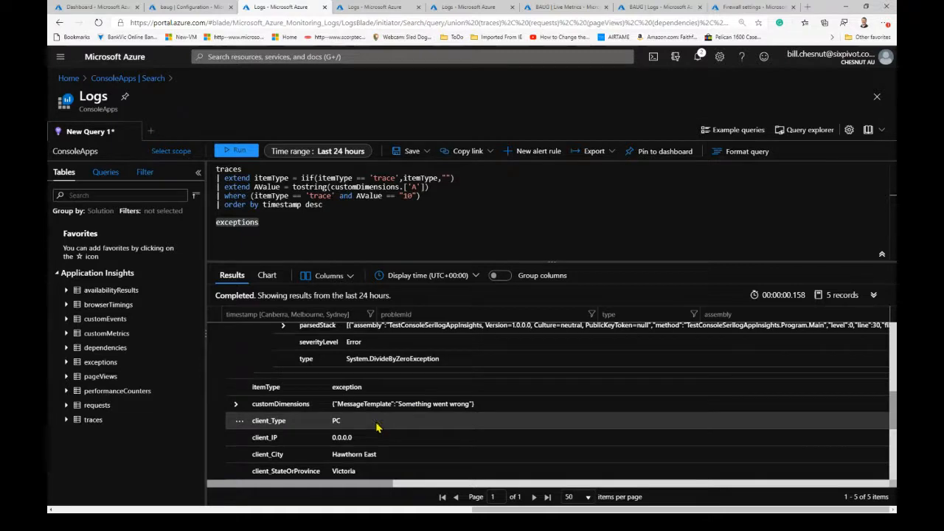
- Examine the same exception's client location, cloud role instance, application name and SDK version fields
scroll(376, 426, "down", 2)
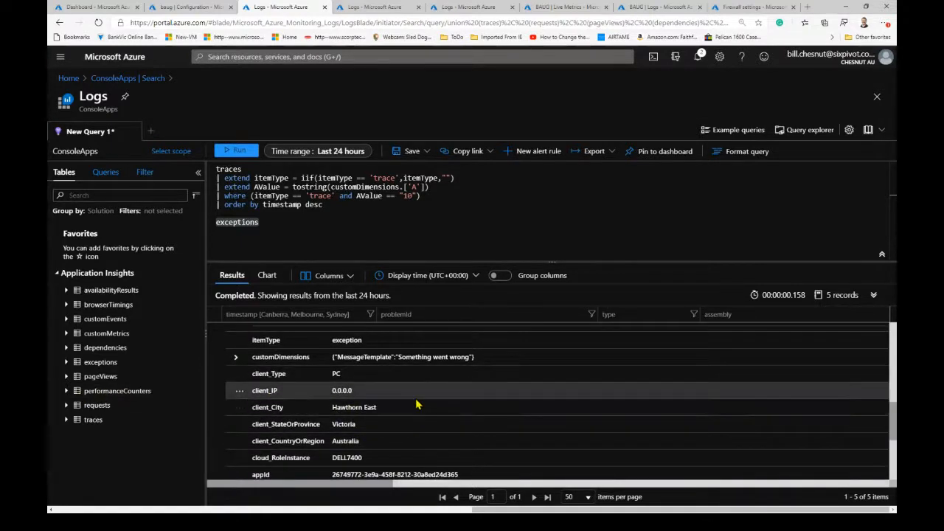
scroll(426, 393, "down", 3)
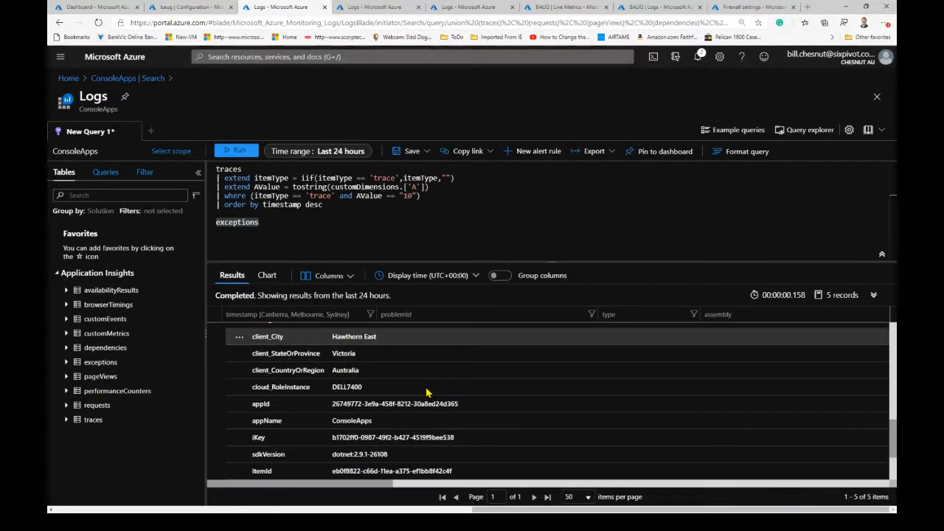
scroll(426, 393, "down", 4)
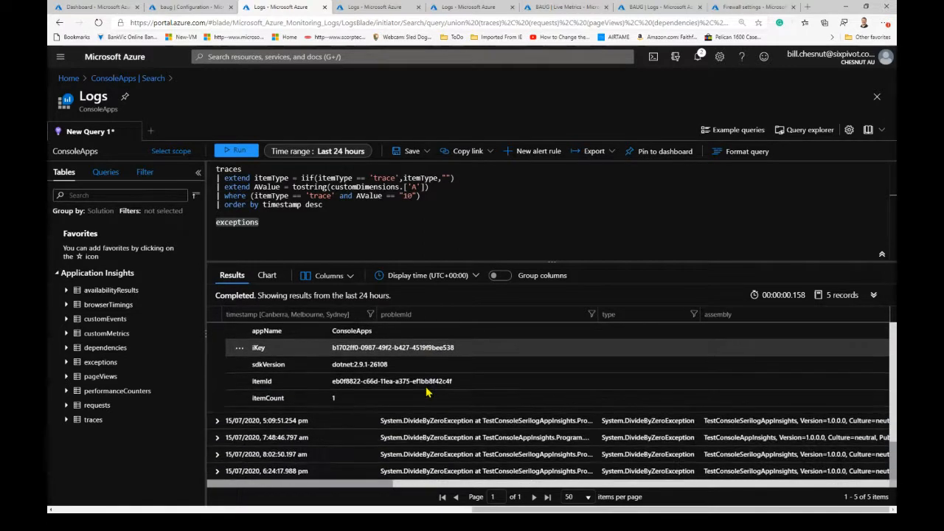
scroll(428, 391, "up", 4)
scroll(428, 390, "up", 1)
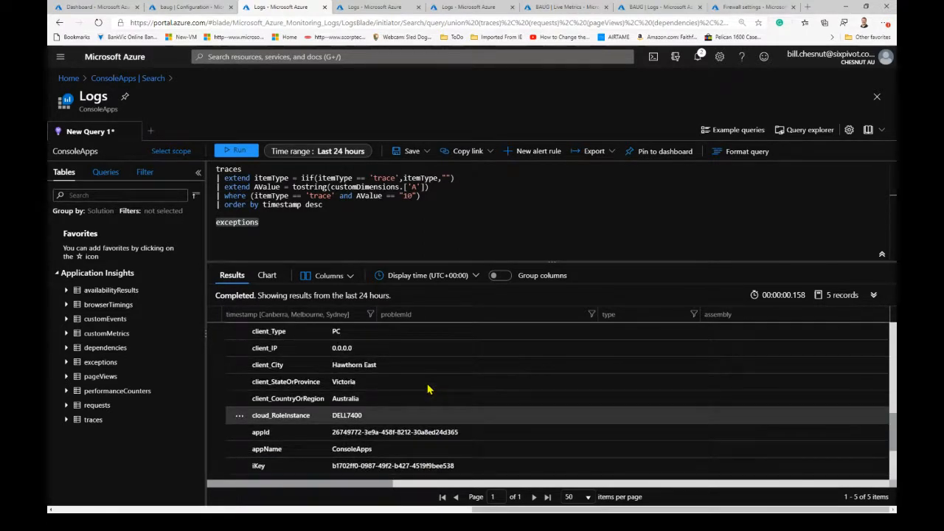
scroll(427, 389, "up", 2)
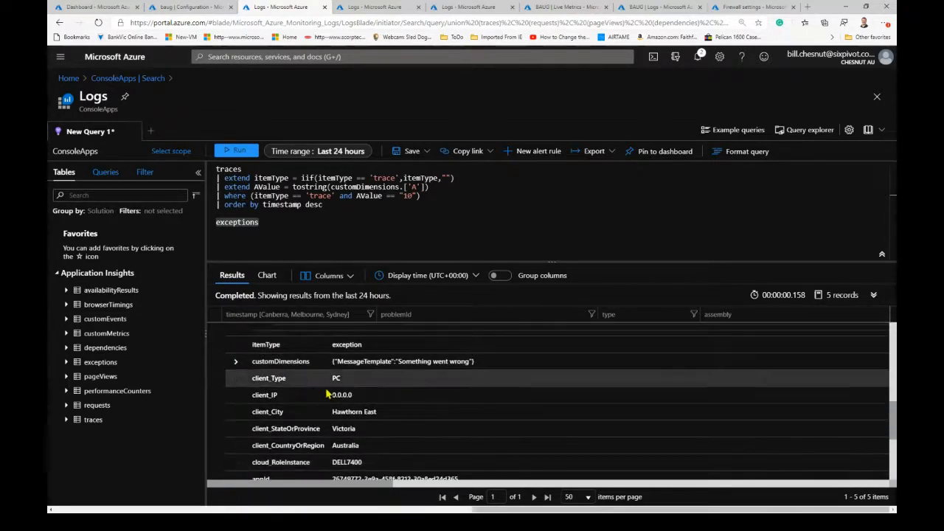
scroll(400, 401, "down", 4)
scroll(401, 401, "down", 2)
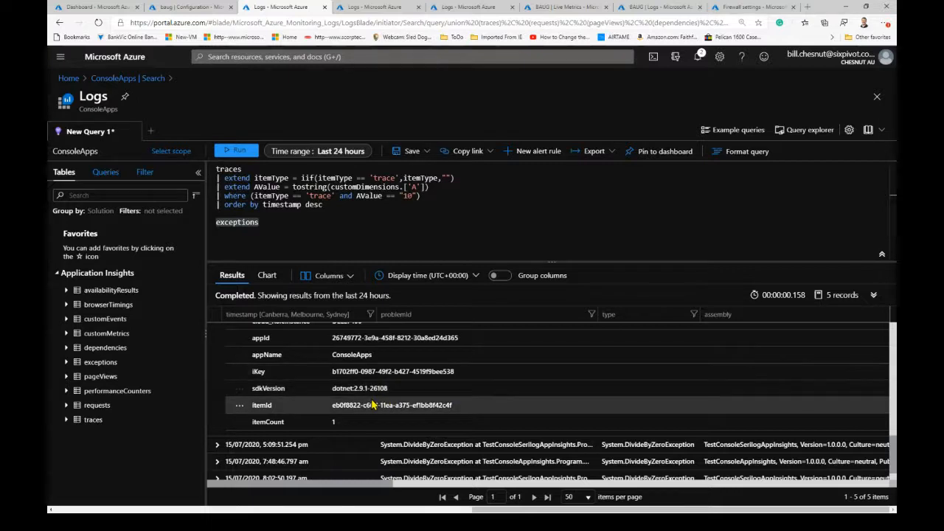
scroll(317, 374, "up", 3)
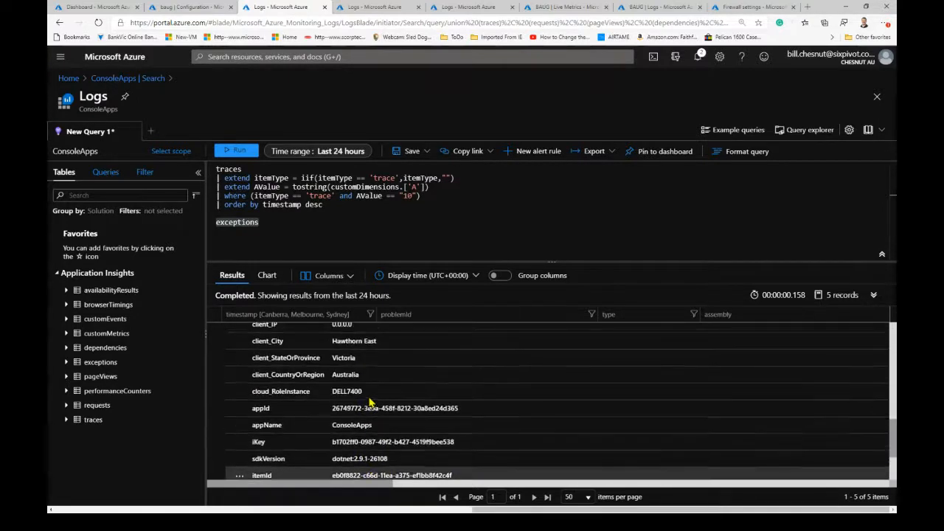
scroll(317, 374, "up", 5)
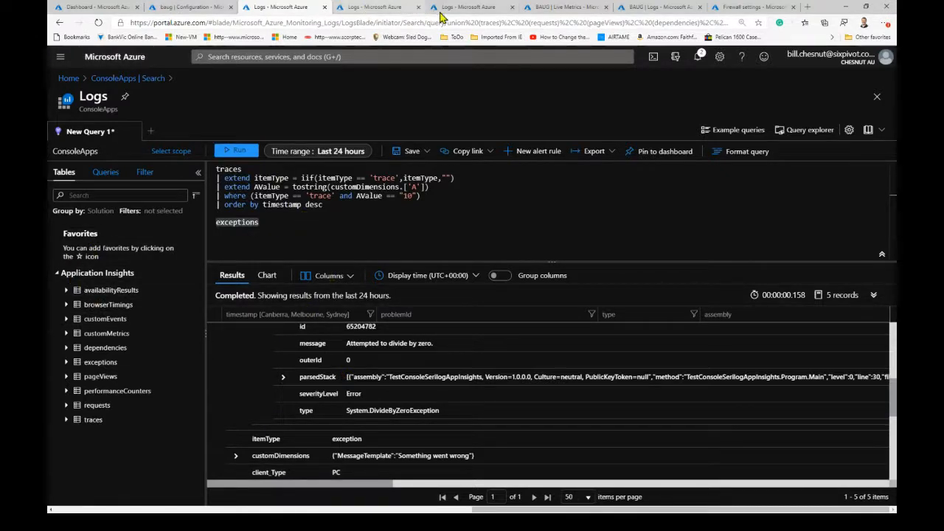
- In the baug logs, add the dependencies table as a separate query below the exceptions query and run only that query
left_click(467, 8)
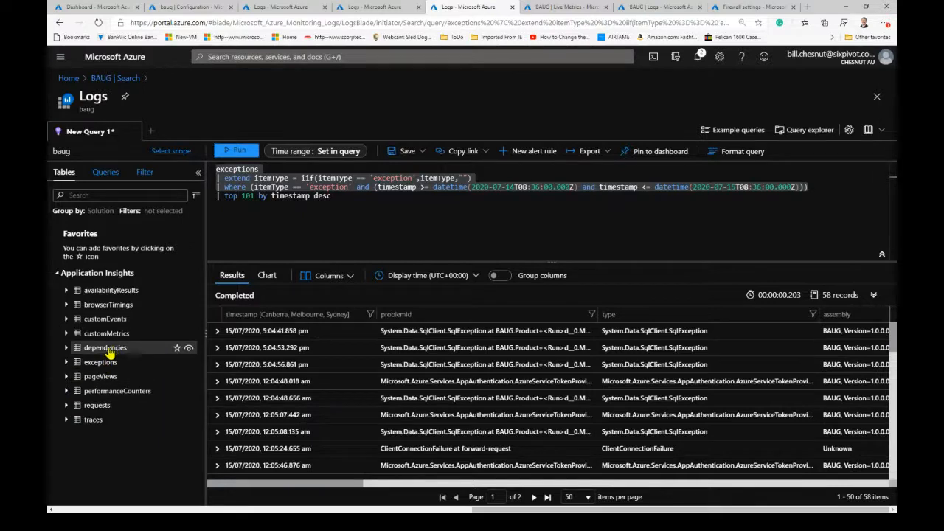
left_click(341, 196)
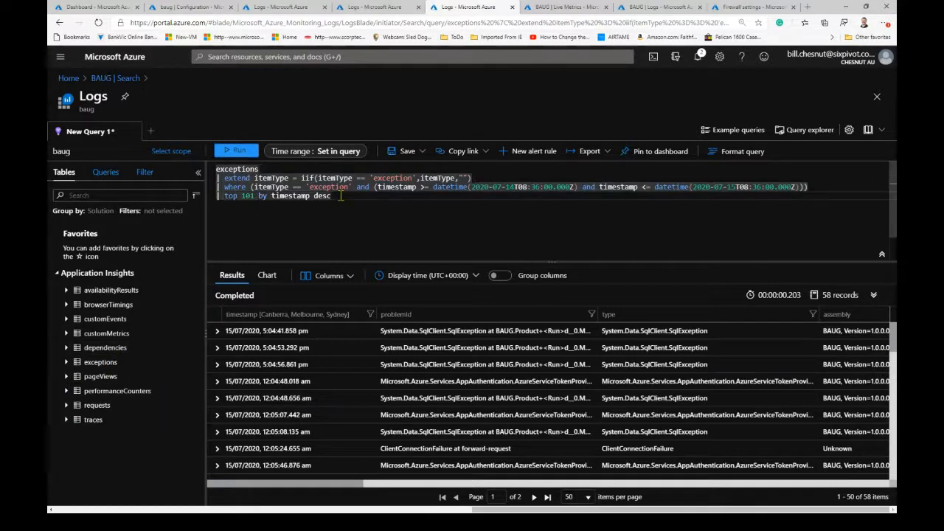
key("Return")
key("Return")
double_click(100, 350)
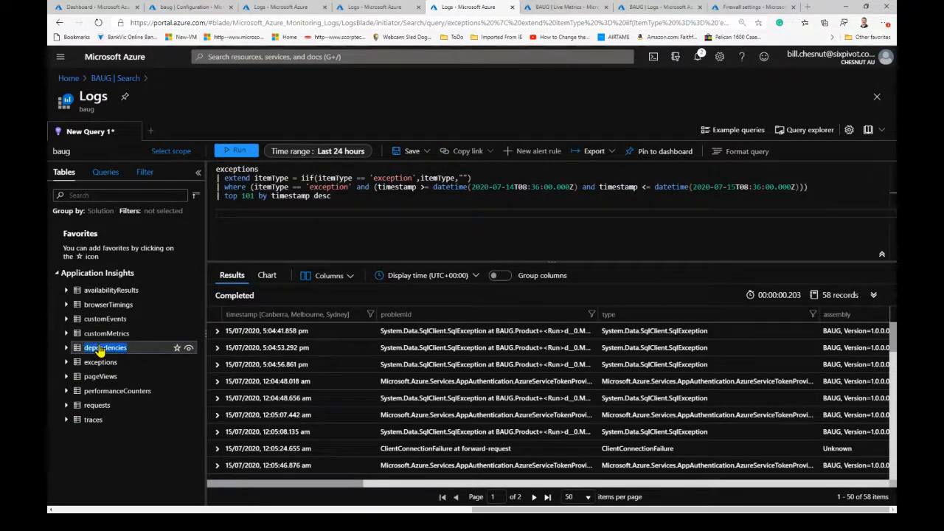
left_click_drag(100, 350, 243, 212)
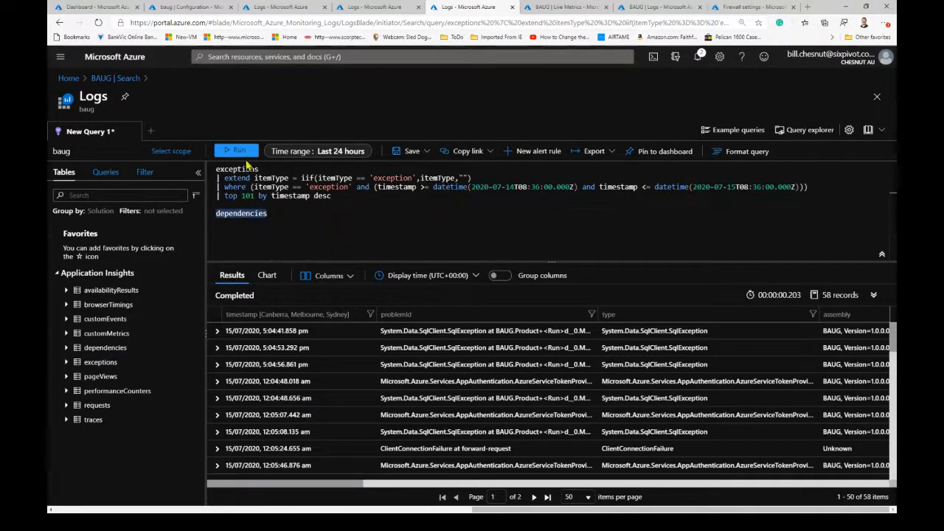
left_click(241, 152)
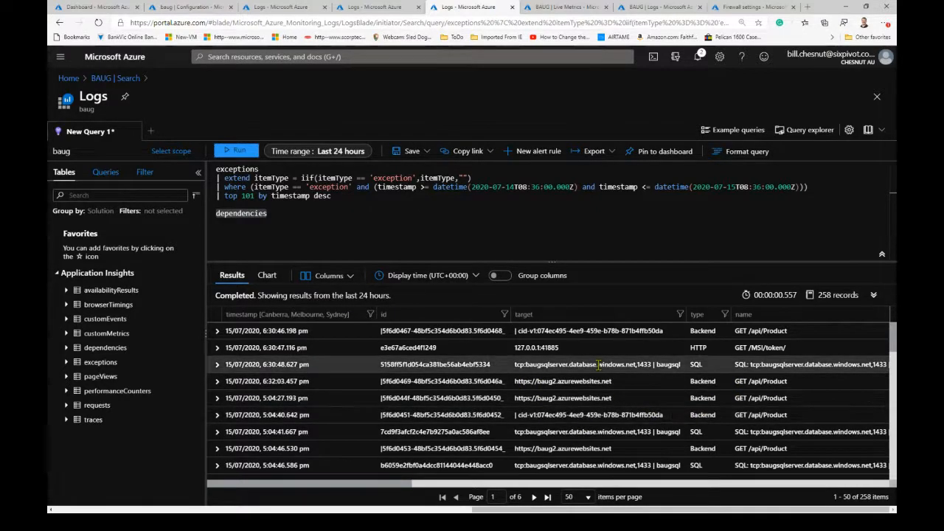
- Expand the first SQL dependency record and examine its target, SQL statement, success, duration and performance bucket
left_click(217, 364)
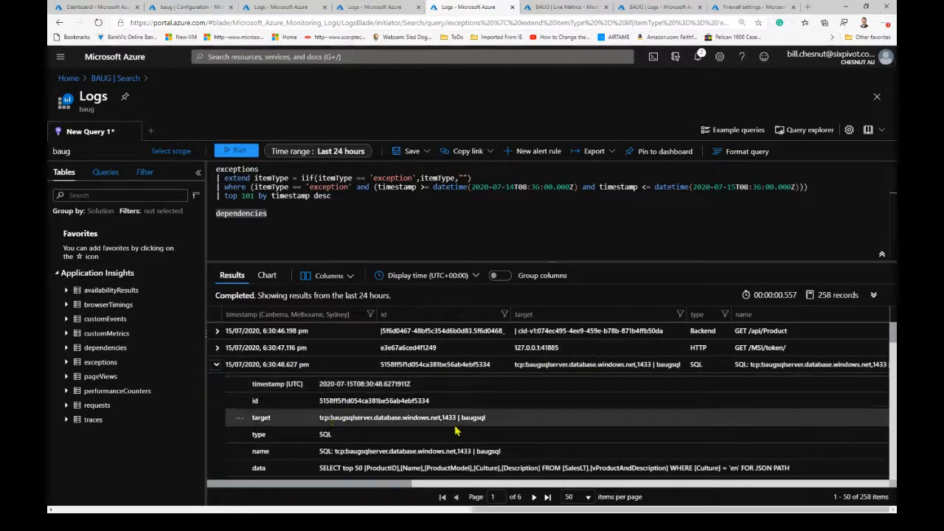
scroll(358, 440, "down", 1)
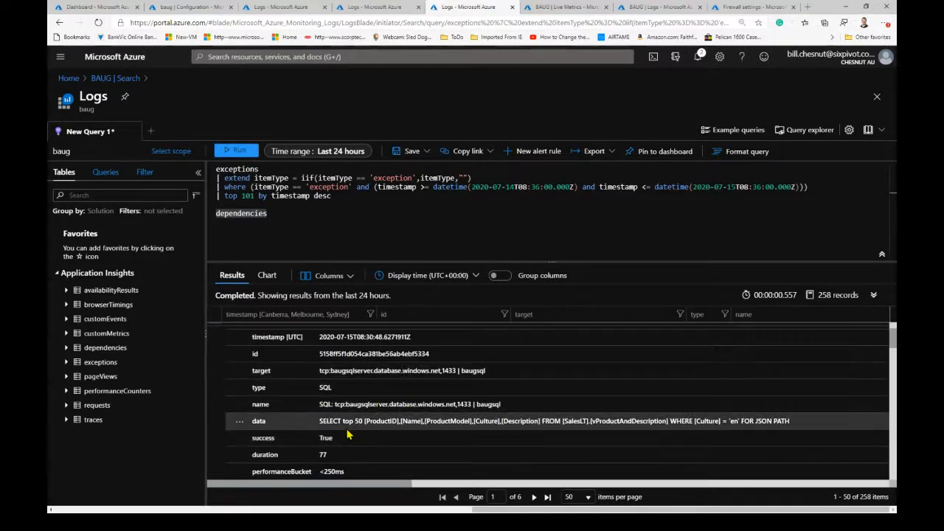
scroll(701, 435, "down", 1)
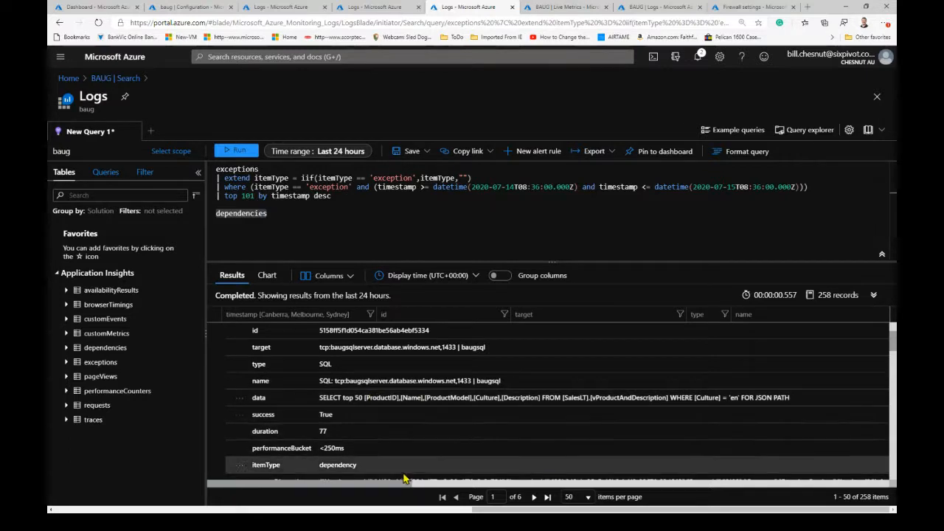
scroll(381, 430, "down", 1)
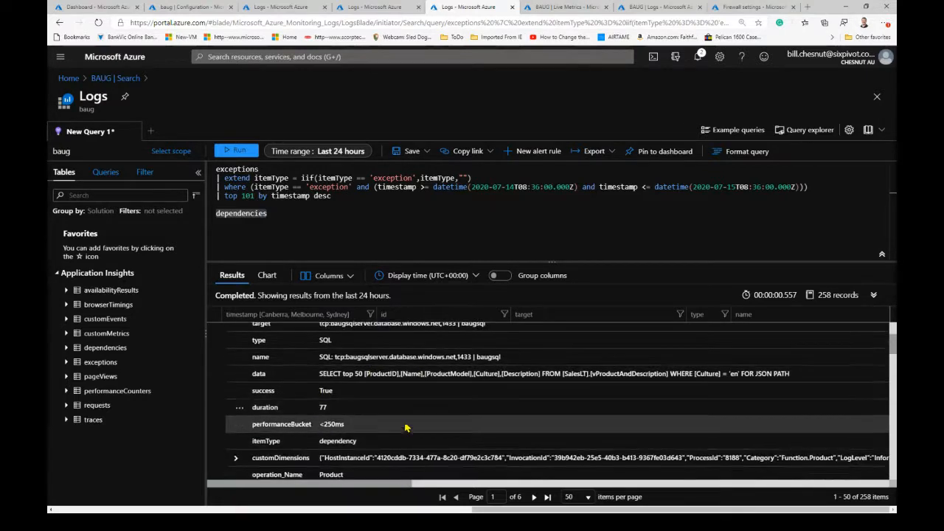
scroll(386, 431, "down", 1)
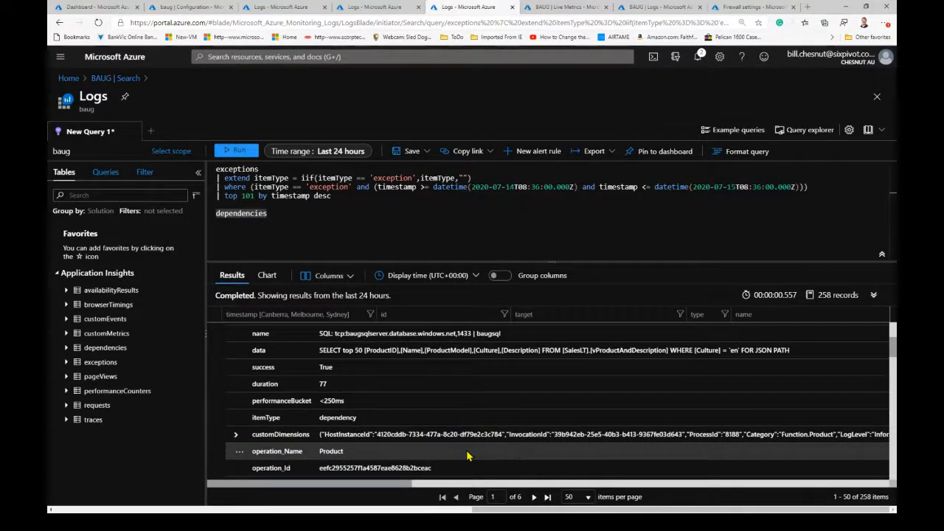
- Expand the SQL dependency's customDimensions, examine them with the operation fields, and collapse the record
left_click(236, 435)
scroll(498, 465, "down", 2)
scroll(498, 461, "down", 2)
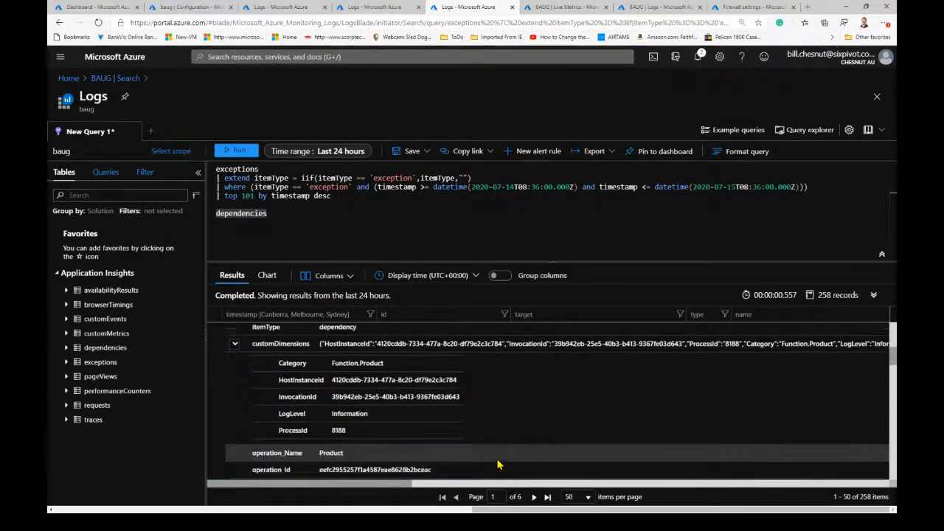
scroll(499, 451, "down", 2)
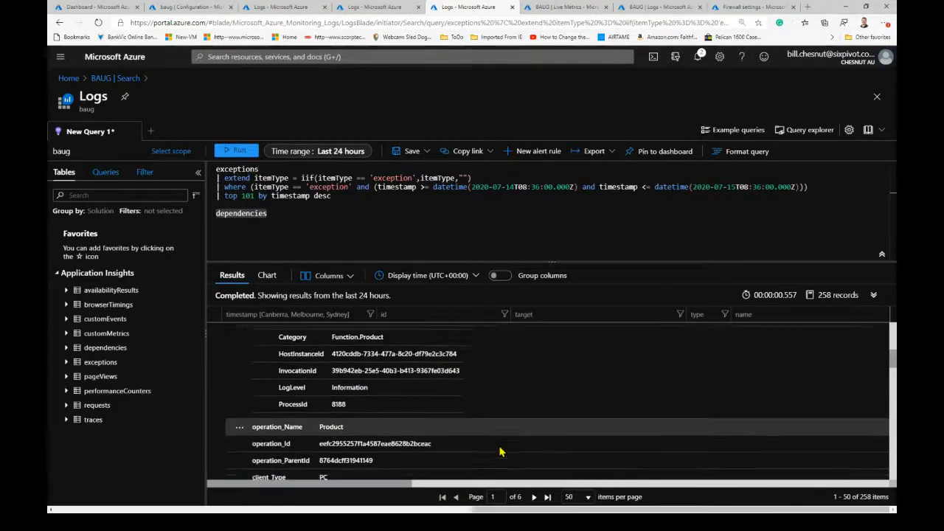
scroll(499, 451, "up", 10)
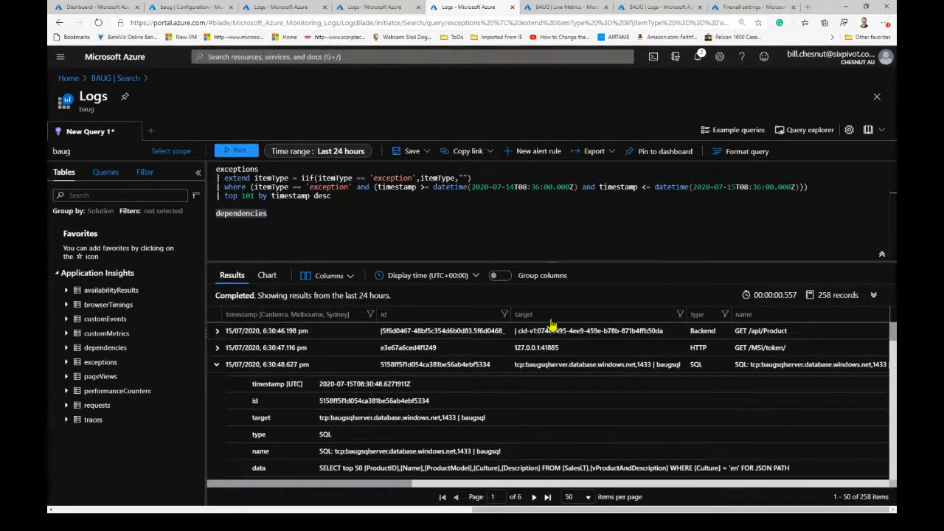
left_click(217, 367)
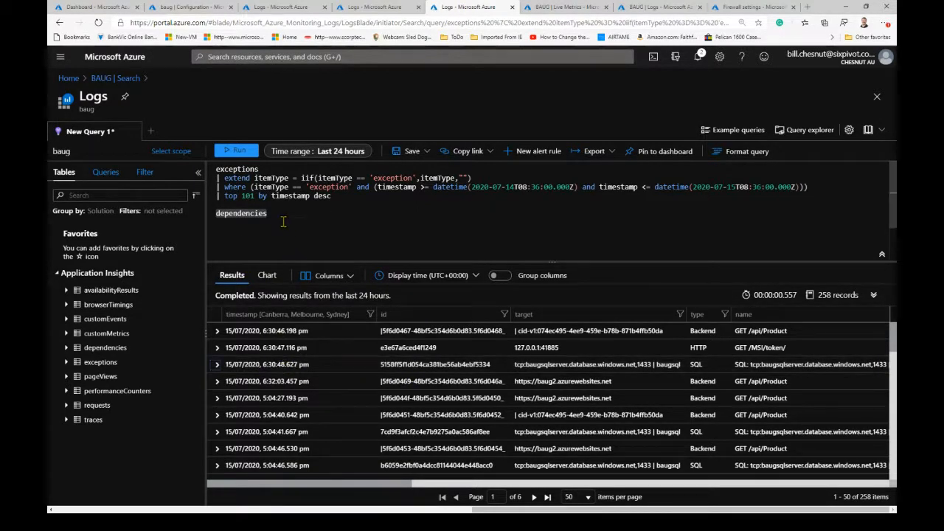
- Start a where clause on a new line under the dependencies table in the query
type("|")
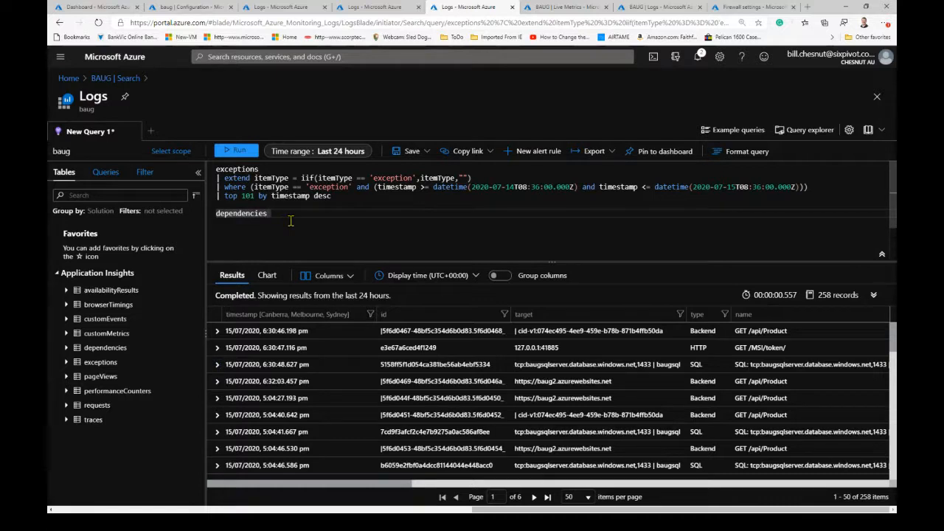
key("Return")
type("|")
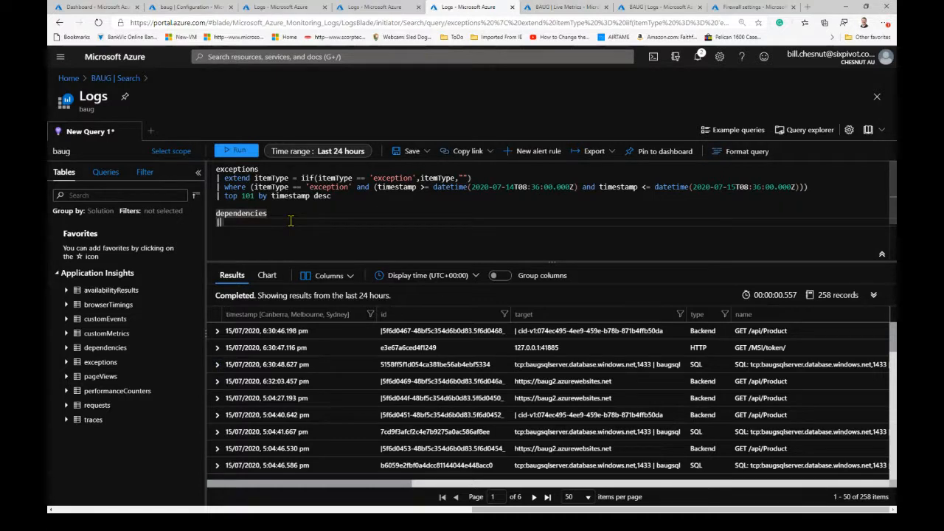
type(" where")
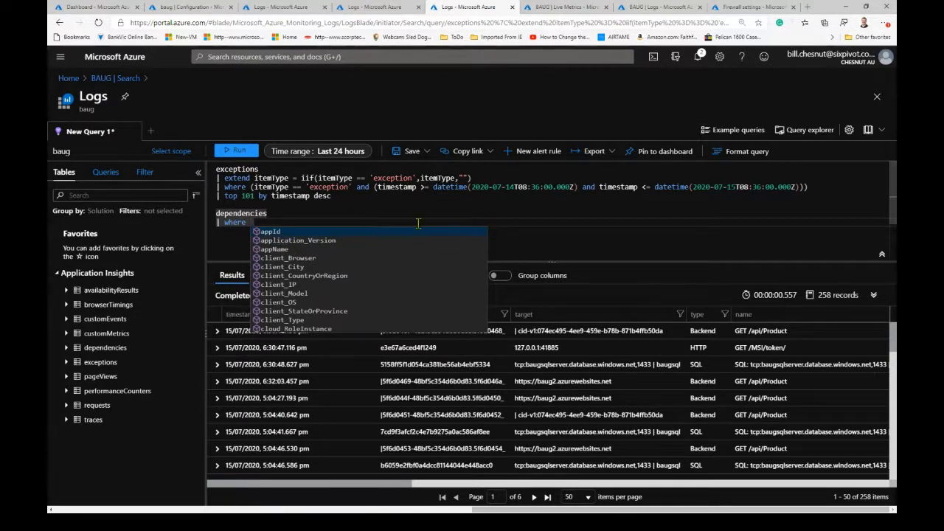
- Expand the first SQL dependency record and examine its name, SQL statement, success, duration and customDimensions fields
left_click(217, 365)
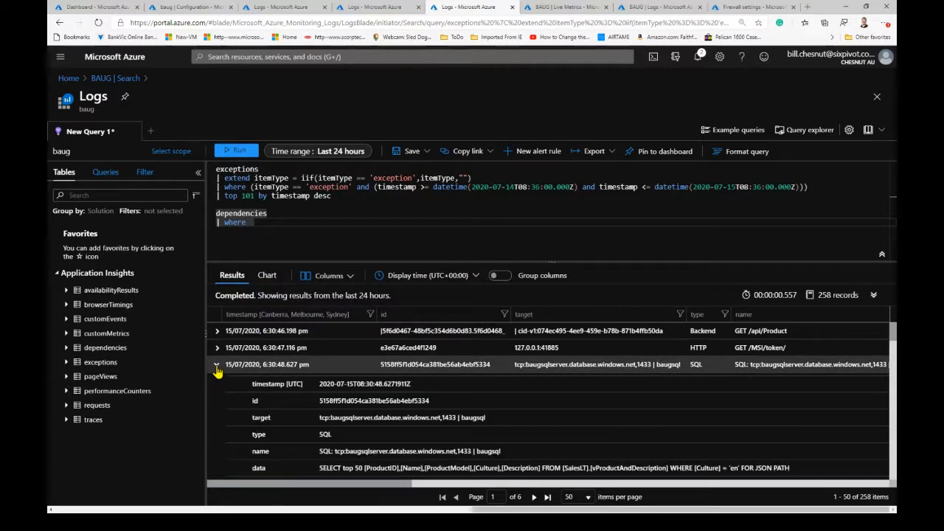
scroll(528, 447, "down", 2)
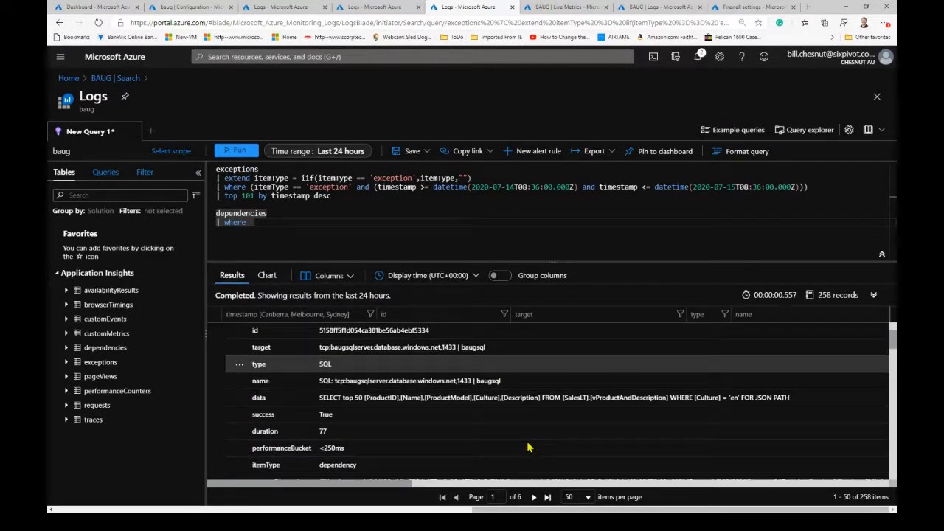
scroll(528, 446, "down", 1)
scroll(528, 447, "up", 3)
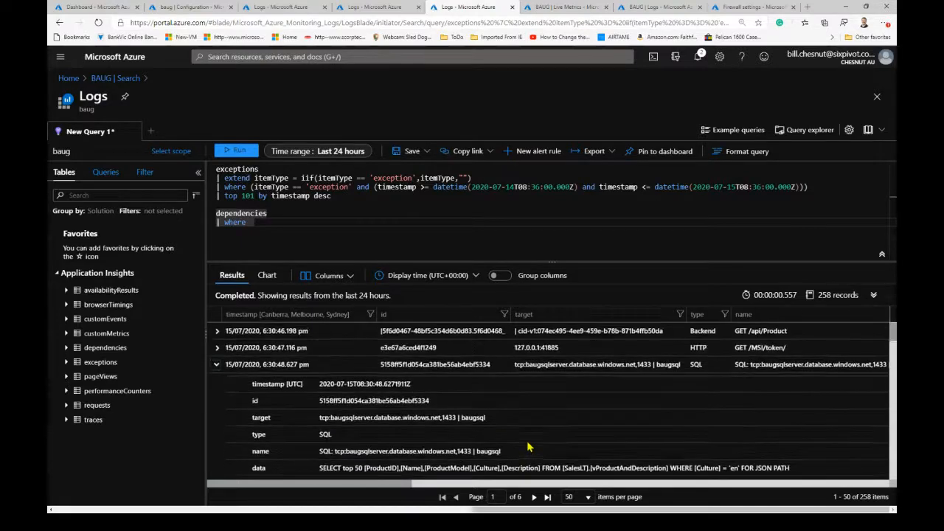
scroll(528, 447, "down", 3)
scroll(528, 447, "down", 1)
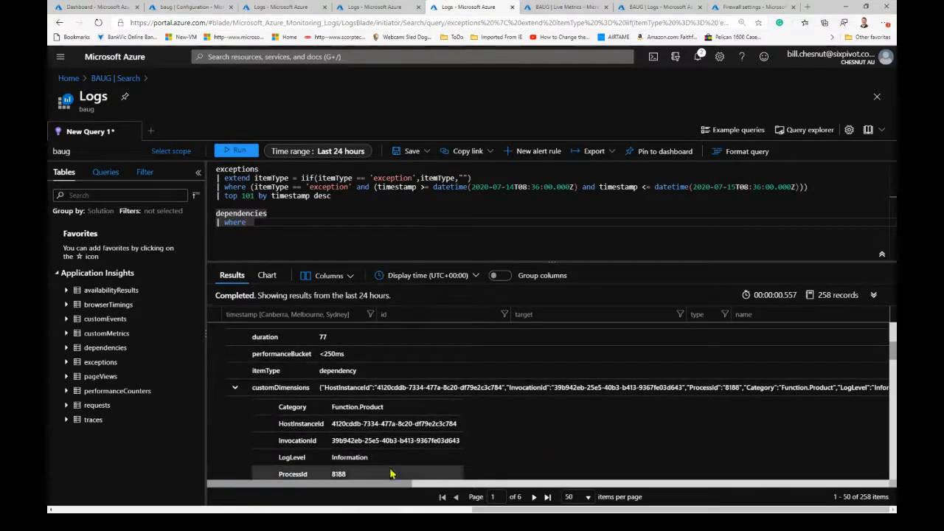
scroll(473, 435, "up", 1)
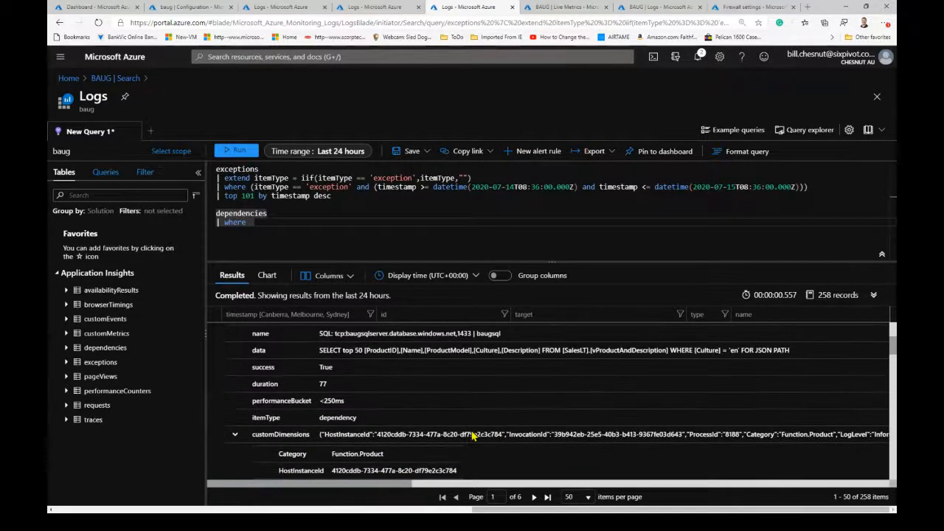
scroll(401, 390, "up", 1)
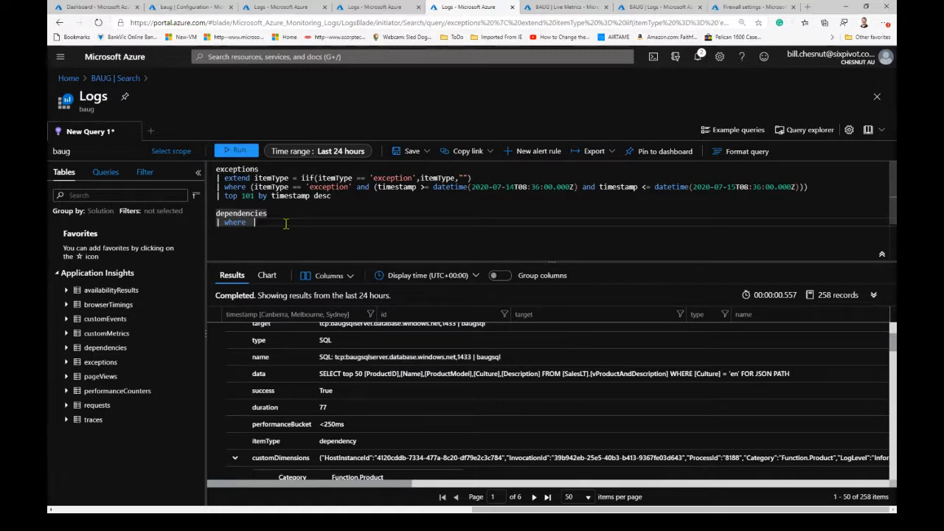
- Complete the where clause as name contains "bqugsql" and run only the dependencies query
type("na")
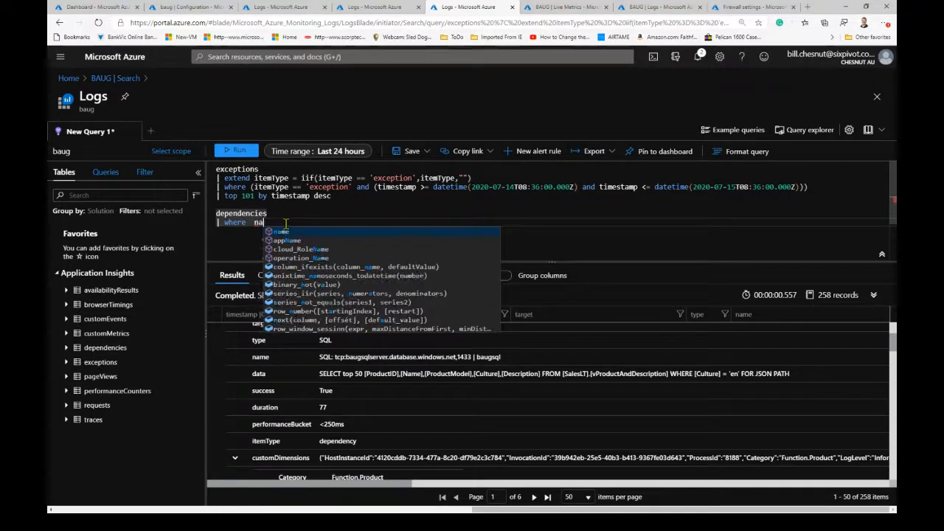
type("me contains \"")
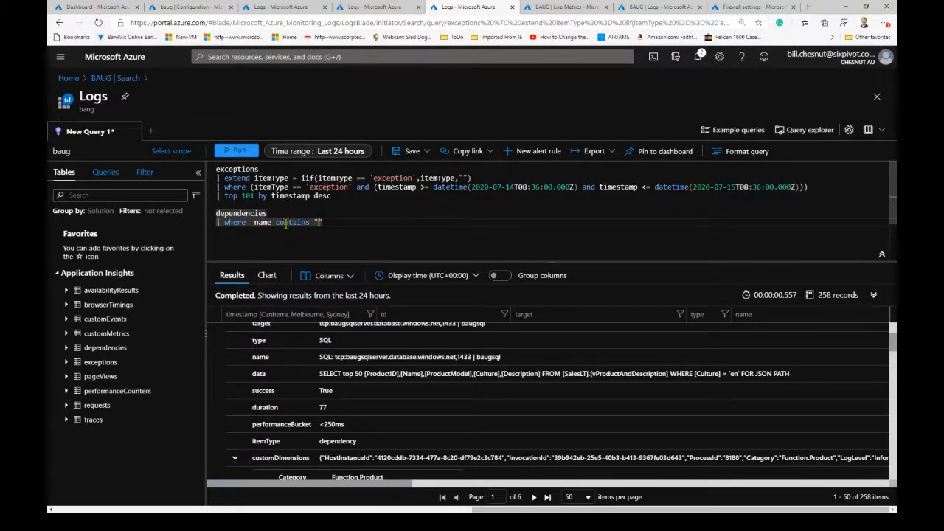
type("baugsql")
left_click_drag(217, 213, 361, 222)
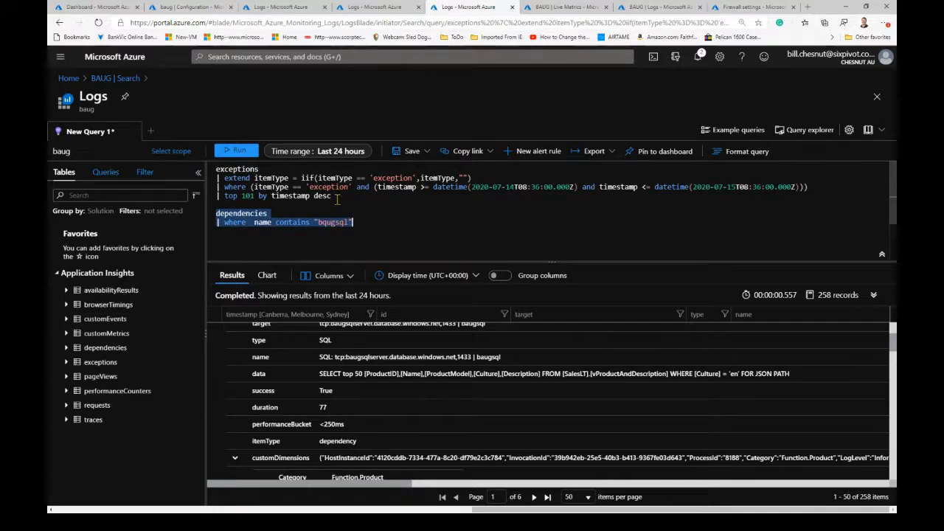
left_click(236, 150)
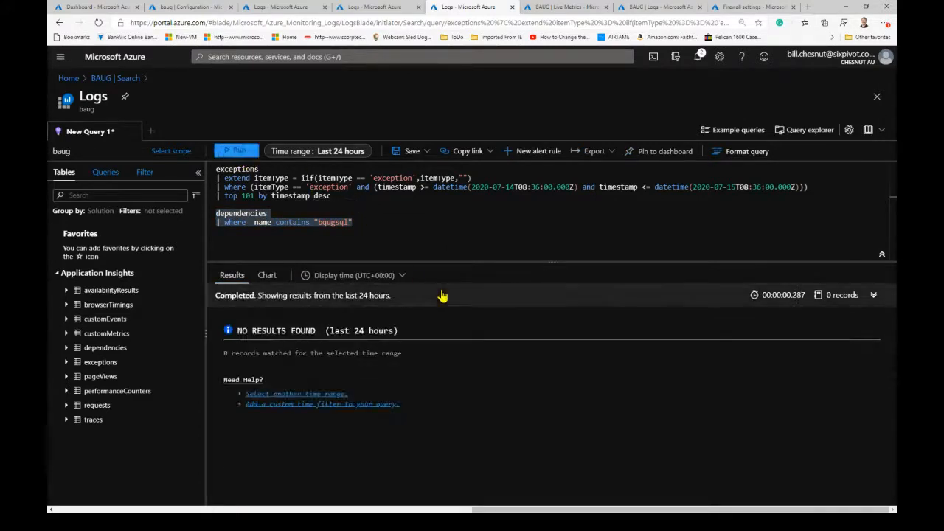
- Run only the dependencies table without its filter and expand the first SQL record to check its name
left_click(364, 228)
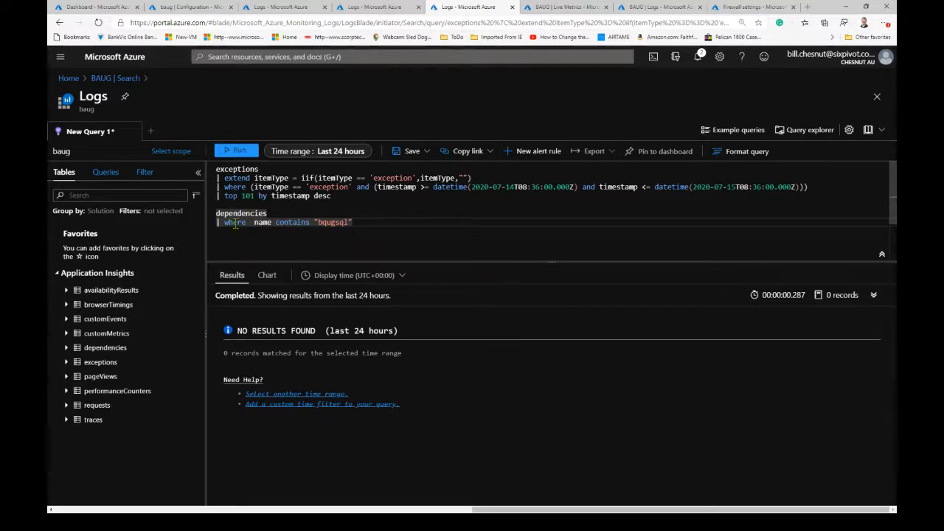
left_click_drag(217, 213, 268, 213)
left_click(241, 155)
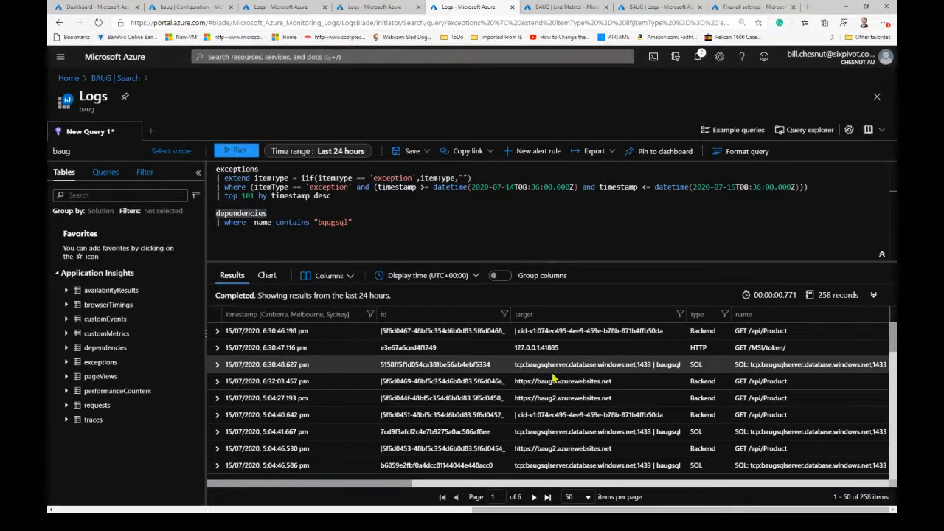
left_click(216, 365)
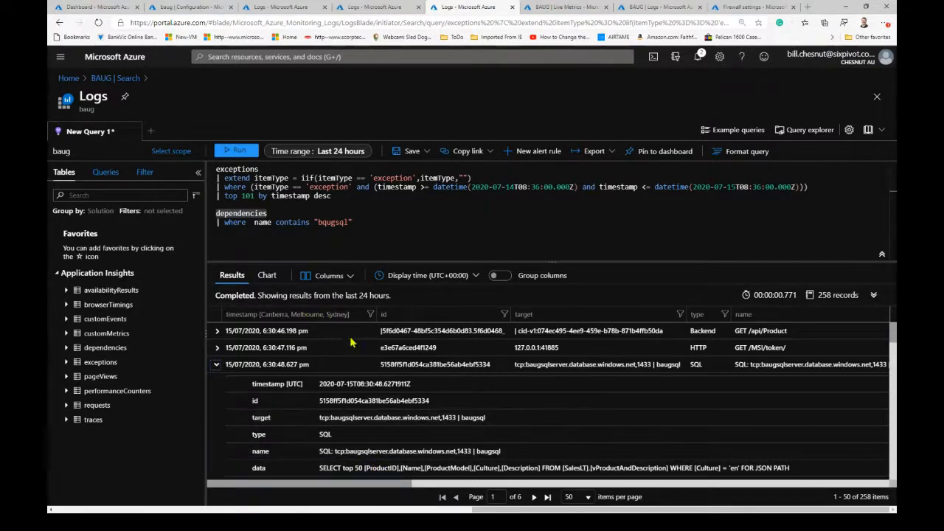
- Enclose the name condition in parentheses, correct its search text to "baugsql", and run only the dependencies query
left_click(253, 222)
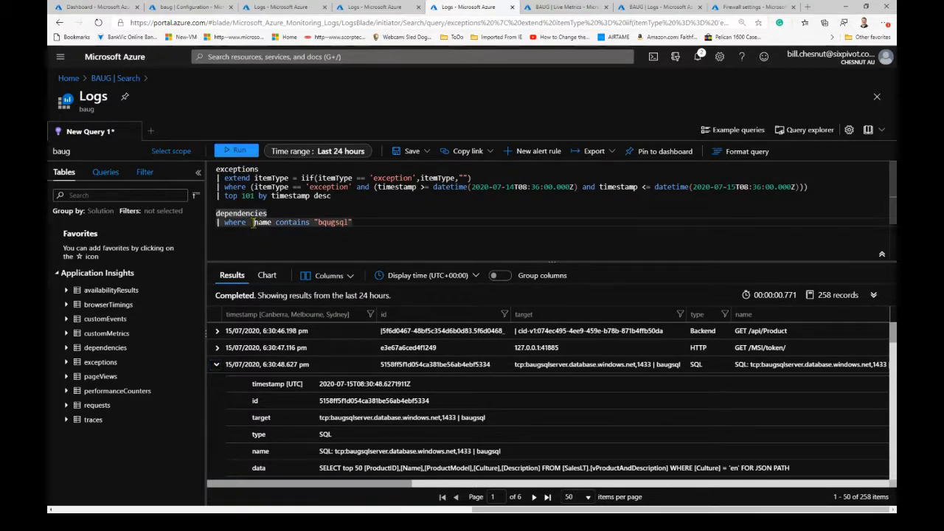
type("(")
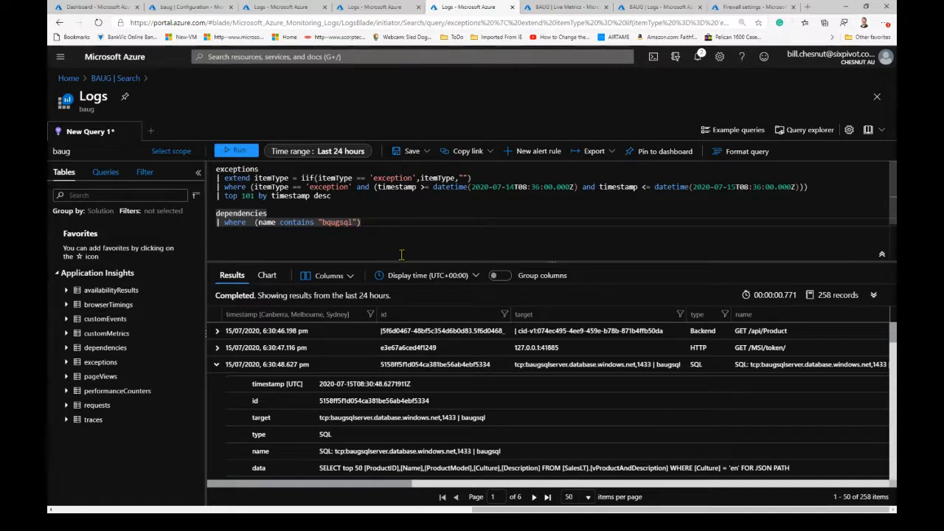
left_click(329, 222)
key("BackSpace")
type("a")
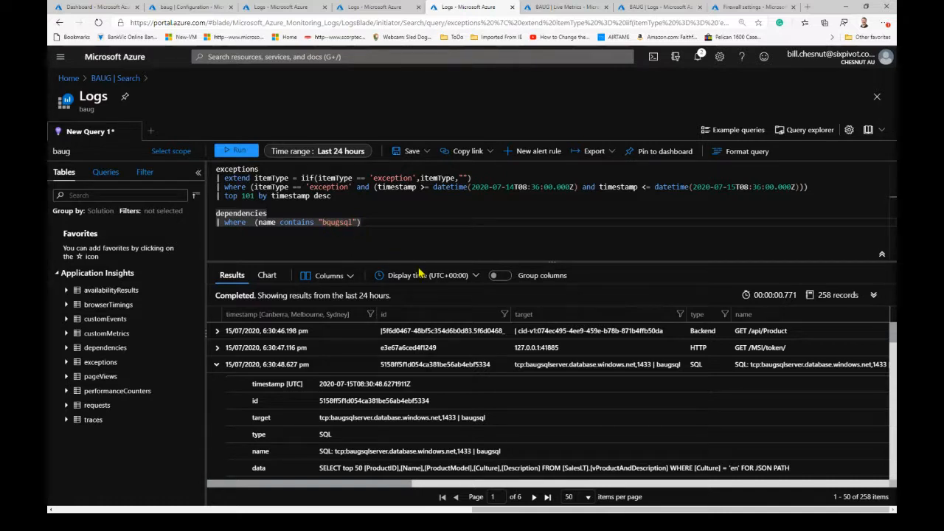
key("Delete")
type("a")
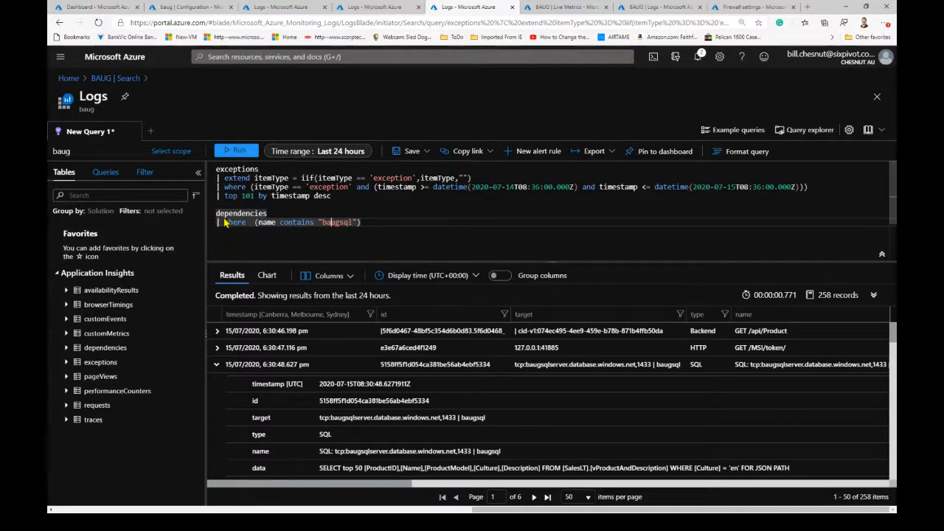
left_click_drag(361, 223, 216, 214)
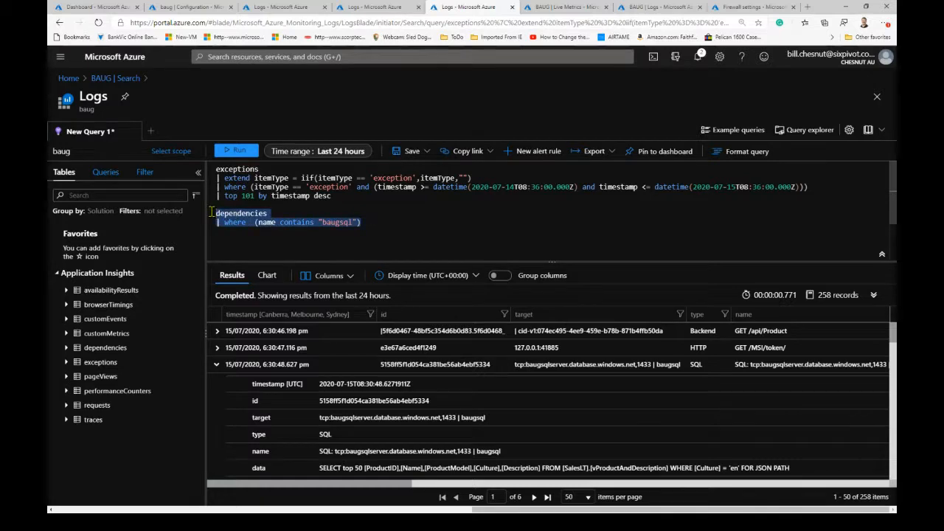
left_click(235, 152)
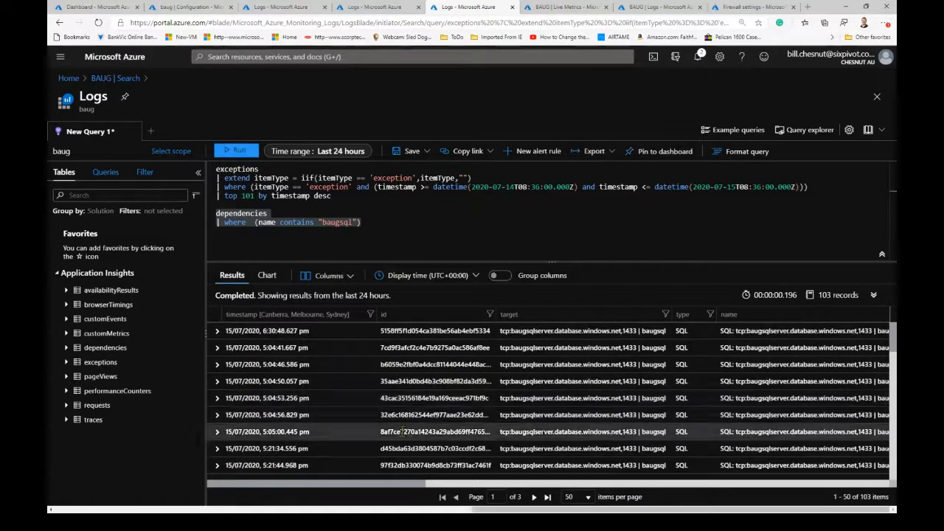
- Examine the data, success, resultCode, duration and performanceBucket columns of the baugsql dependency records
scroll(380, 416, "down", 3)
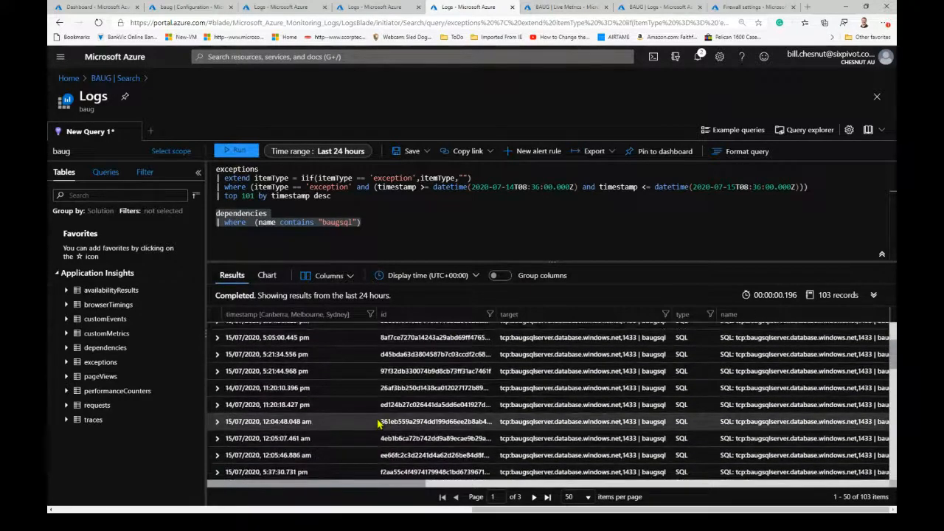
scroll(377, 422, "down", 5)
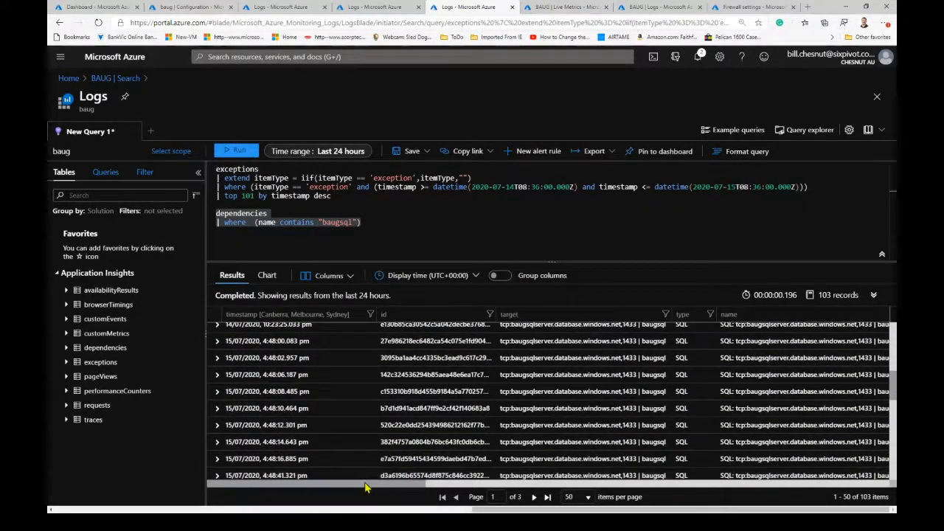
left_click_drag(365, 487, 584, 483)
scroll(581, 457, "up", 2)
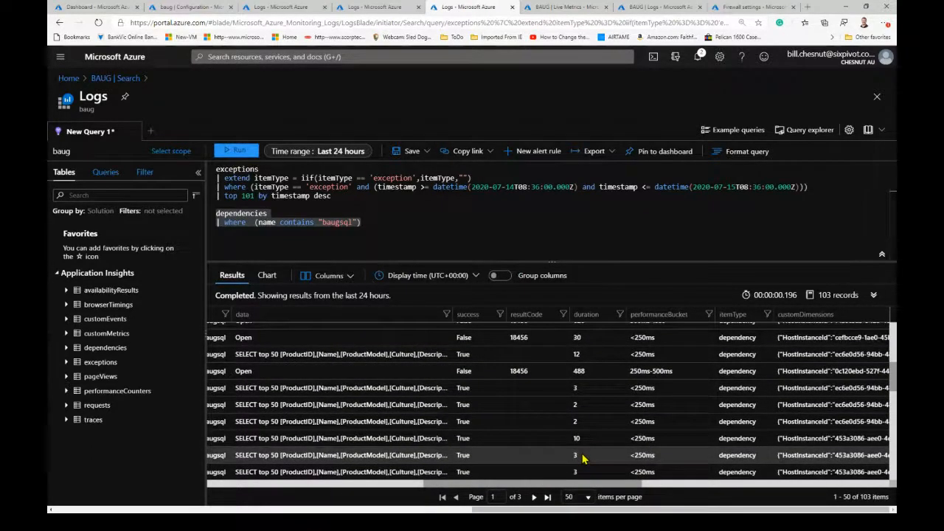
scroll(582, 458, "up", 5)
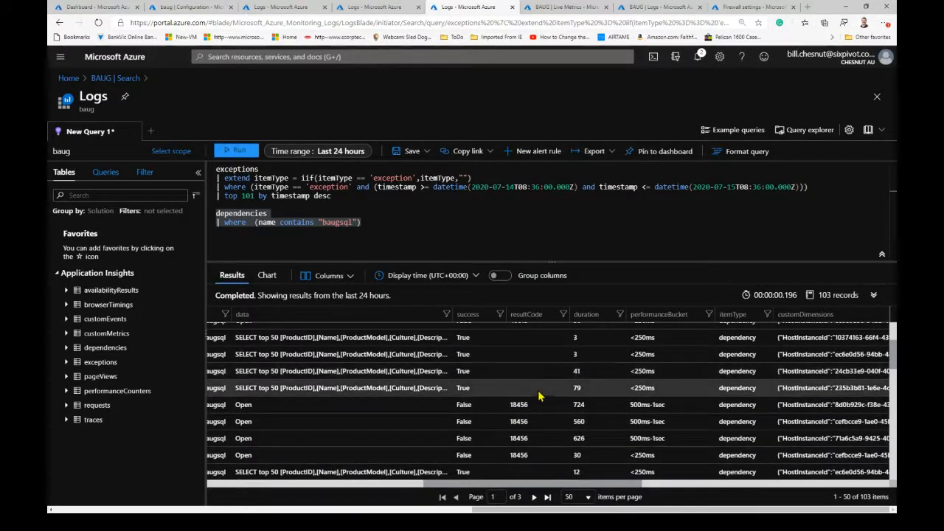
- Extend the dependencies filter with the condition and duration > 500
left_click(372, 222)
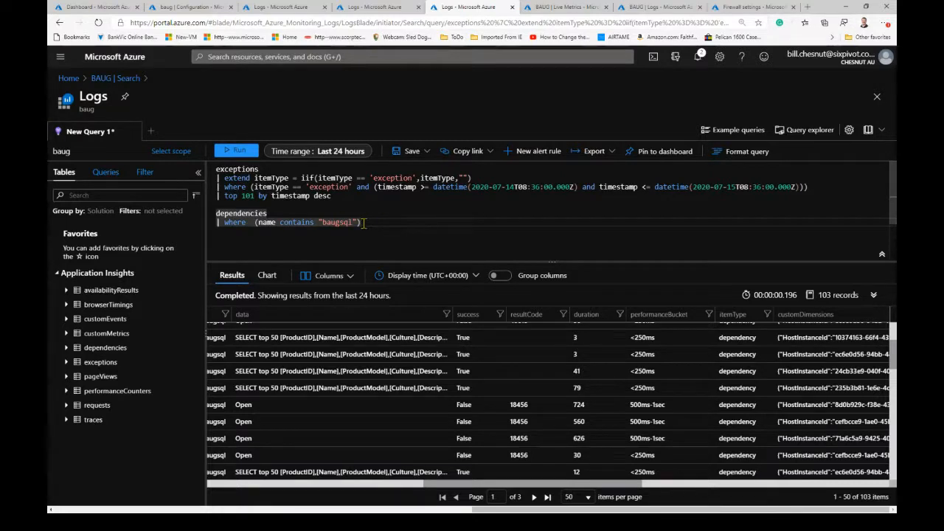
type("and ")
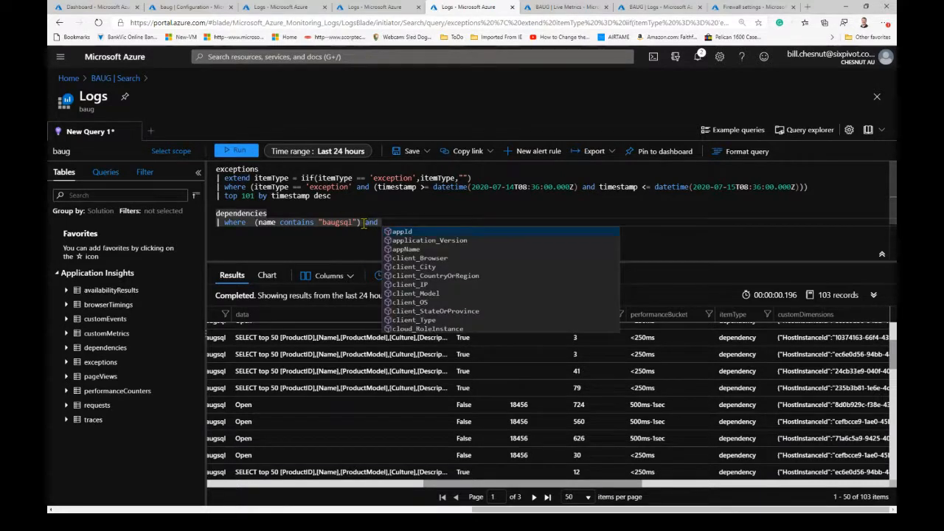
type("du")
key("Tab")
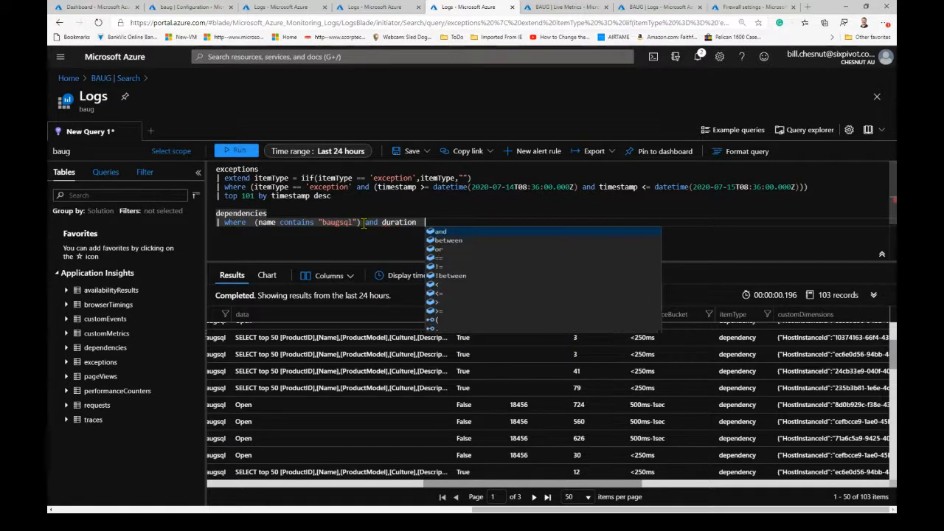
key("Escape")
type("> ")
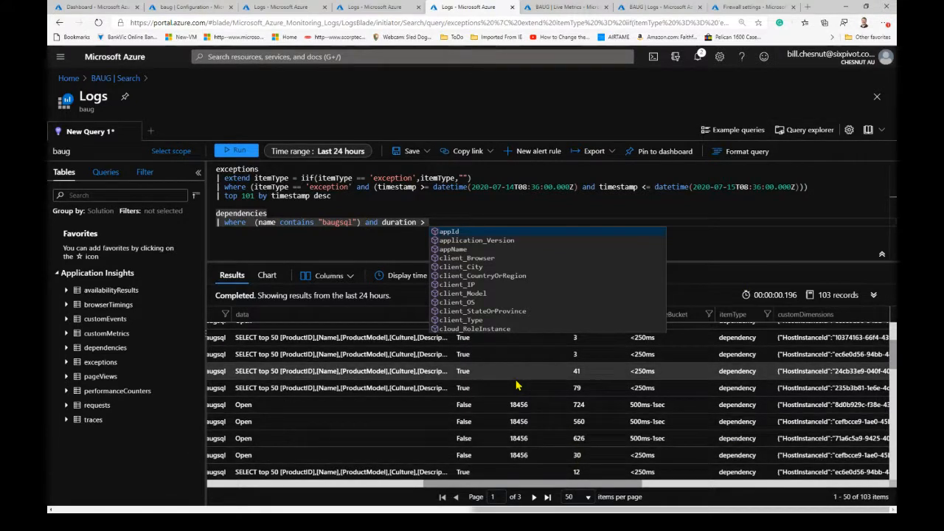
type("500")
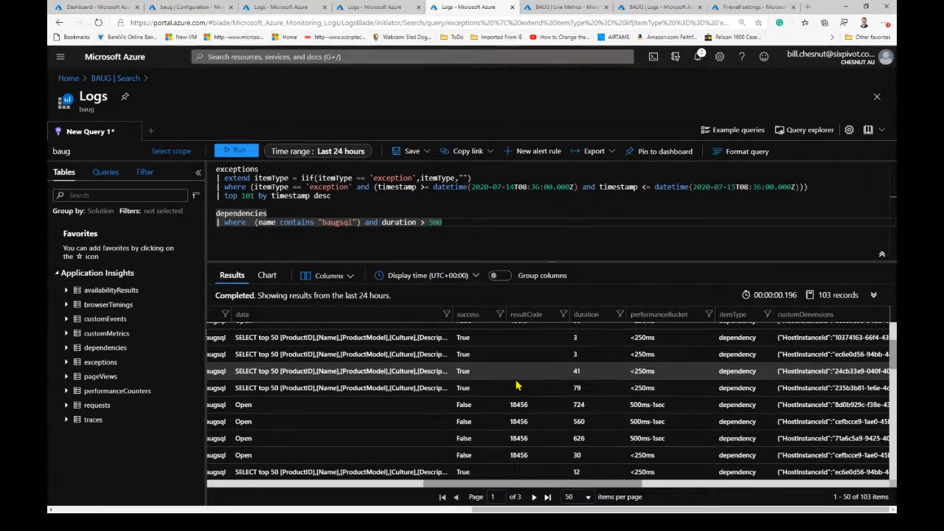
- Run only the filtered dependencies query and examine the success, resultCode and duration columns of its results
left_click_drag(455, 226, 497, 222)
left_click(252, 226)
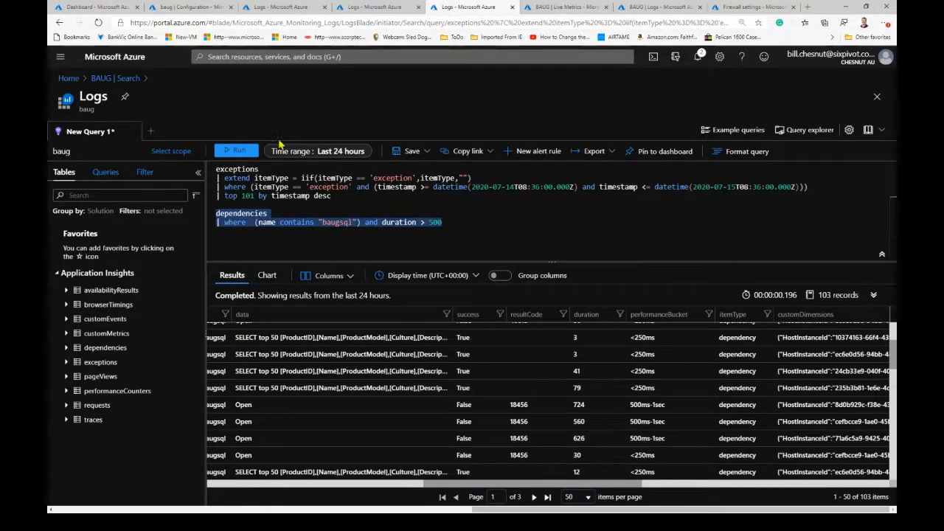
left_click(241, 151)
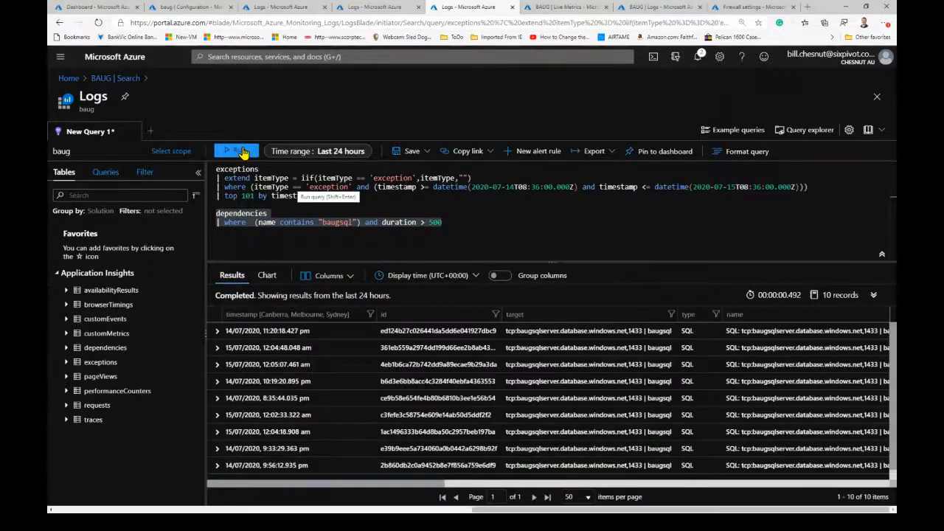
left_click_drag(428, 484, 607, 494)
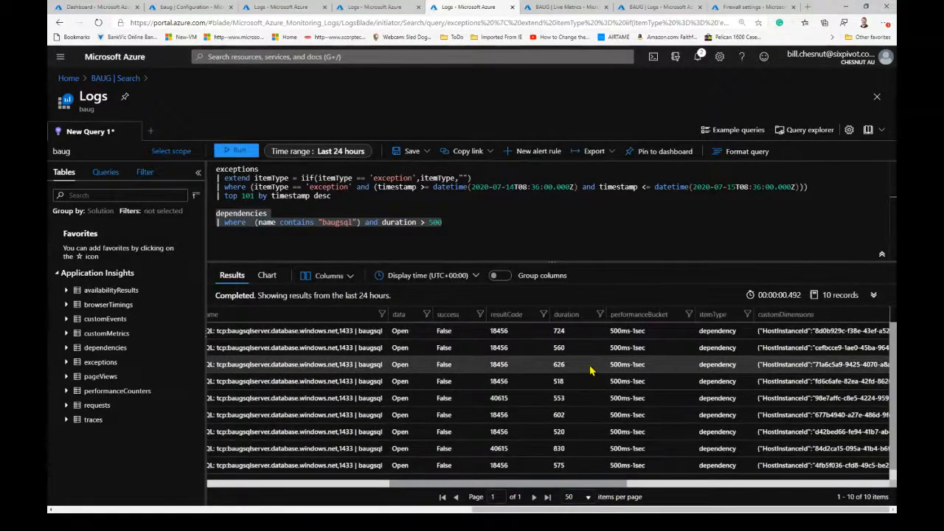
scroll(590, 398, "down", 1)
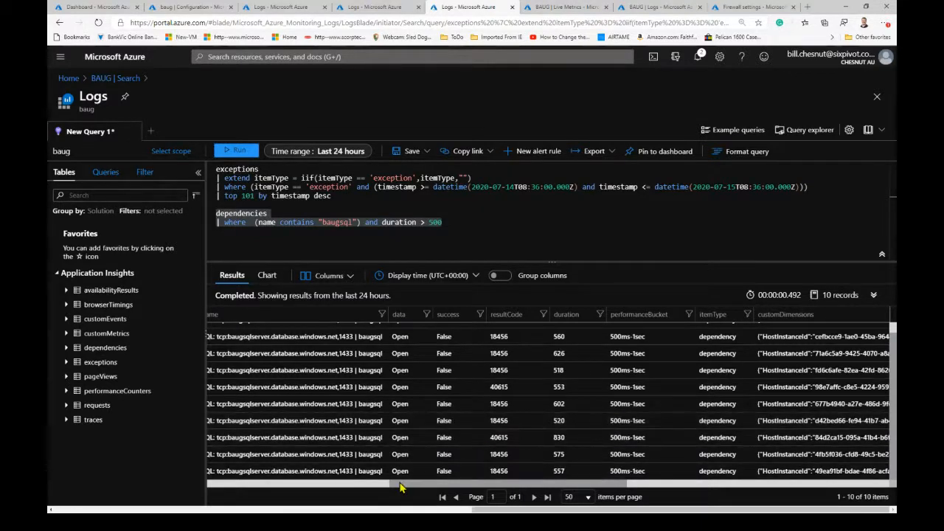
- Expand the 14/07/2020 8:35:44 pm dependency record and its customDimensions, and examine the exception, operation and cloud role details
left_click_drag(404, 485, 171, 483)
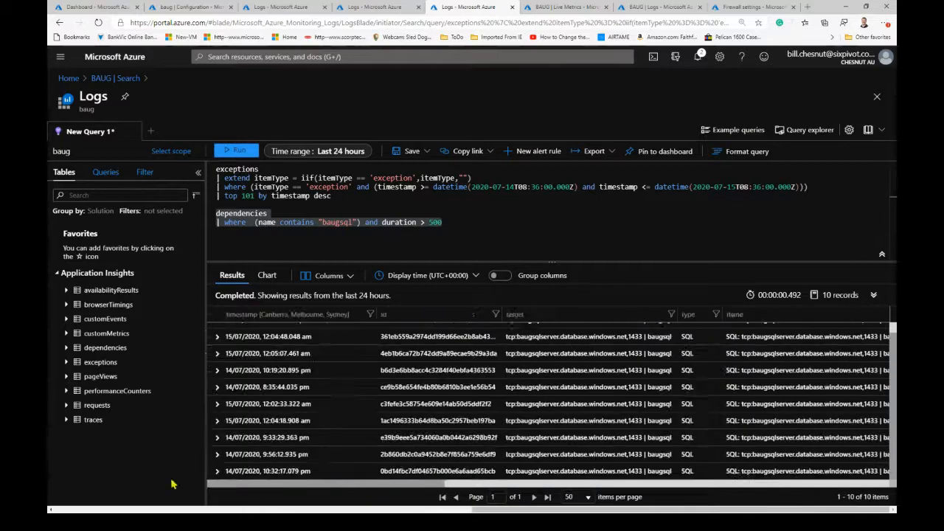
left_click(218, 386)
scroll(476, 466, "down", 1)
scroll(476, 466, "down", 3)
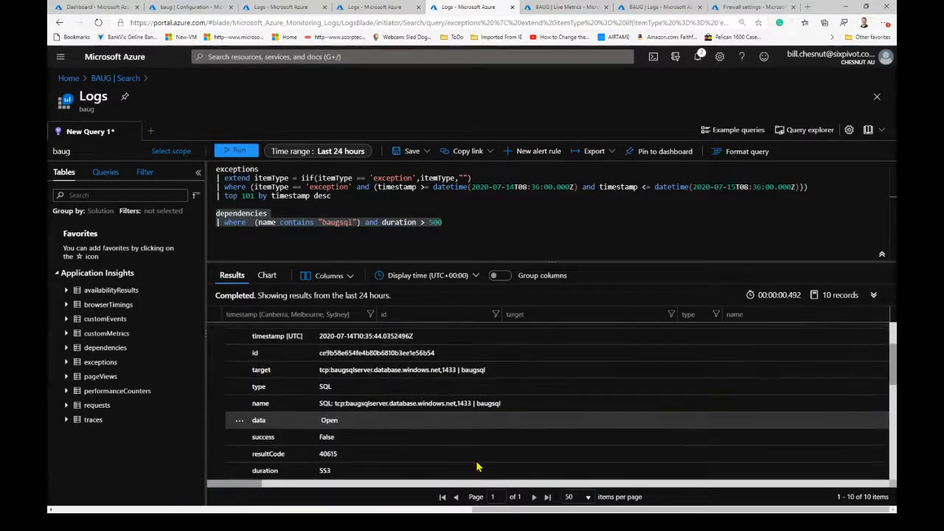
left_click(233, 454)
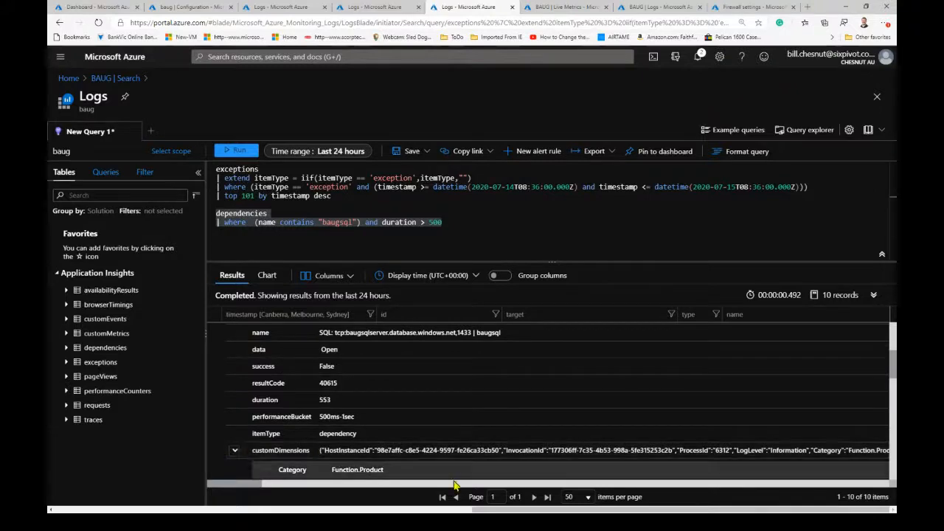
scroll(475, 483, "down", 3)
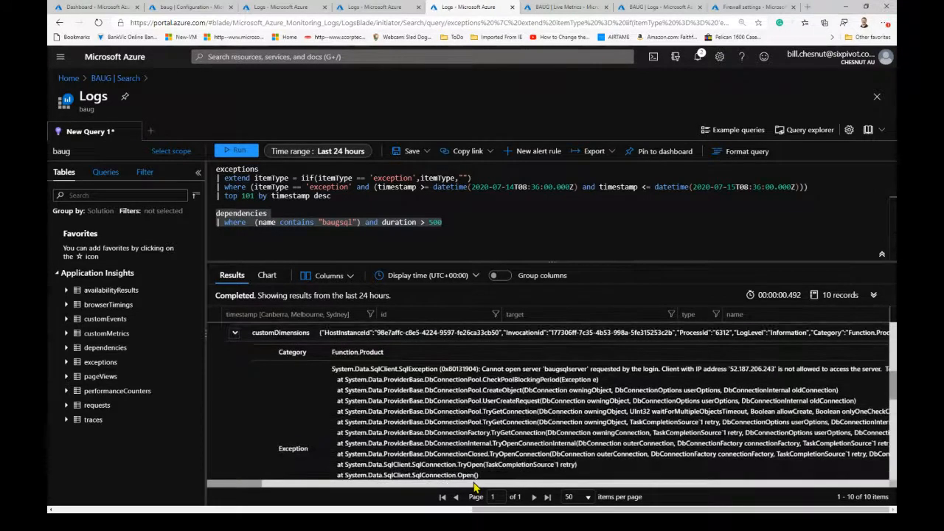
scroll(474, 485, "up", 2)
scroll(475, 488, "down", 1)
scroll(475, 487, "down", 5)
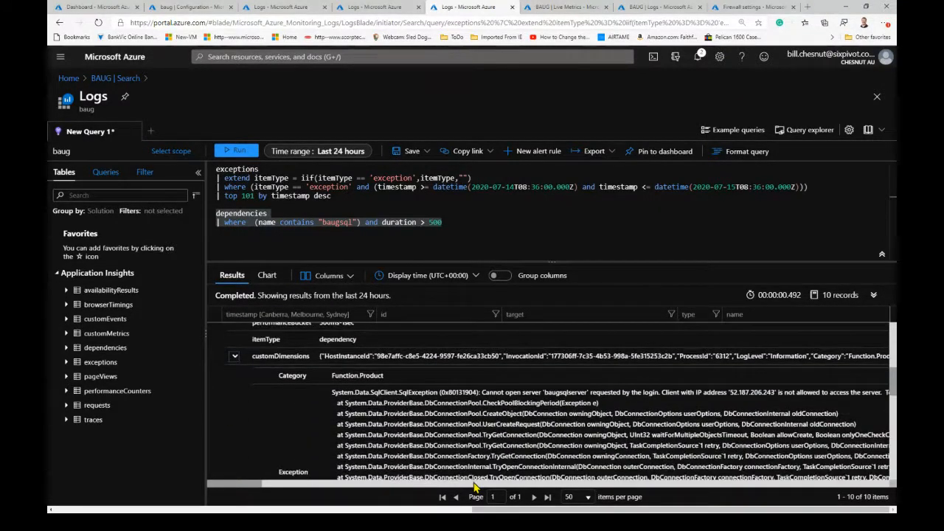
scroll(475, 486, "down", 5)
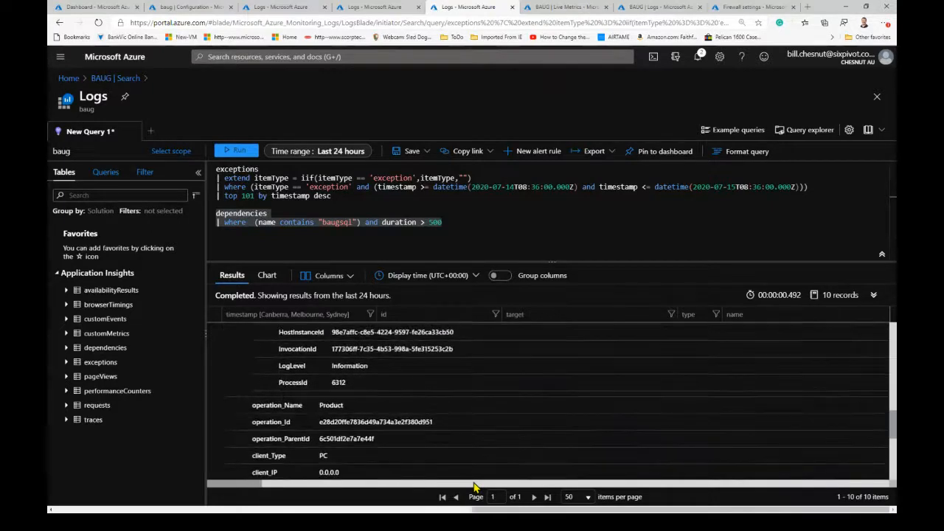
scroll(475, 487, "down", 2)
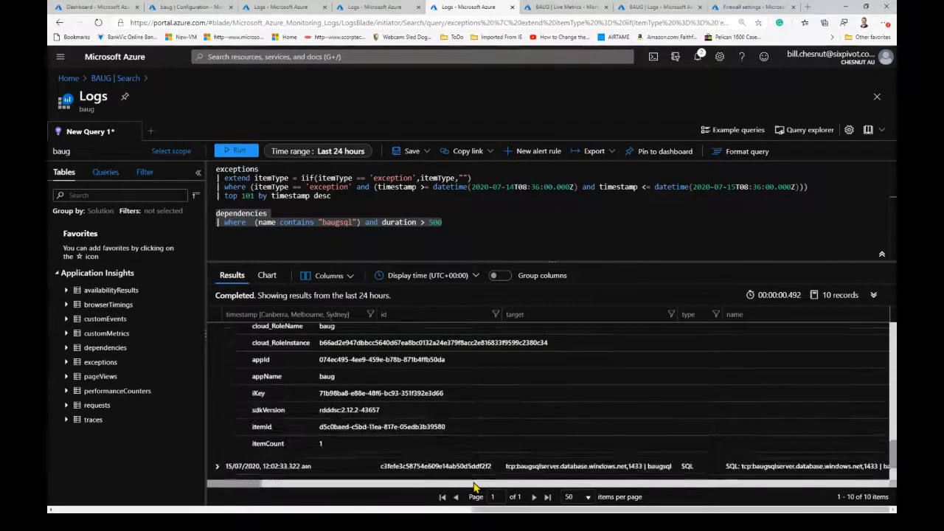
scroll(475, 487, "up", 10)
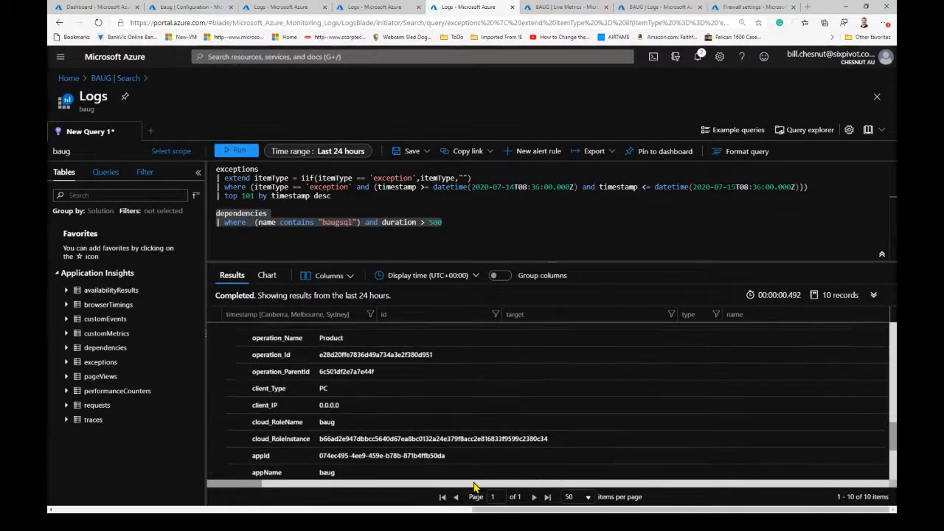
scroll(475, 485, "up", 12)
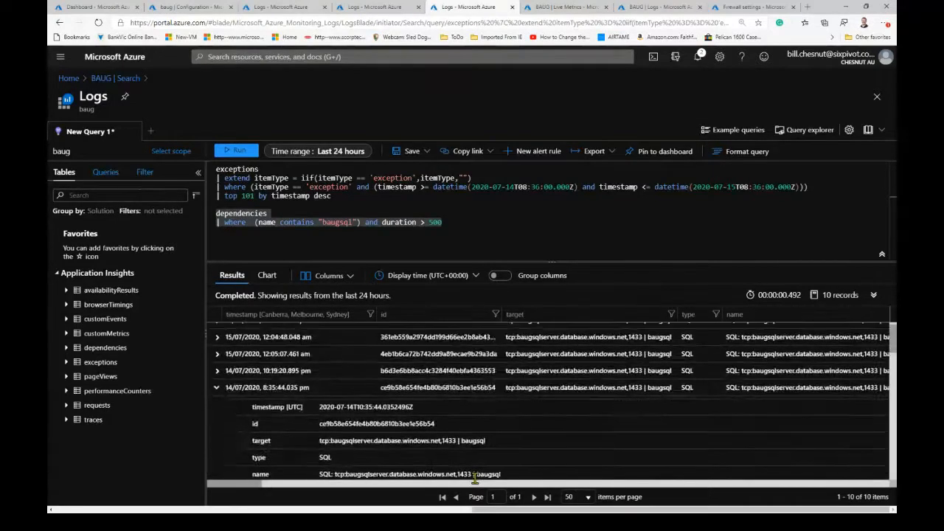
- Expand the 15/07/2020 12:05:07 am dependency record and its customDimensions, and examine the result code and exception text
left_click(216, 354)
scroll(474, 457, "down", 4)
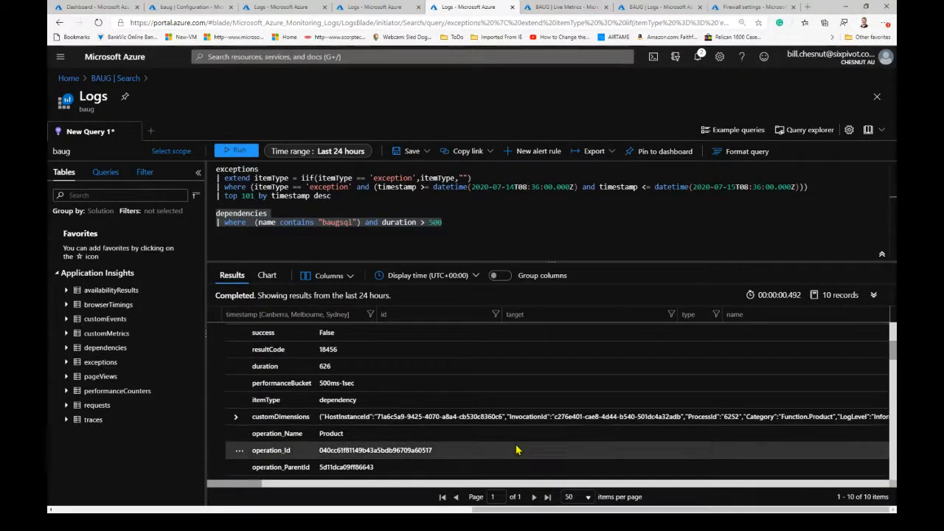
left_click(236, 418)
scroll(511, 463, "down", 1)
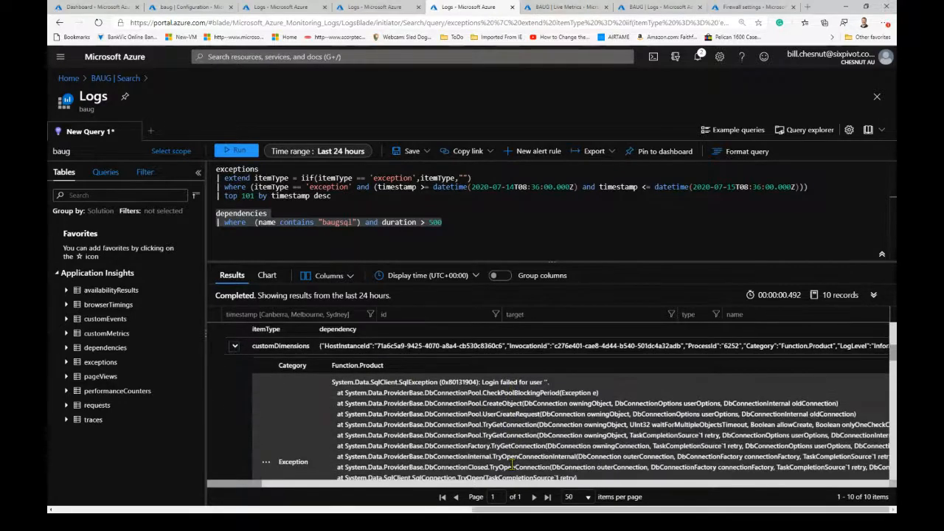
scroll(262, 372, "up", 1)
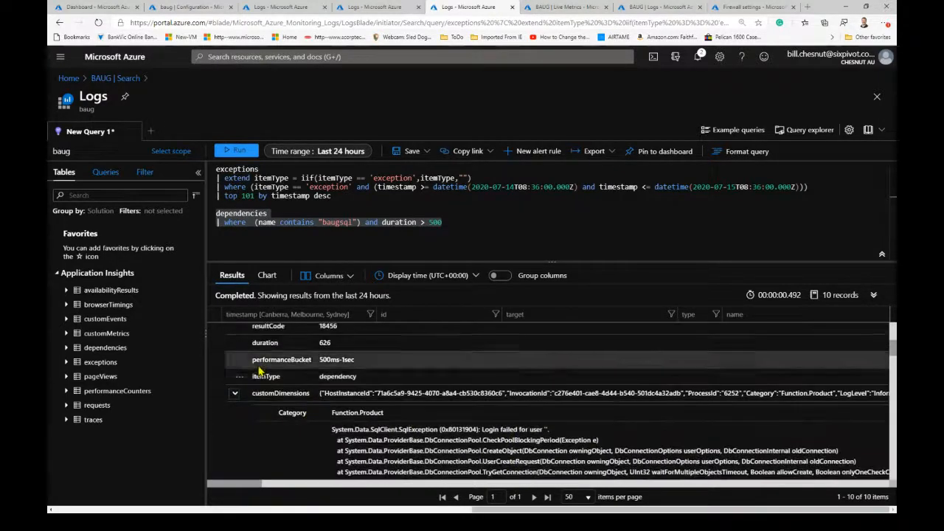
- Change the dependencies filter to duration < 500 and run only that query
left_click(424, 224)
type("<")
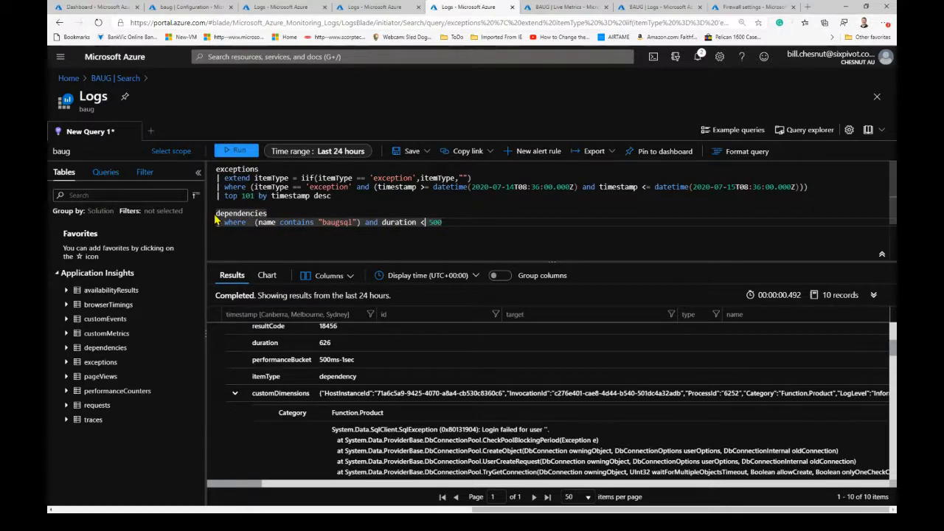
left_click_drag(217, 213, 409, 233)
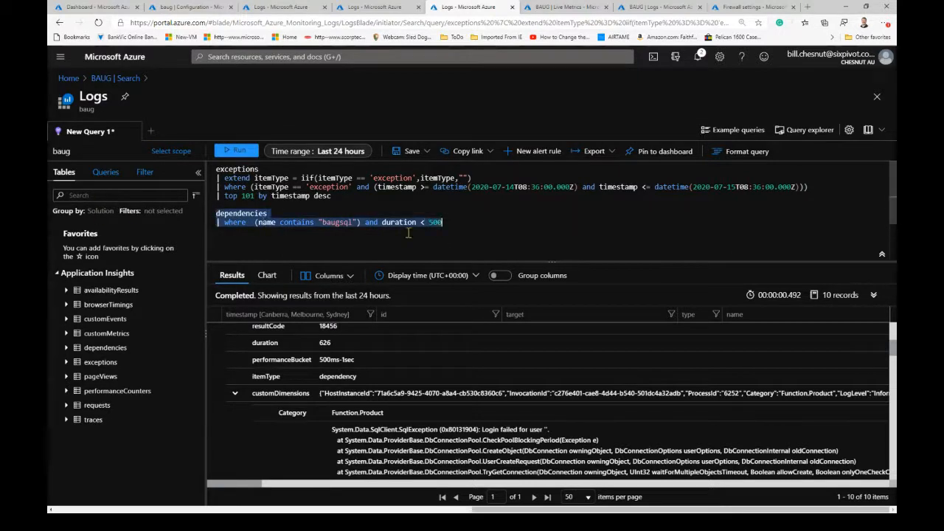
right_click(364, 224)
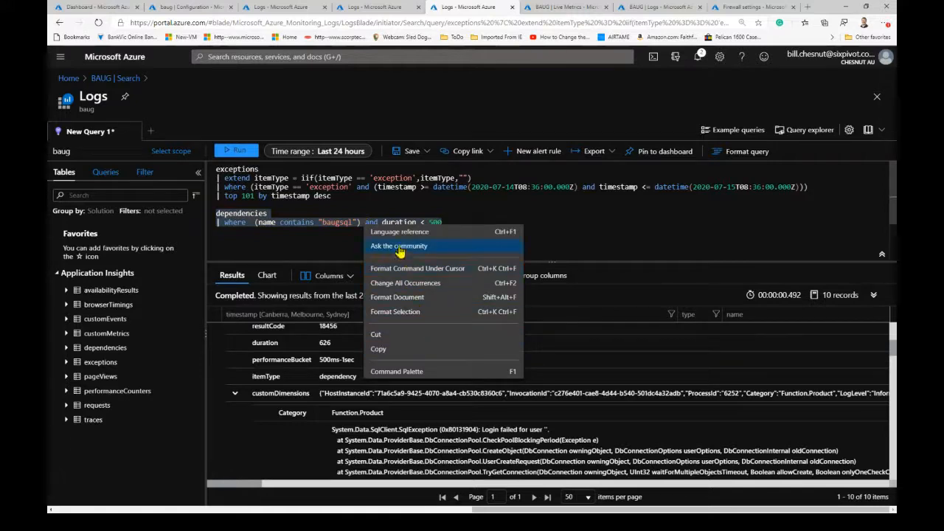
key("Escape")
left_click(236, 151)
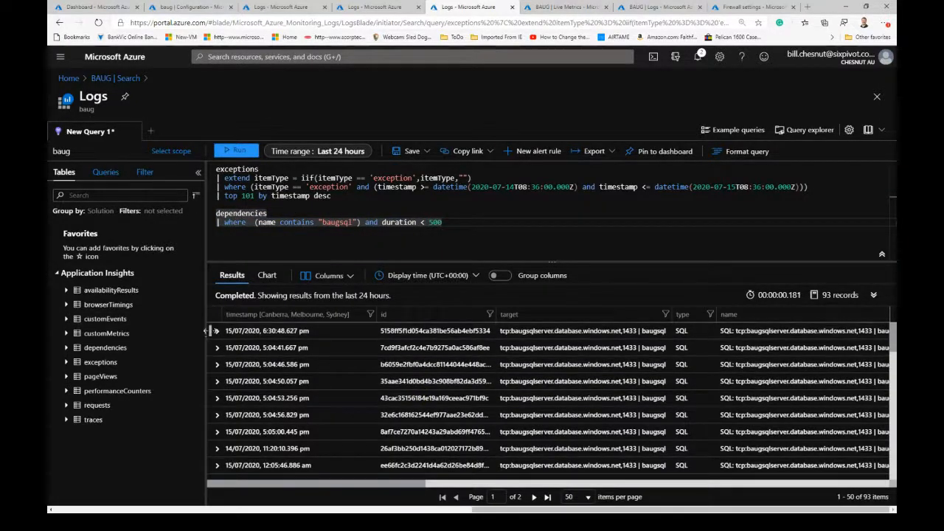
- Expand the first dependency record and examine its data, success, duration and performanceBucket fields
left_click(217, 332)
scroll(272, 427, "down", 1)
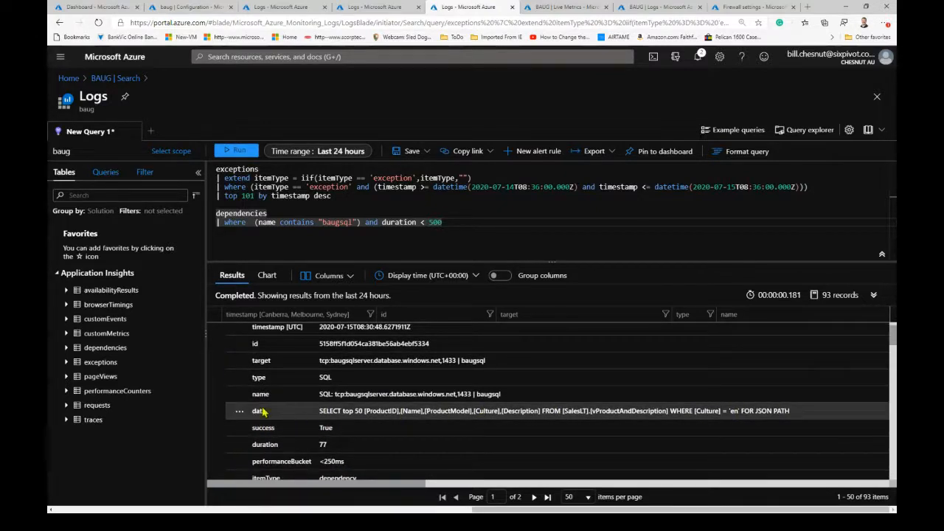
scroll(434, 426, "down", 2)
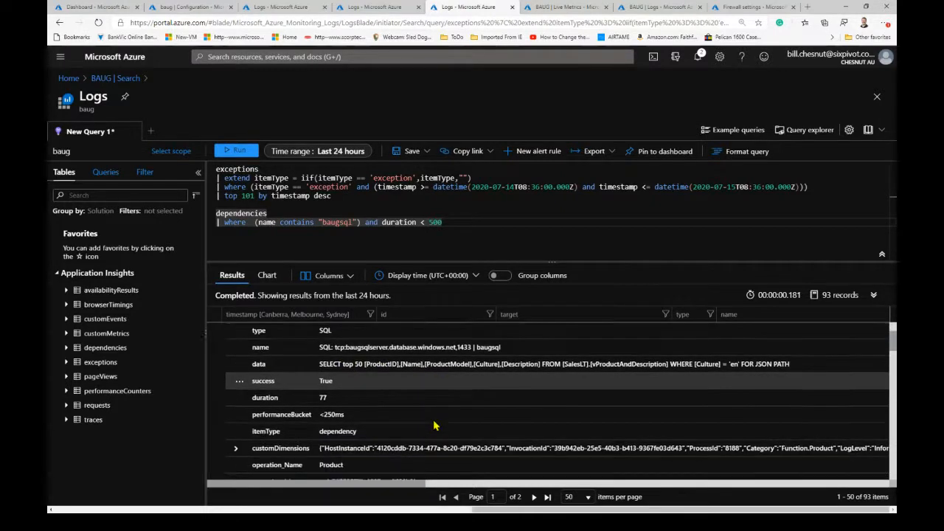
scroll(376, 436, "down", 1)
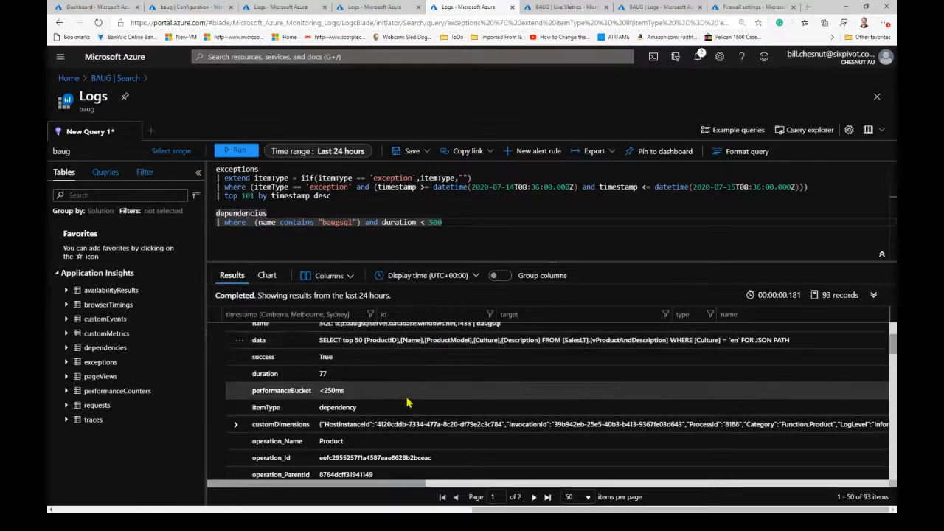
scroll(405, 424, "up", 2)
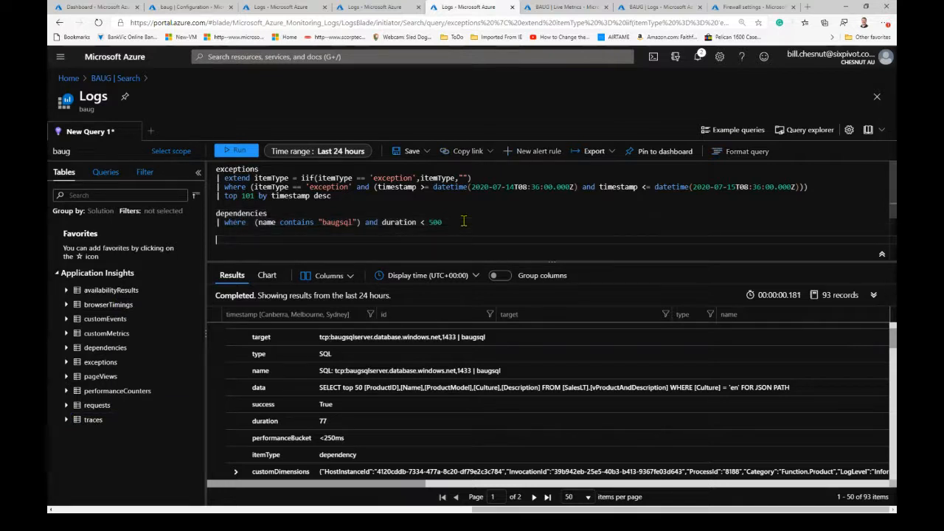
- Add a traces query below the dependencies query, run it alone, and examine the cloud_RoleName and customDimensions columns
double_click(93, 419)
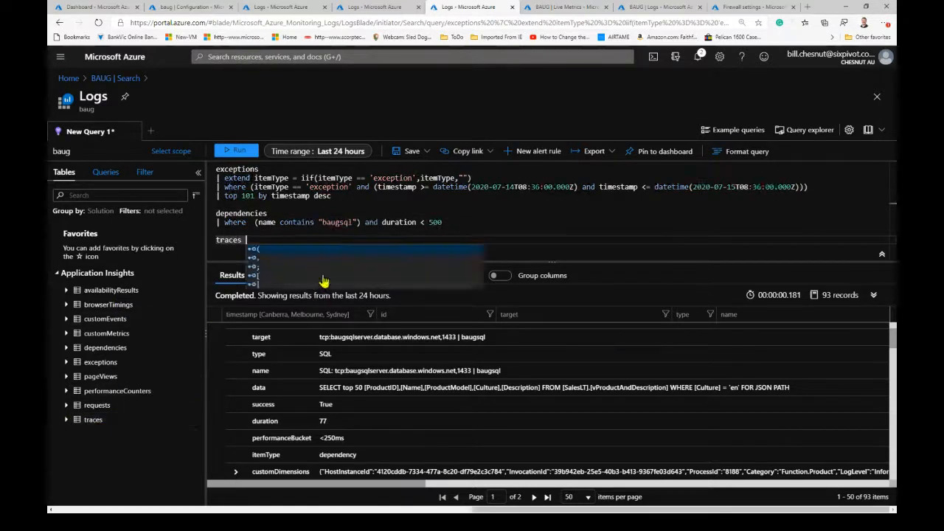
left_click(245, 154)
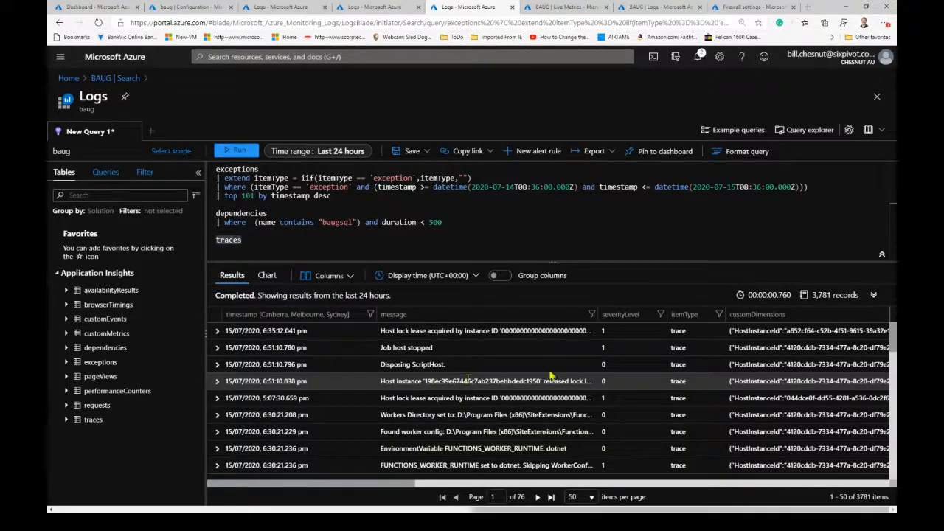
left_click_drag(346, 495, 771, 500)
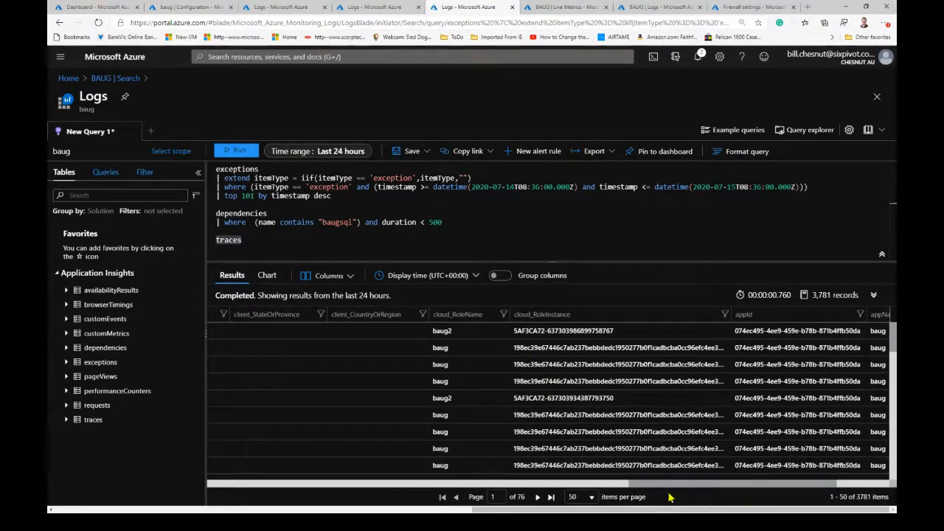
left_click_drag(673, 488, 728, 490)
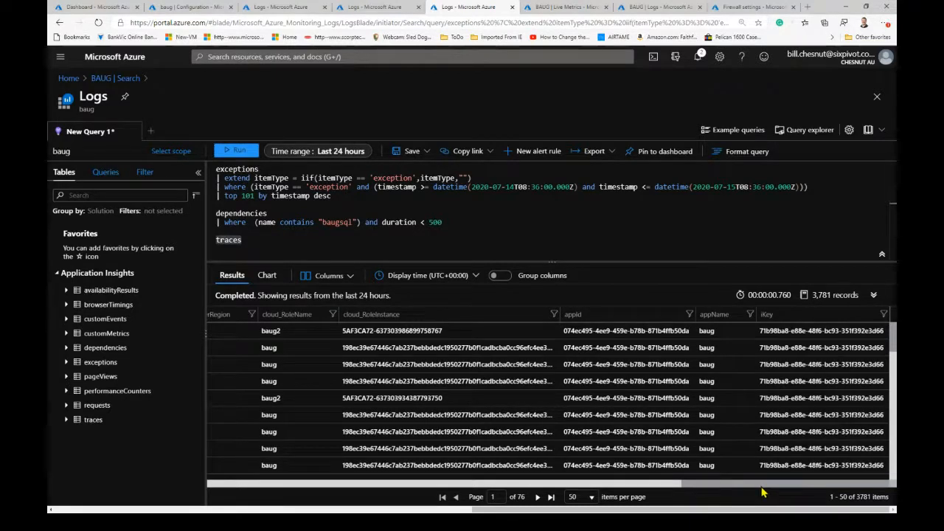
left_click(289, 330)
left_click(505, 483)
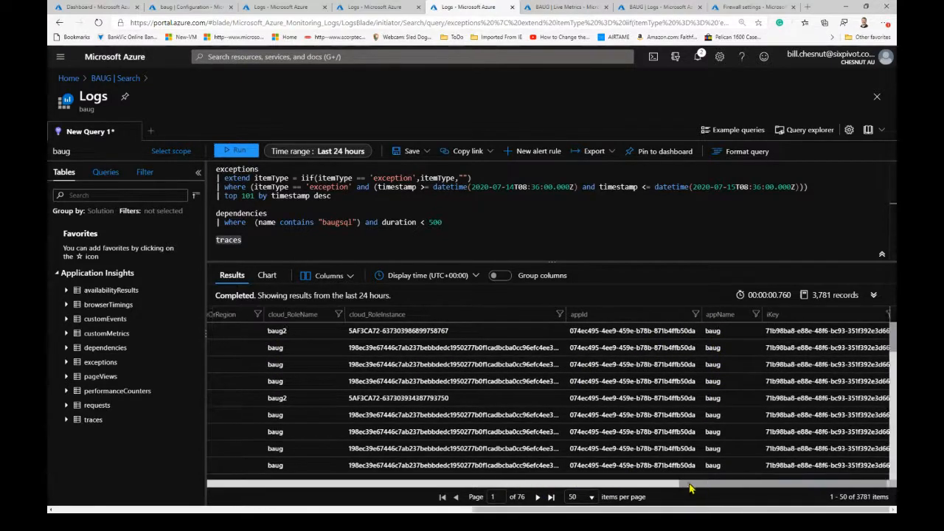
left_click_drag(498, 483, 333, 484)
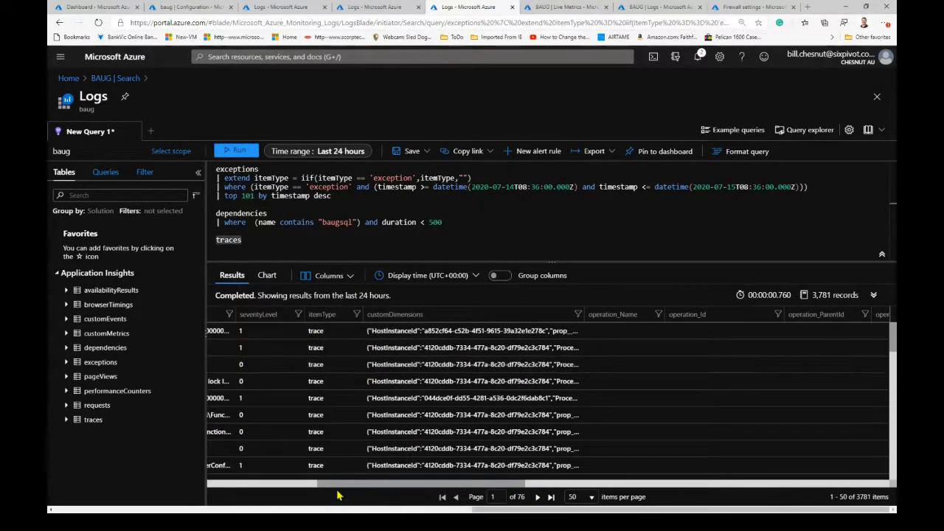
left_click_drag(331, 484, 205, 485)
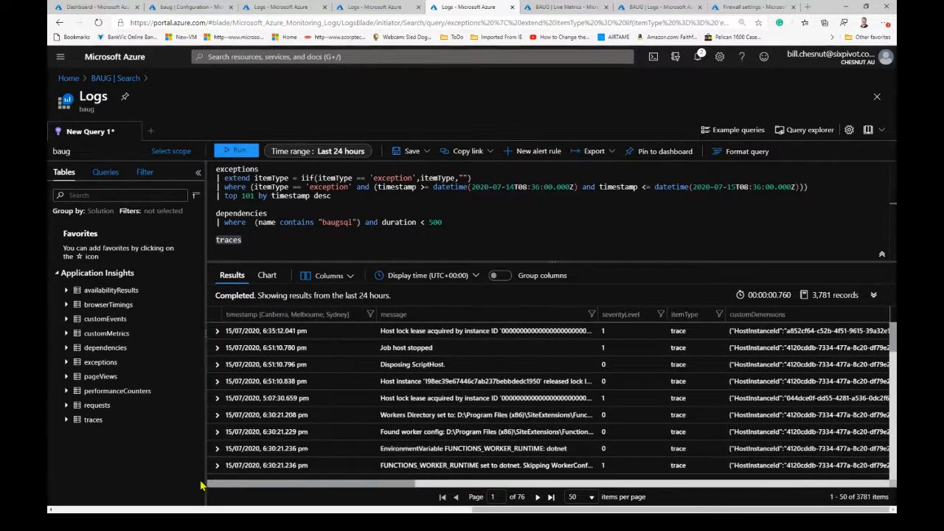
- Expand the first trace record and its customDimensions, examine the LogLevel and cloud_RoleName values, and collapse the record again
left_click(216, 331)
left_click(235, 418)
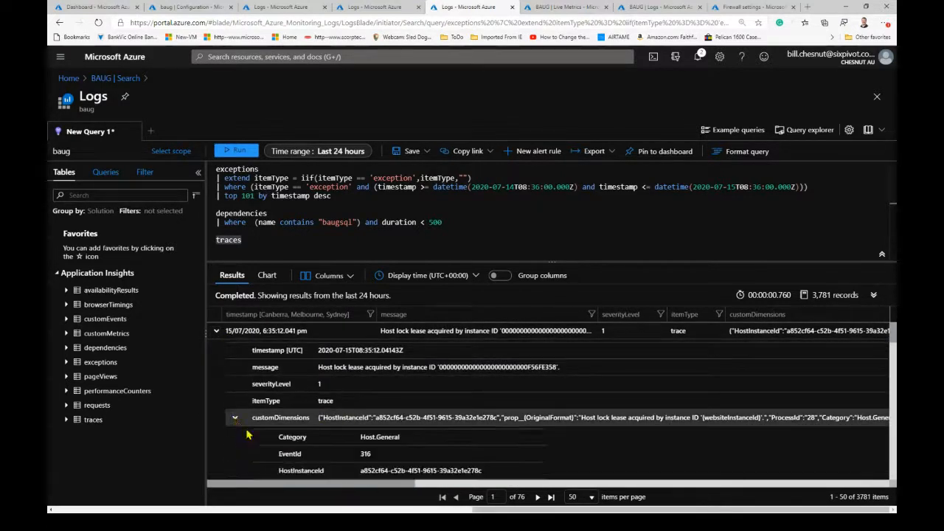
scroll(526, 457, "down", 3)
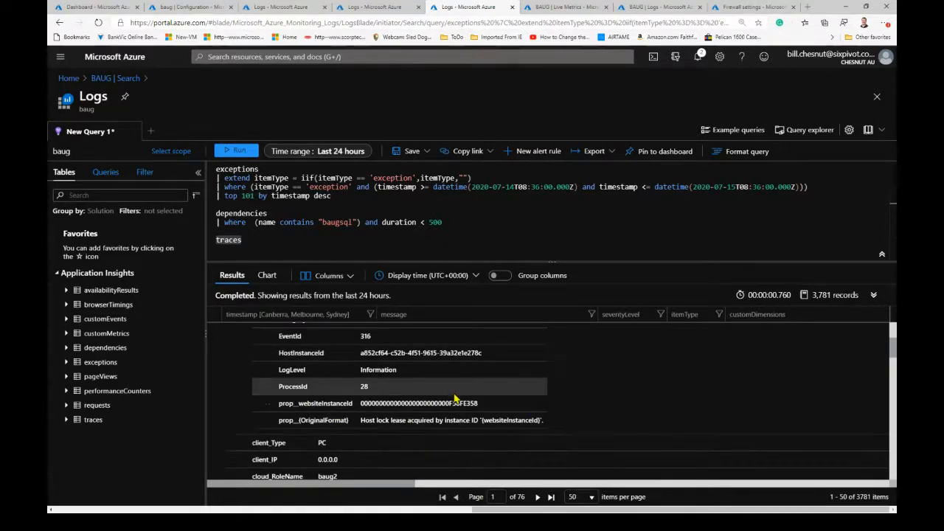
scroll(466, 434, "down", 2)
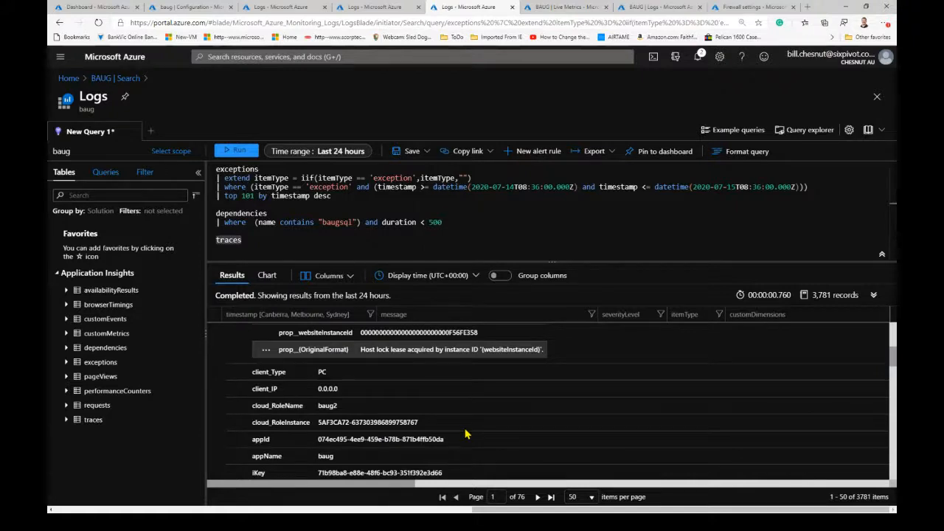
scroll(466, 433, "up", 2)
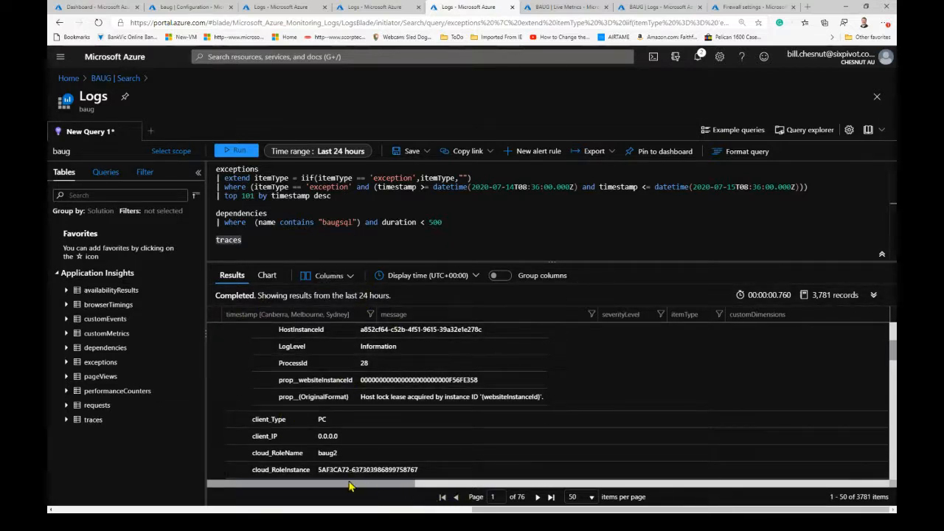
scroll(255, 435, "up", 2)
left_click(235, 392)
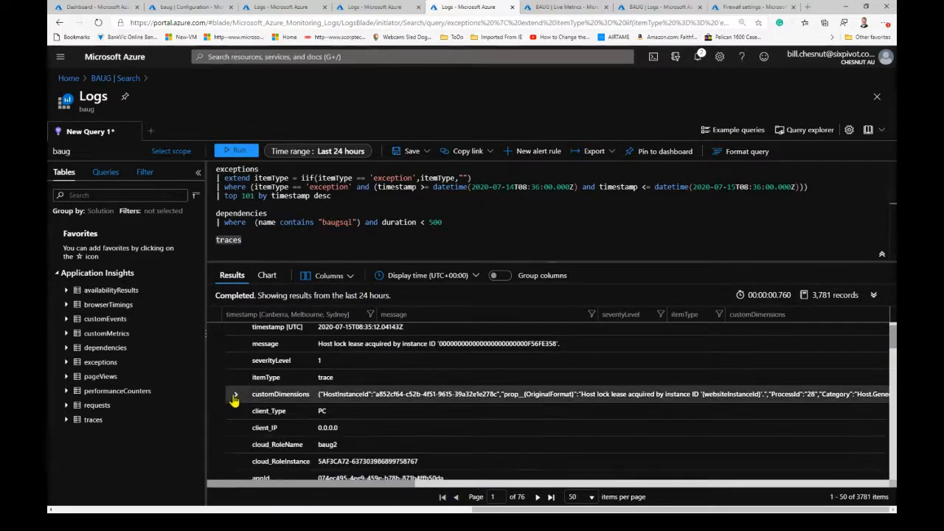
scroll(234, 400, "up", 1)
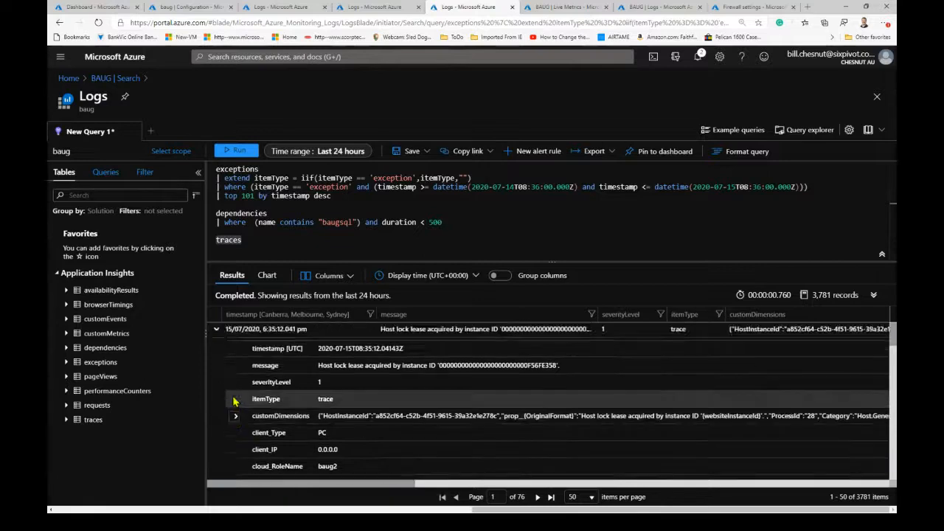
left_click(217, 330)
- Expand the "Header Accept-Encoding" trace record and its customDimensions, examine the LogLevel and prop__key values, and collapse the record again
scroll(488, 443, "down", 3)
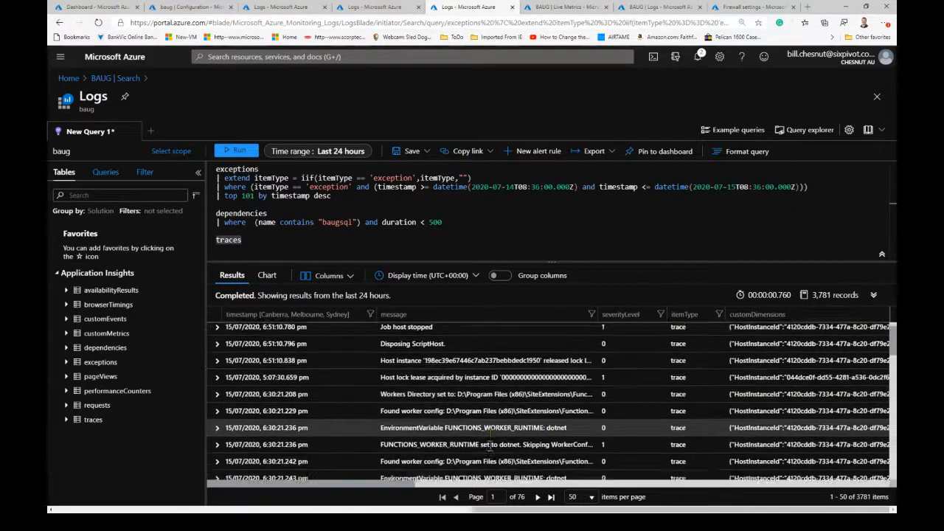
scroll(489, 443, "down", 5)
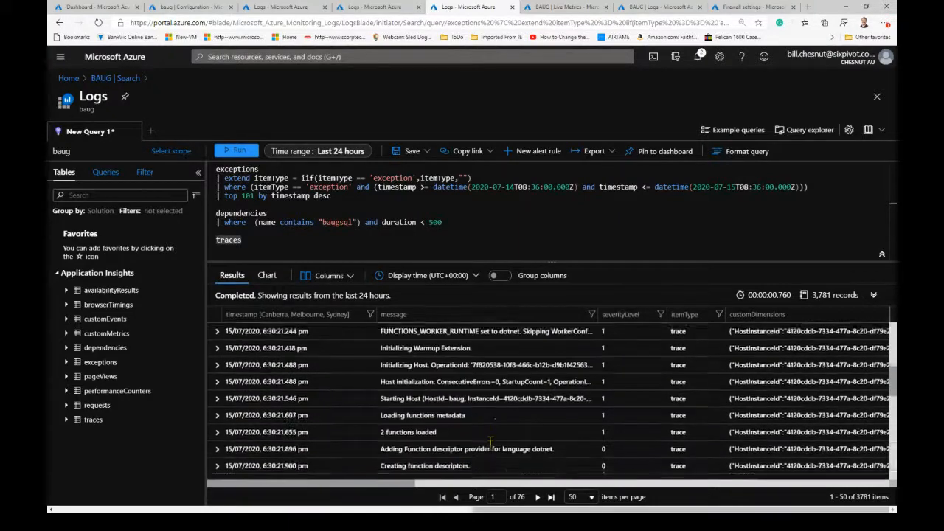
scroll(489, 445, "down", 3)
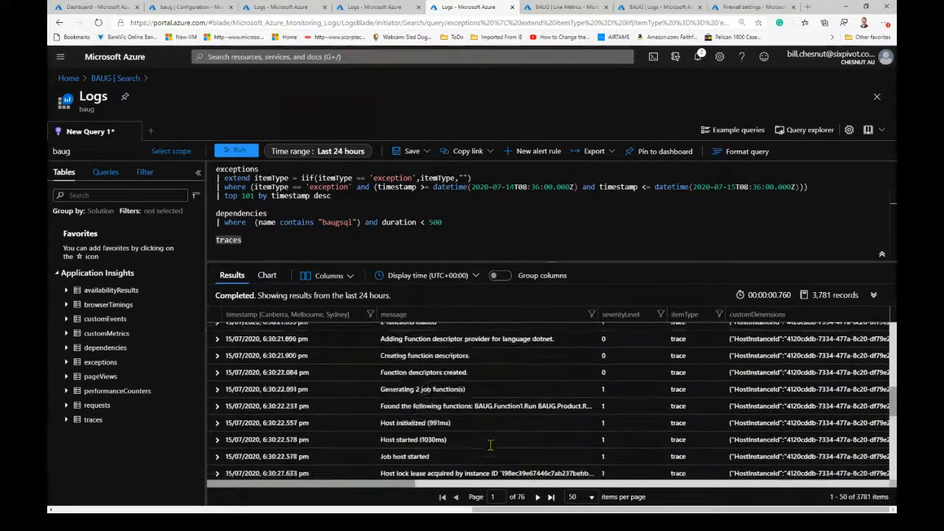
scroll(490, 445, "down", 5)
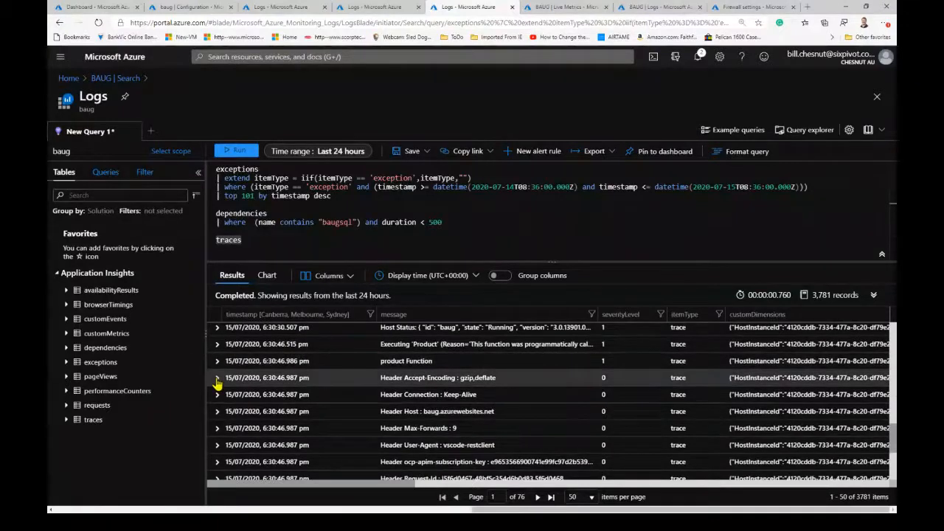
left_click(216, 378)
scroll(261, 417, "down", 2)
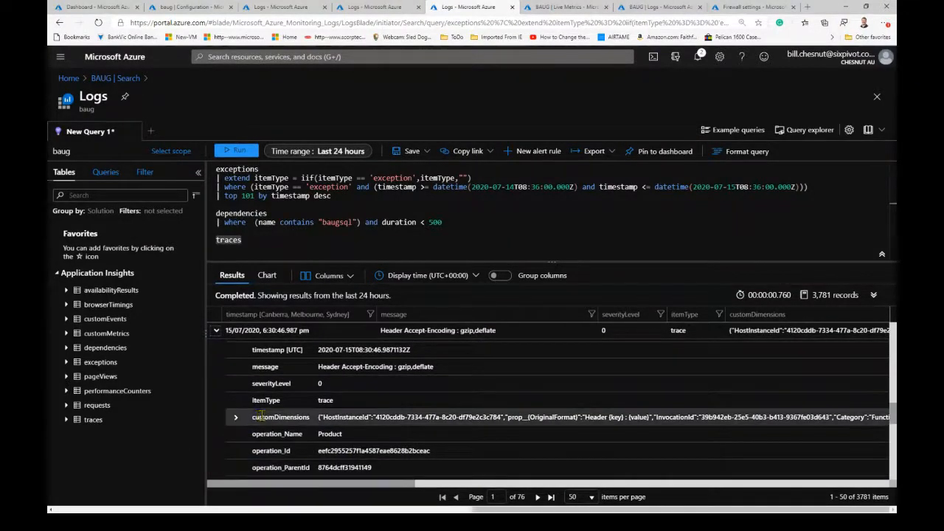
left_click(235, 420)
scroll(432, 466, "down", 3)
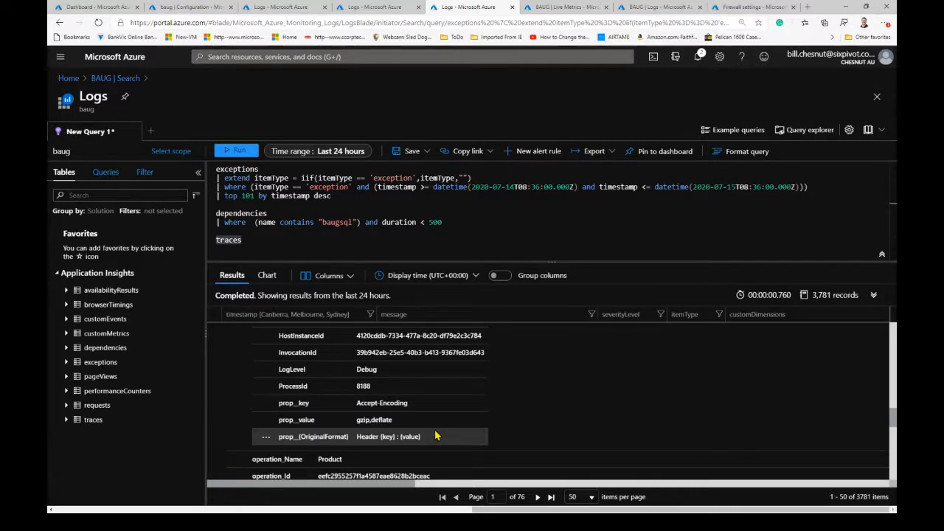
scroll(435, 435, "up", 2)
left_click(236, 347)
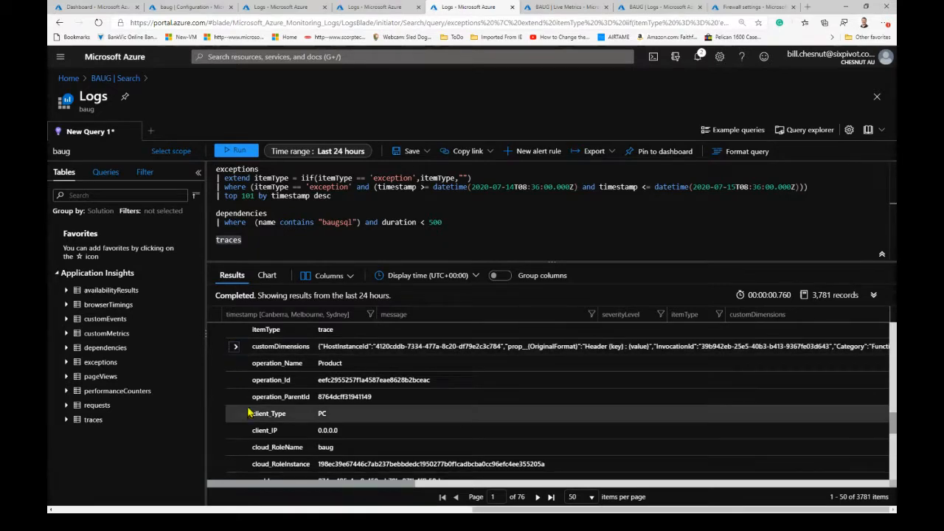
scroll(249, 413, "up", 5)
left_click(216, 377)
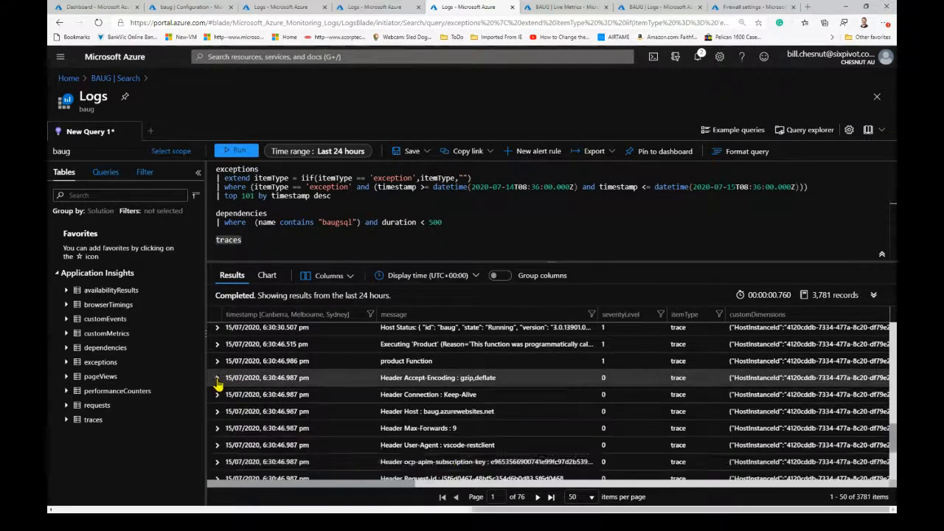
- Look through the messages of the request header traces logged for the Product function call
scroll(516, 457, "down", 2)
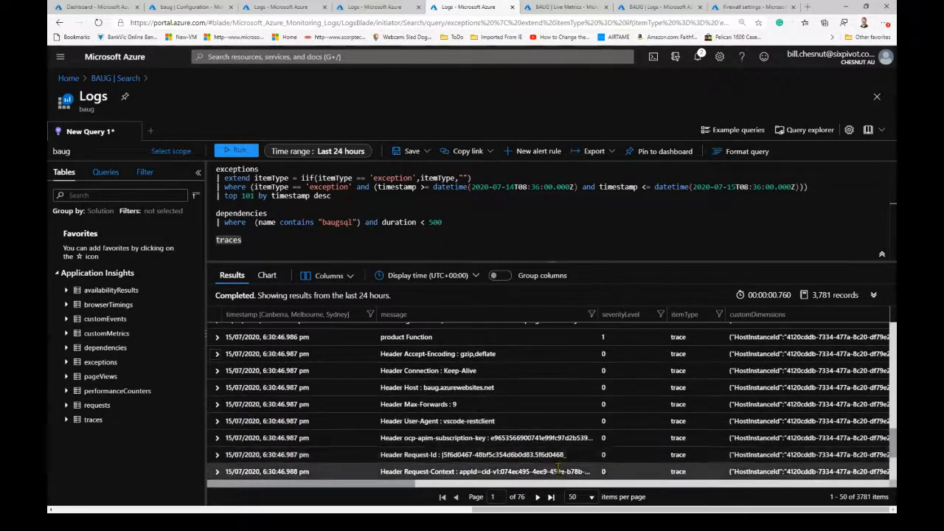
scroll(524, 461, "down", 1)
scroll(518, 457, "down", 3)
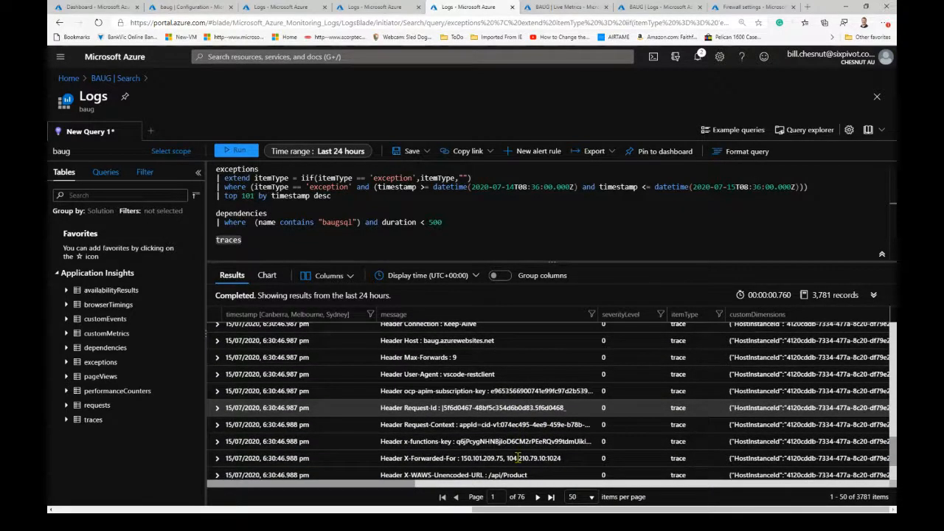
scroll(517, 457, "down", 1)
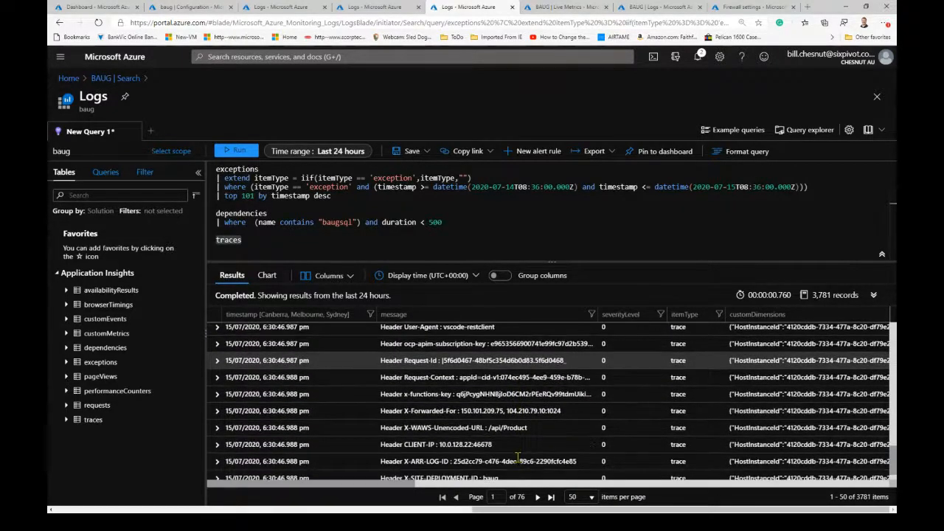
scroll(518, 457, "down", 1)
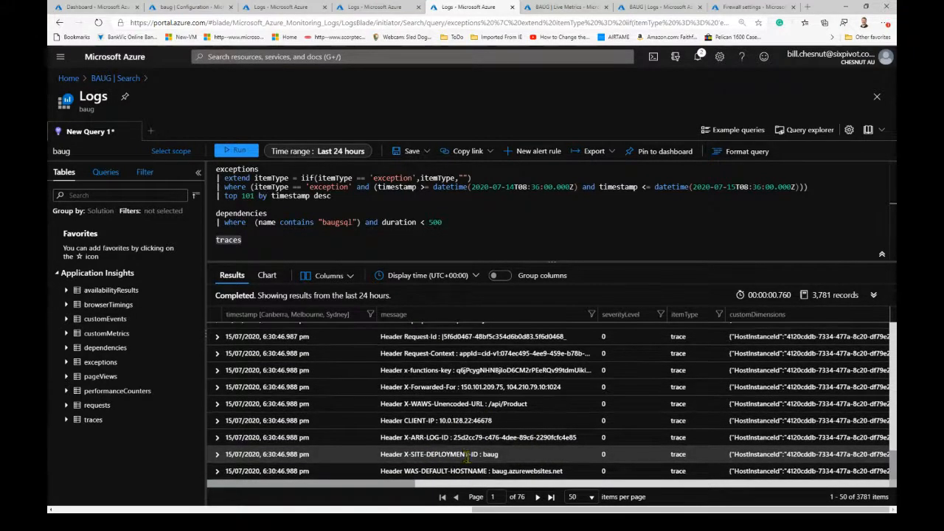
scroll(455, 470, "up", 3)
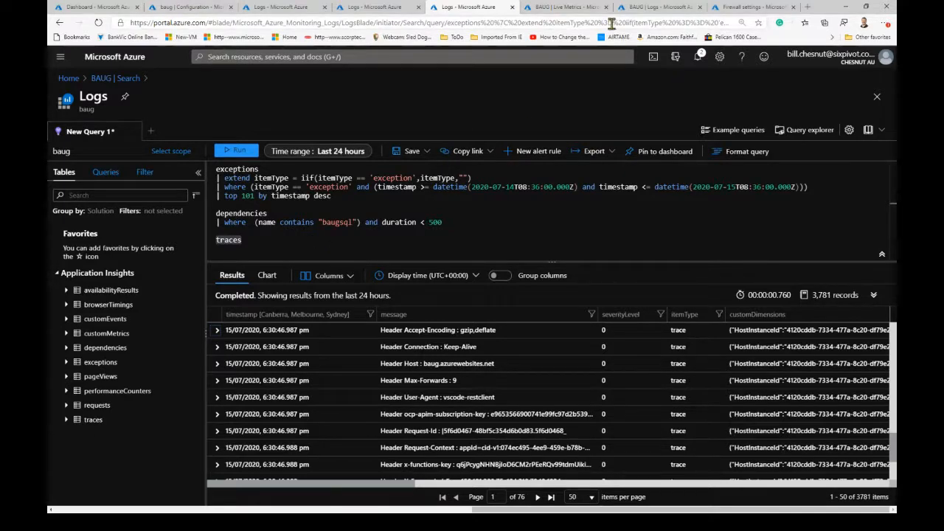
- In the BAUG workspace logs, change the scope to only the baug API Management service and look over its sample queries
left_click(649, 7)
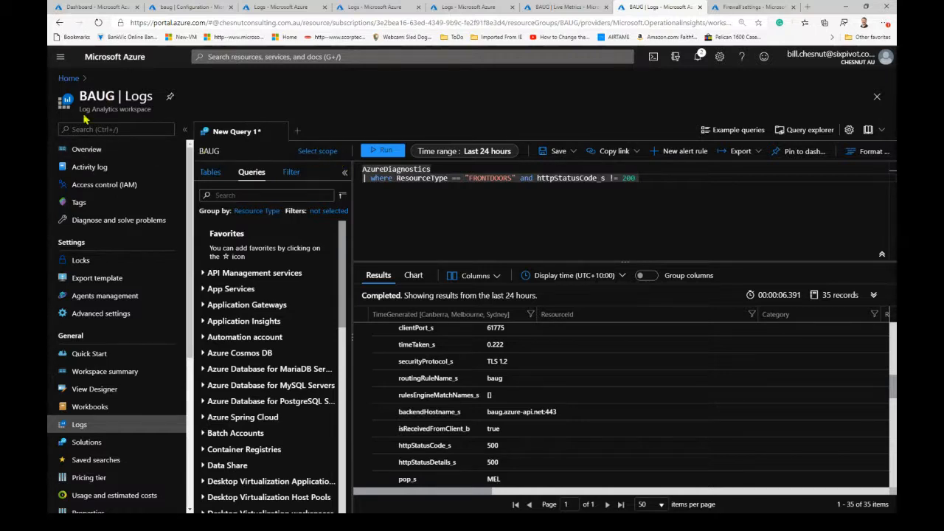
left_click(317, 151)
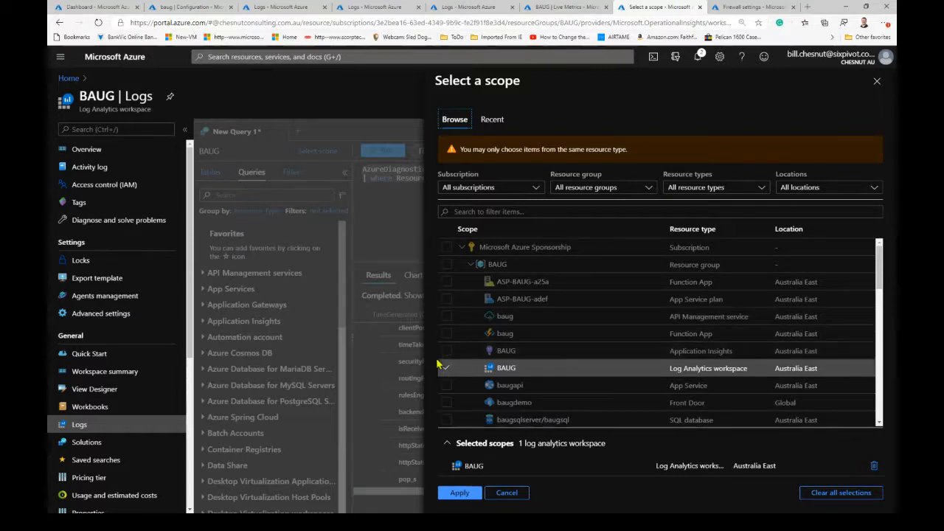
left_click(447, 368)
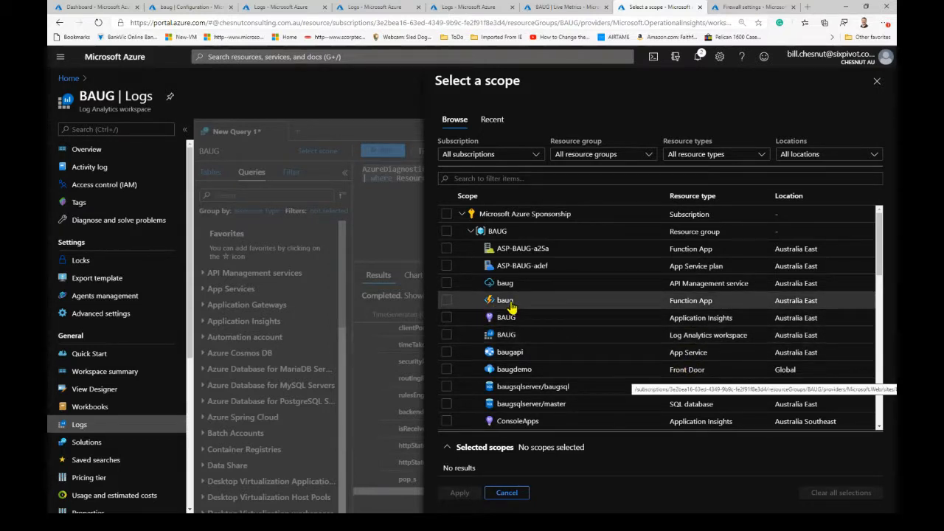
left_click(445, 286)
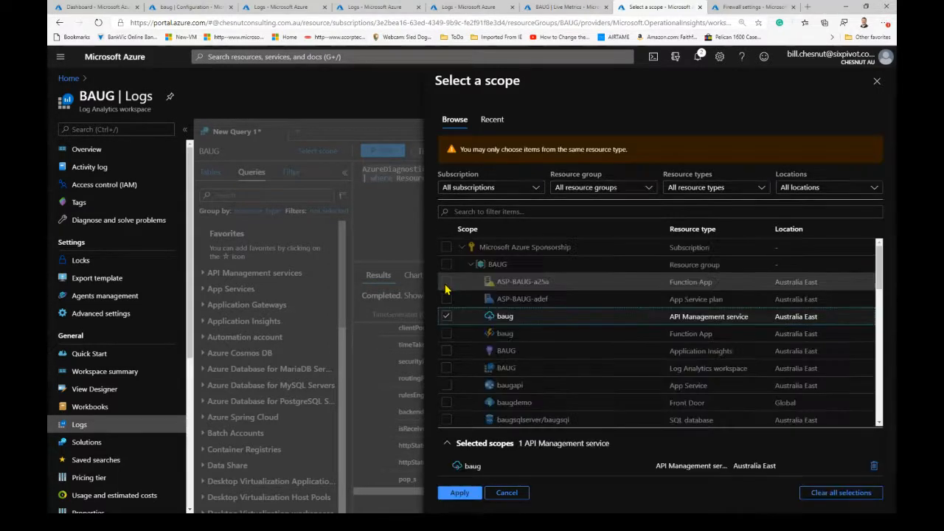
left_click(459, 494)
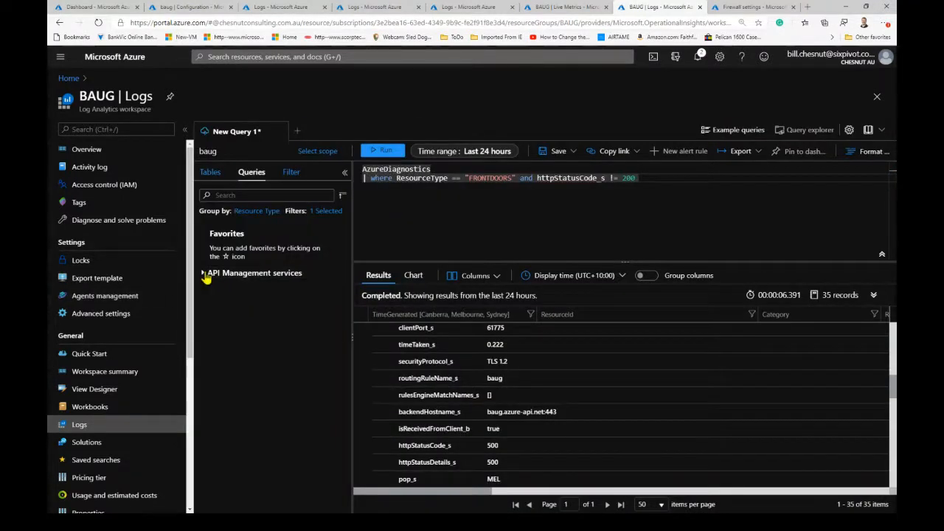
left_click(200, 273)
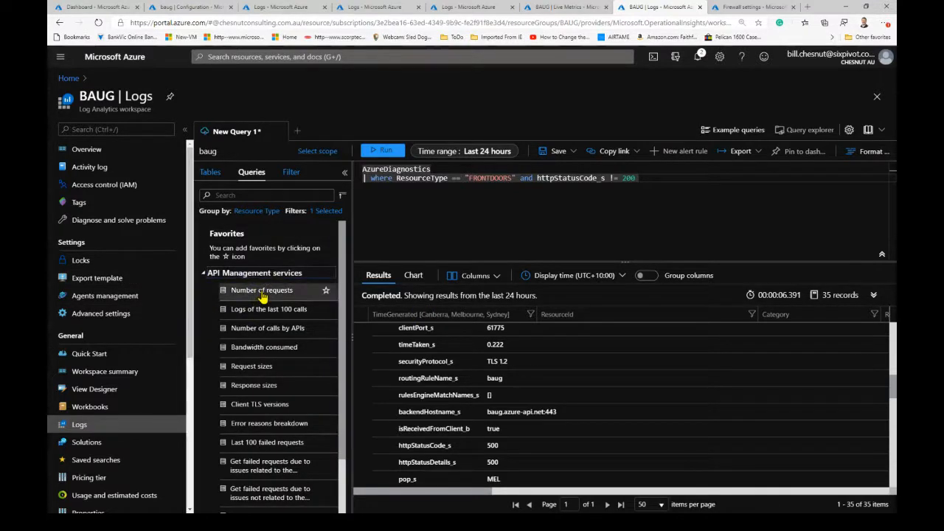
left_click(204, 273)
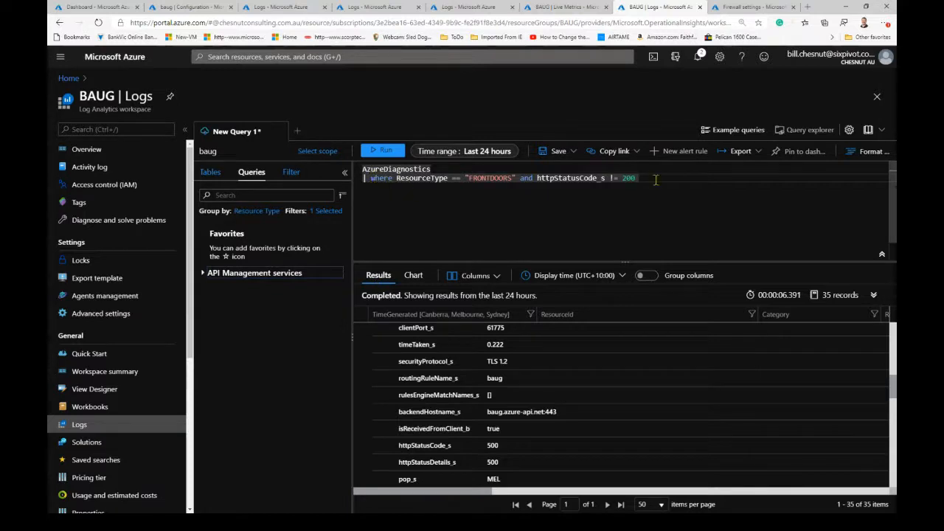
- Run only the AzureDiagnostics line of the query, without the FRONTDOORS and status code filter
left_click_drag(654, 180, 369, 195)
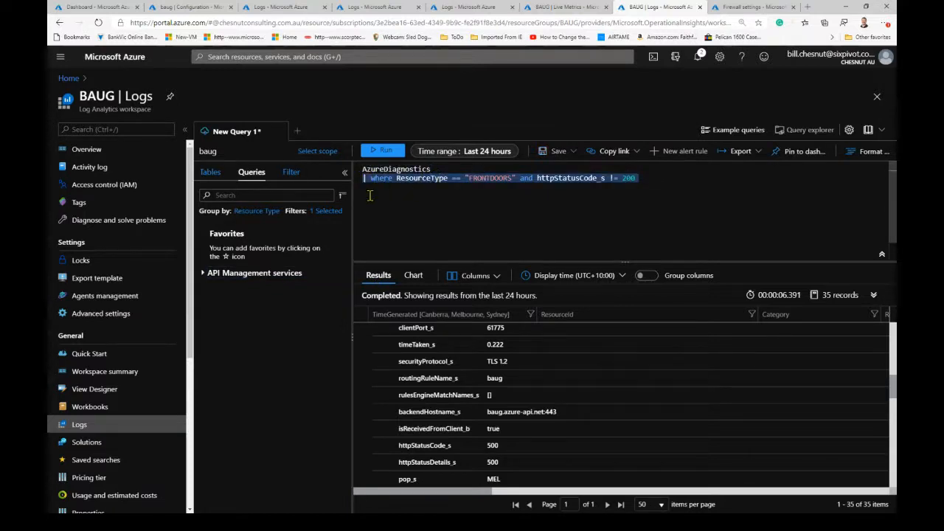
double_click(394, 170)
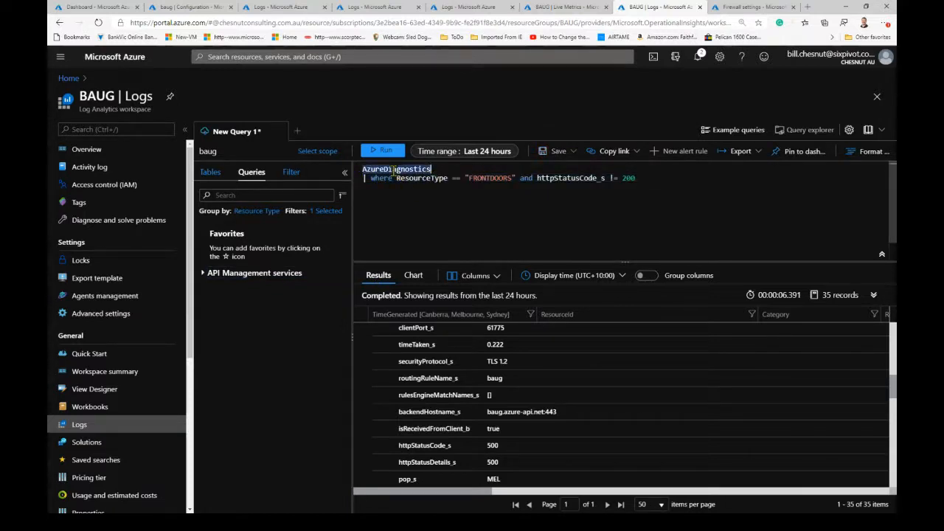
left_click(385, 152)
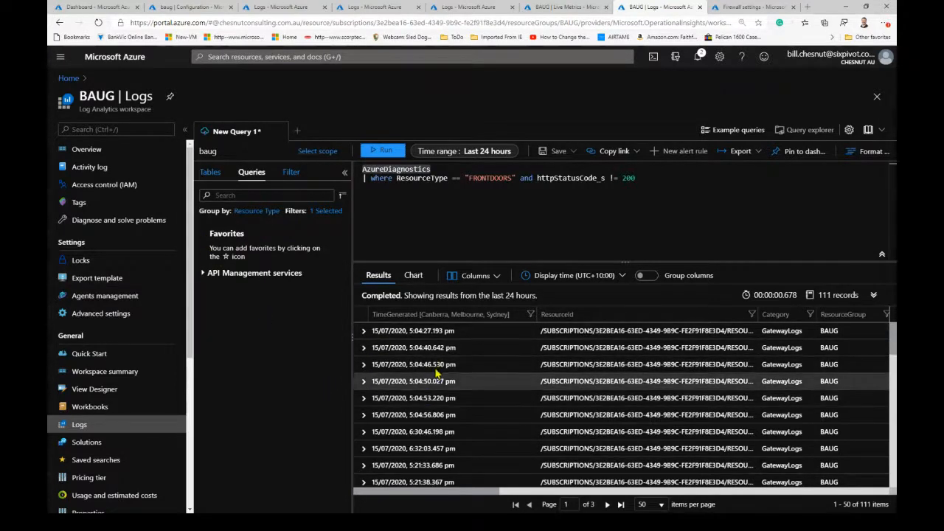
- Expand the first GatewayLogs record and examine its operation, duration, caller IP address, request URL and response code fields
left_click(363, 332)
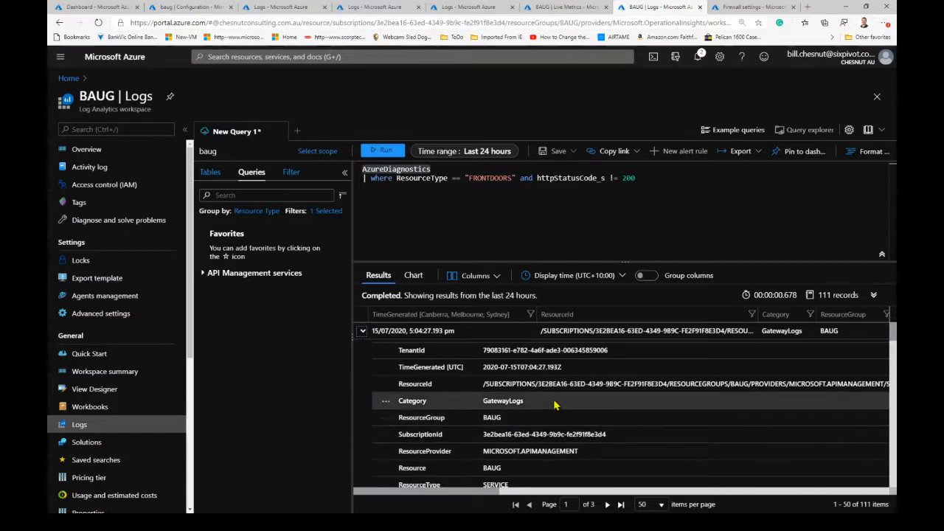
scroll(554, 404, "down", 1)
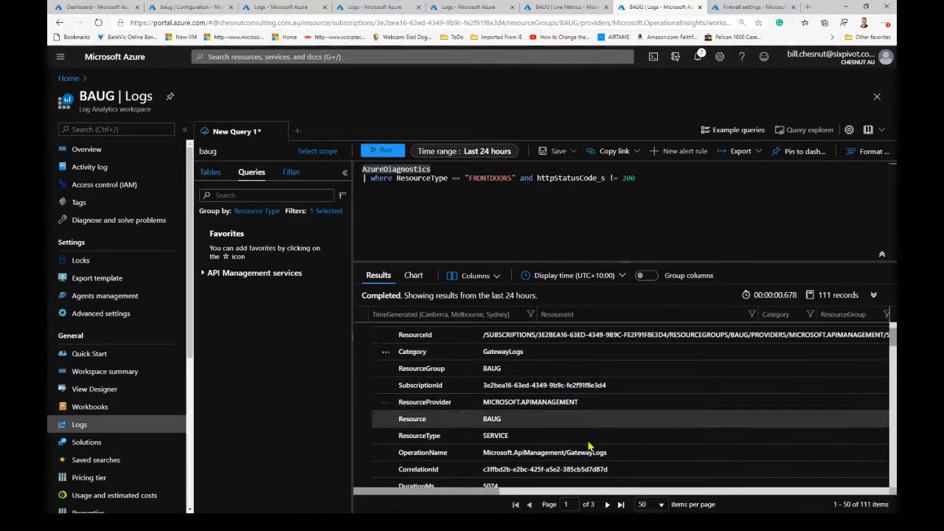
scroll(588, 447, "down", 2)
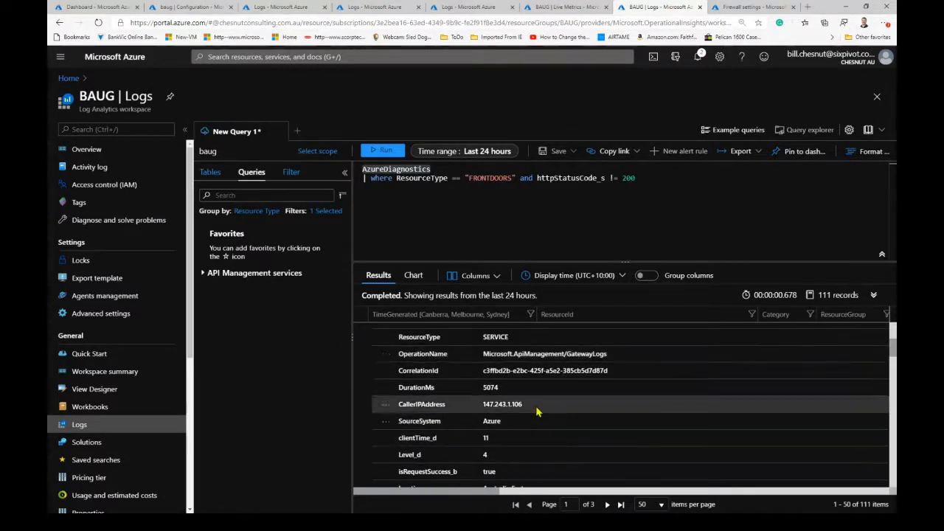
scroll(587, 434, "down", 1)
scroll(588, 434, "down", 2)
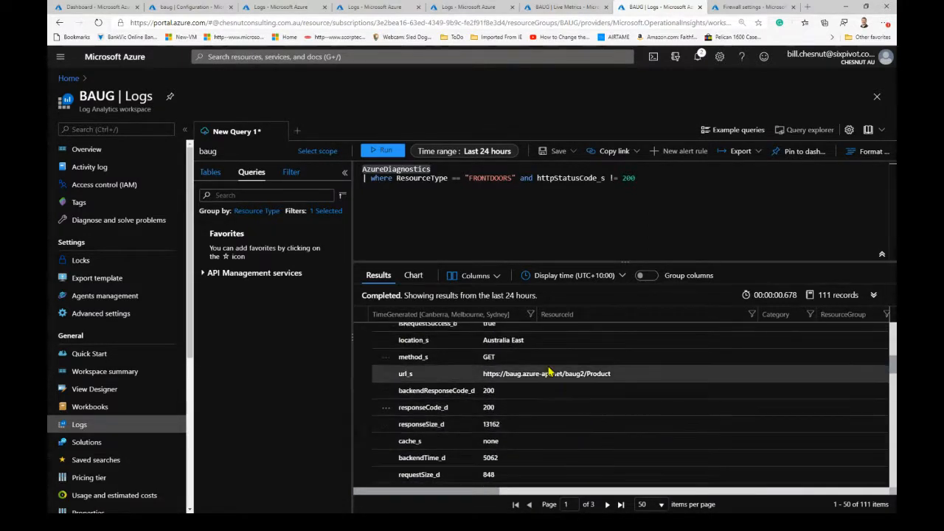
scroll(594, 435, "up", 2)
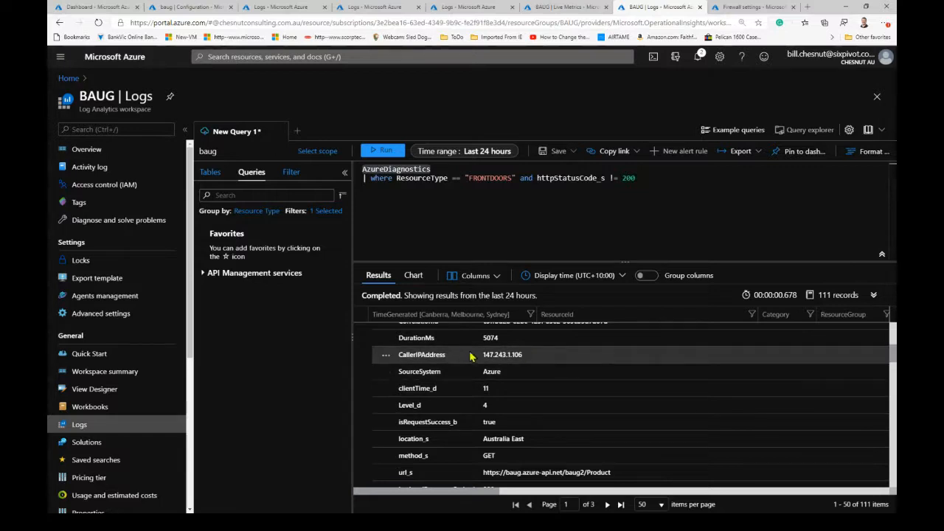
scroll(560, 362, "down", 2)
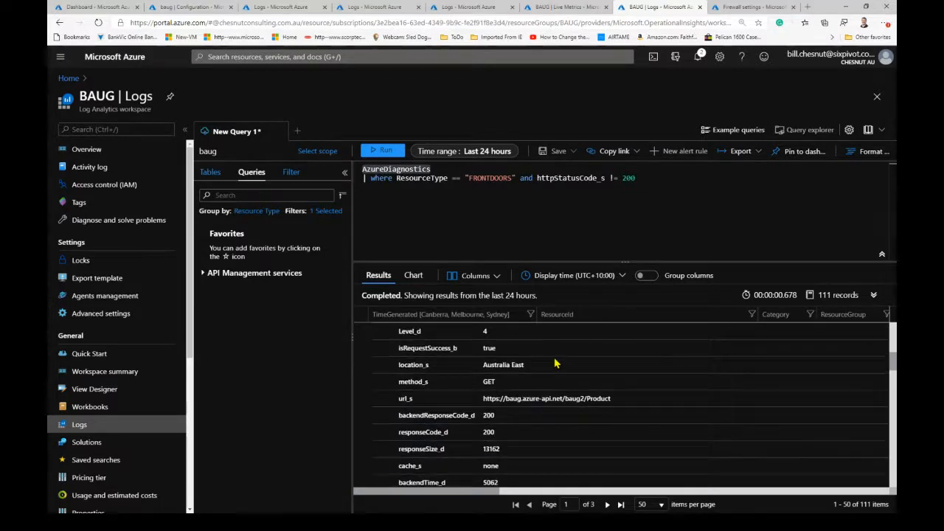
- Examine the same record's API, subscription and backend fields, including backendTime_d, backendId_s and backendUrl_s, and return to the caller details
scroll(556, 362, "down", 8)
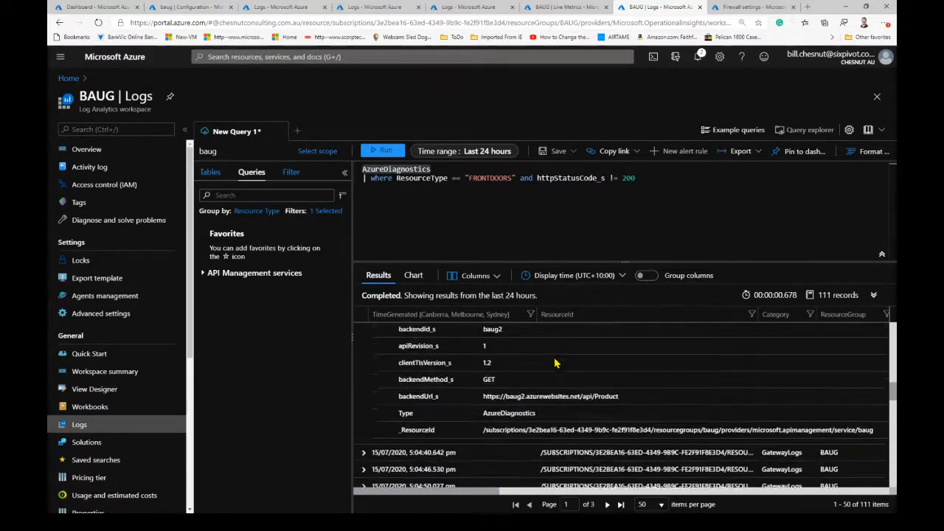
scroll(556, 363, "down", 3)
scroll(556, 362, "up", 8)
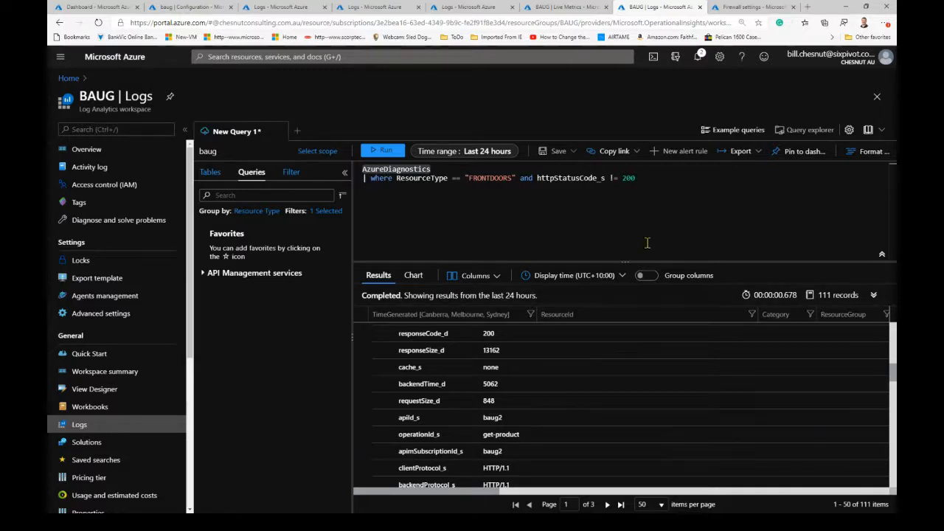
scroll(581, 402, "down", 3)
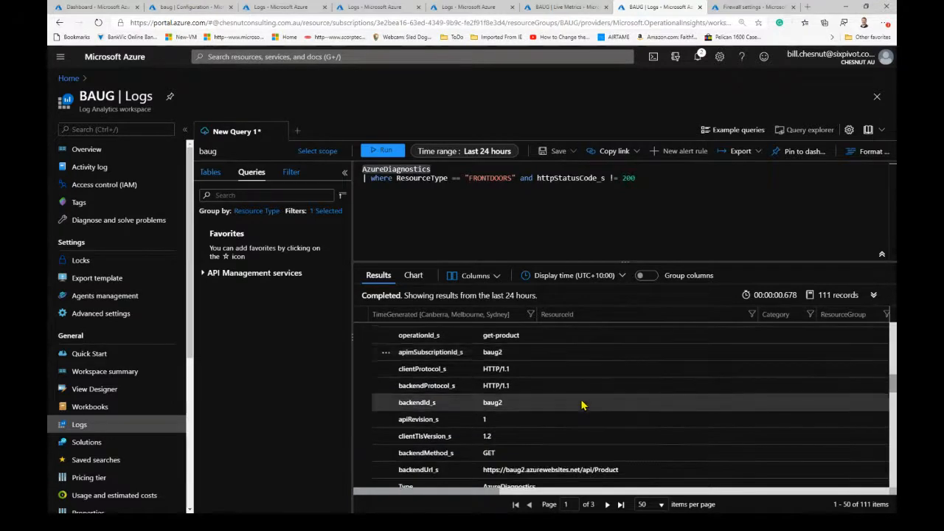
scroll(590, 404, "down", 2)
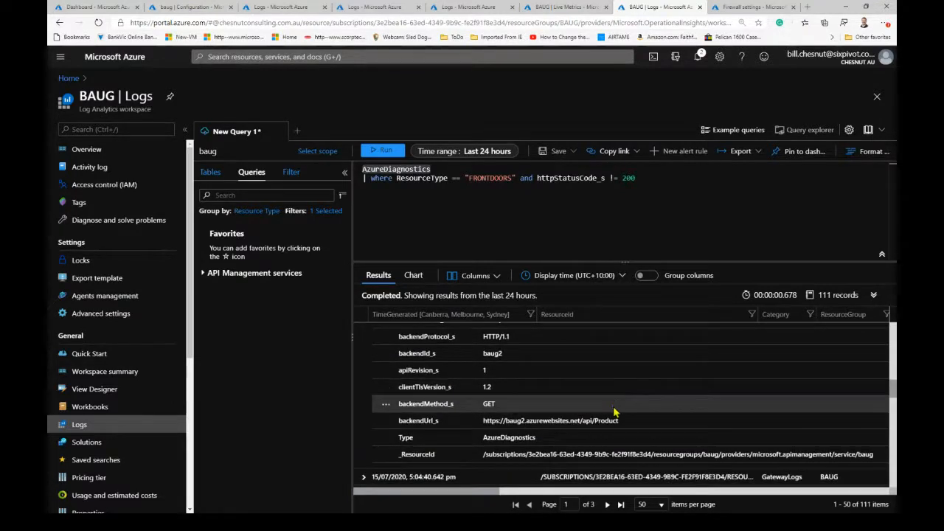
scroll(586, 431, "up", 4)
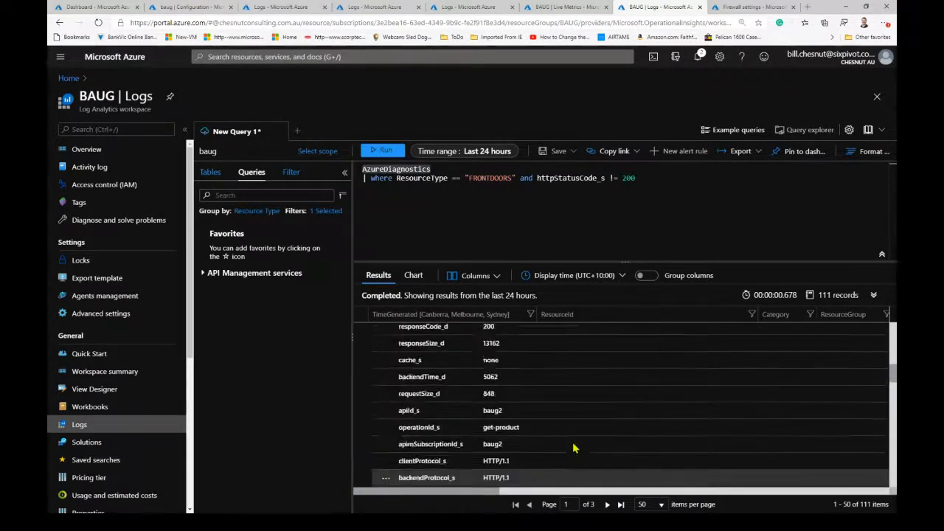
scroll(574, 447, "up", 4)
scroll(574, 447, "up", 1)
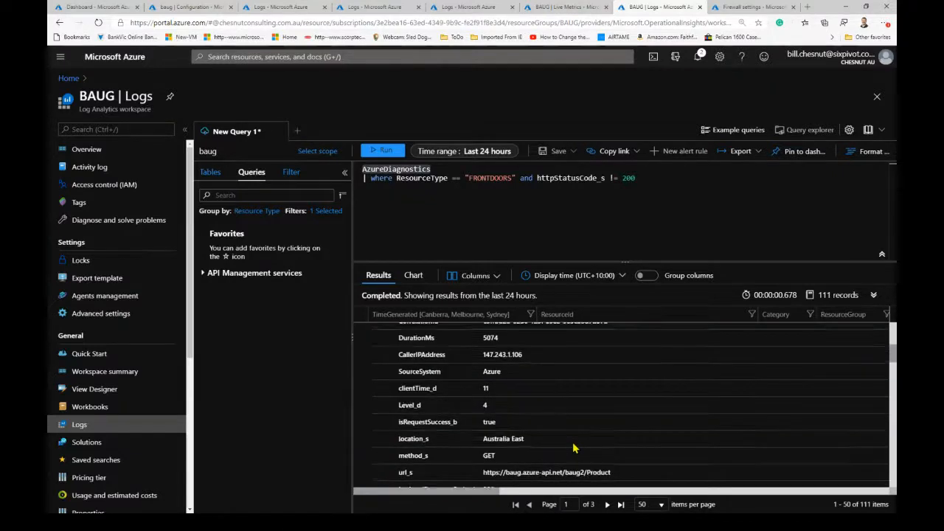
- Switch to Visual Studio, look over the Product function code and check the NuGet packages installed in the BAUG project
scroll(575, 447, "down", 1)
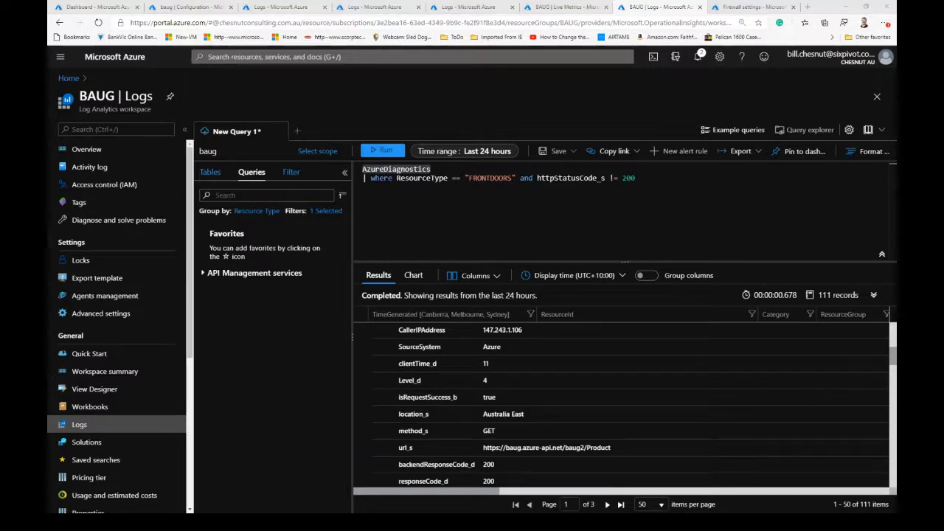
key("alt+Tab")
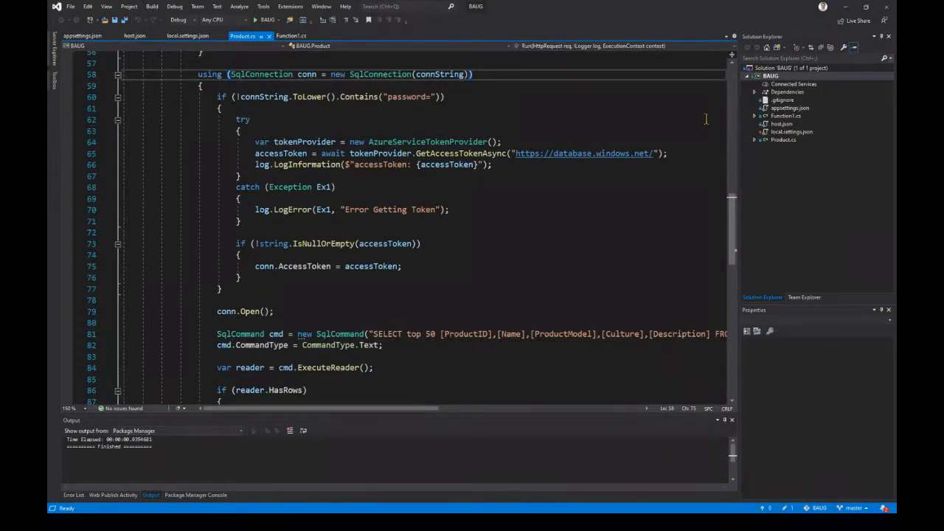
scroll(481, 202, "up", 13)
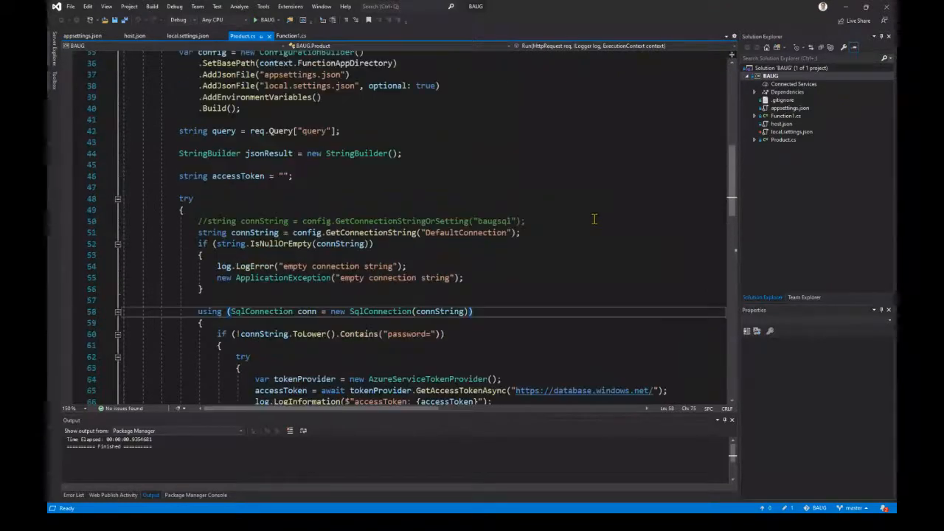
scroll(559, 186, "down", 1)
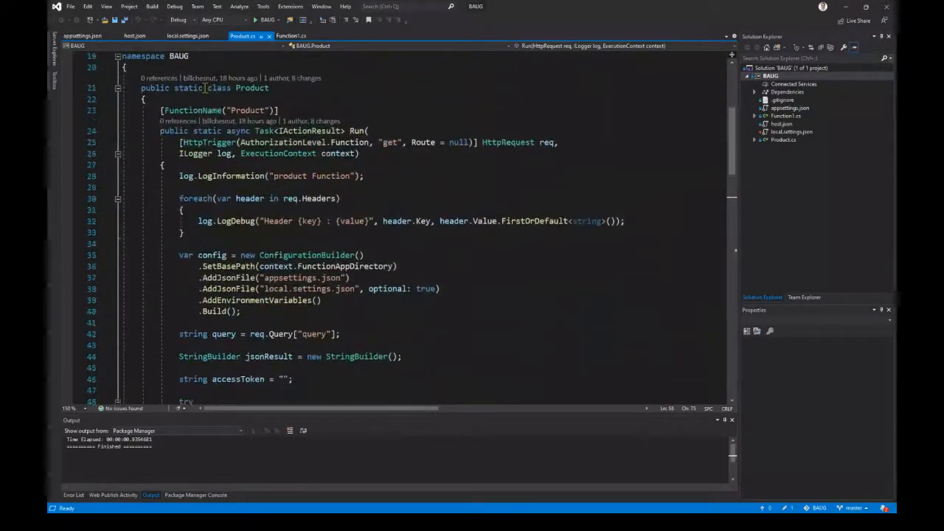
right_click(770, 76)
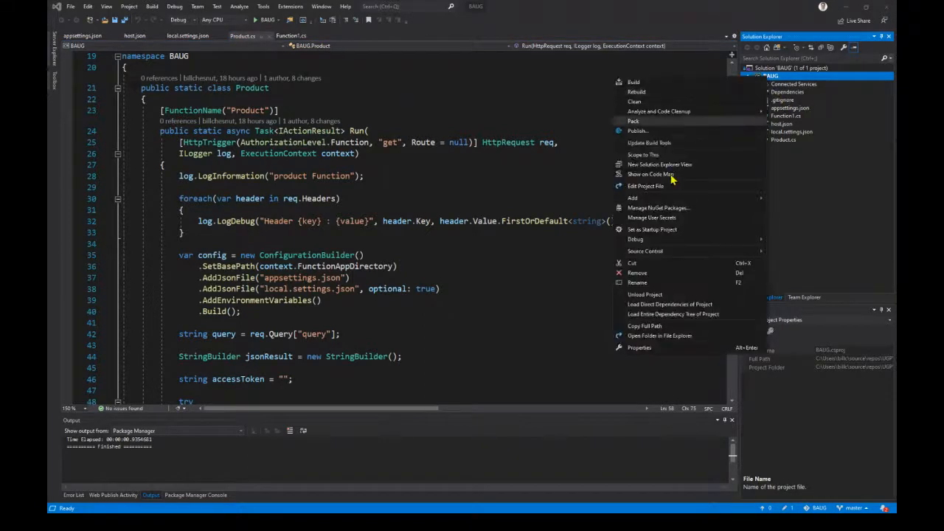
left_click(648, 208)
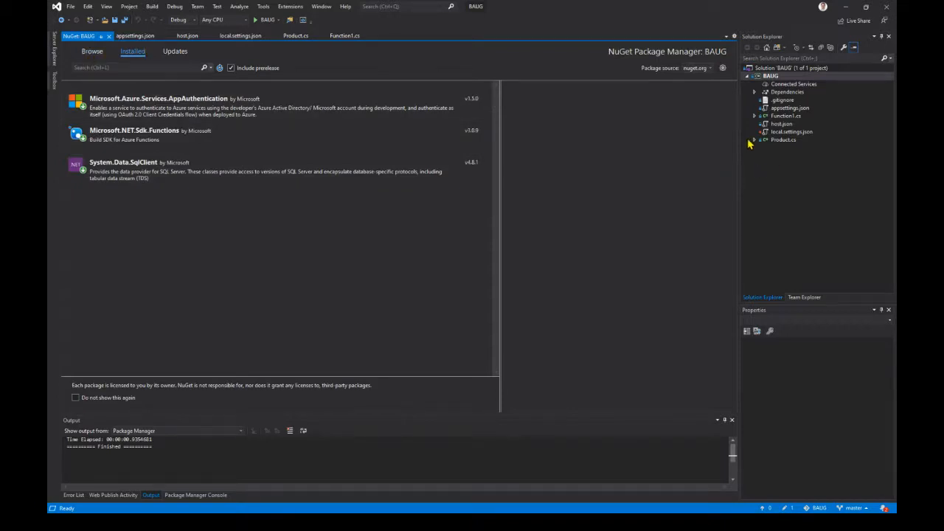
left_click(108, 37)
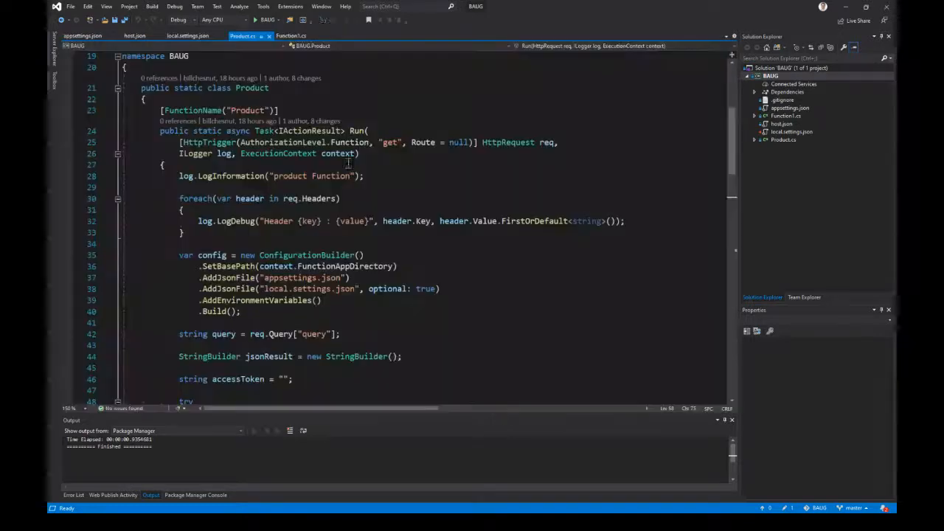
- Start adding an Azure Application Insights service dependency to the BAUG project from its connected services
left_click(796, 85)
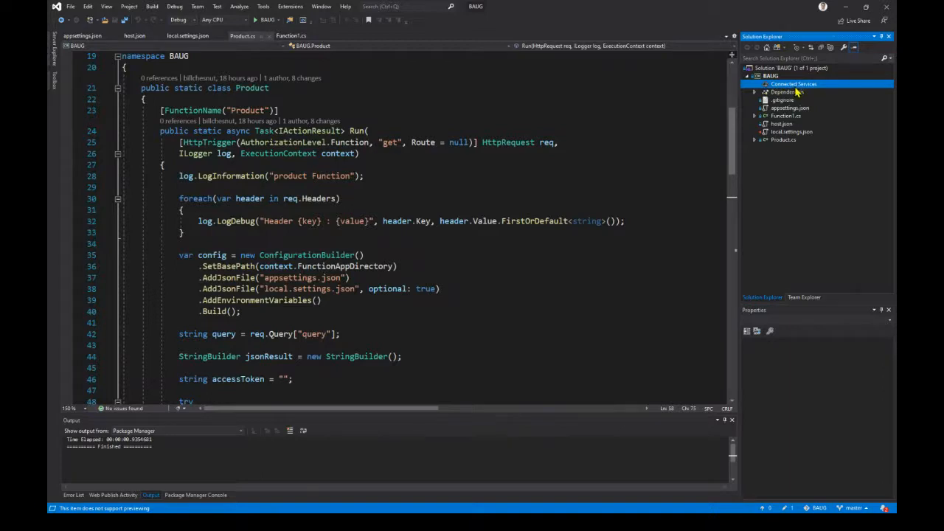
double_click(795, 84)
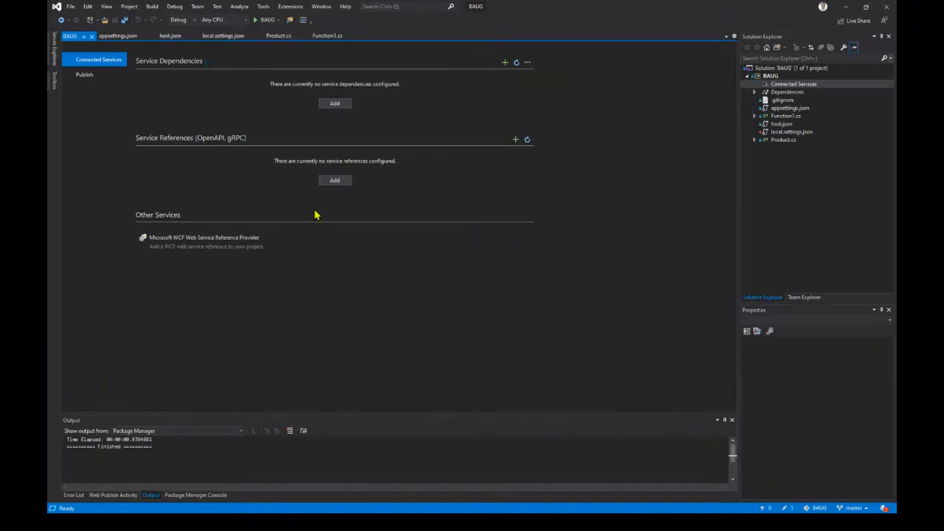
left_click(335, 104)
left_click(338, 216)
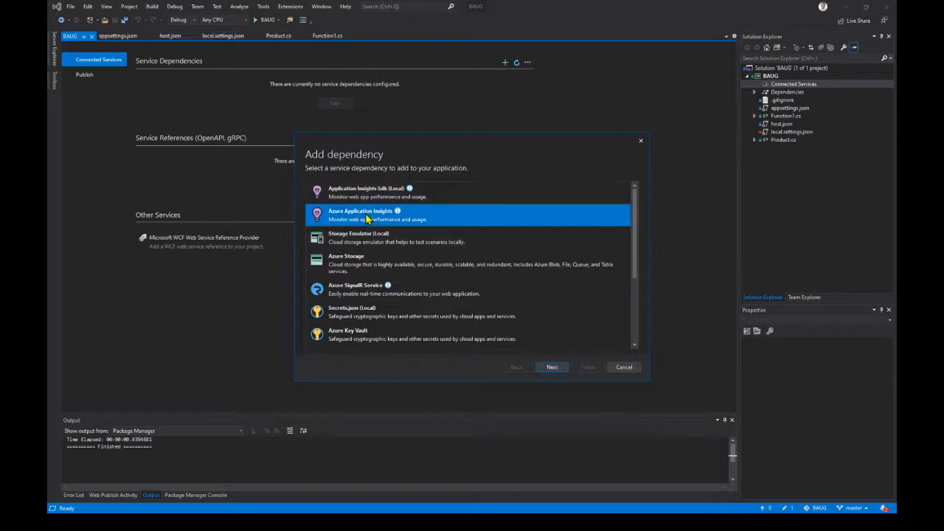
left_click(554, 369)
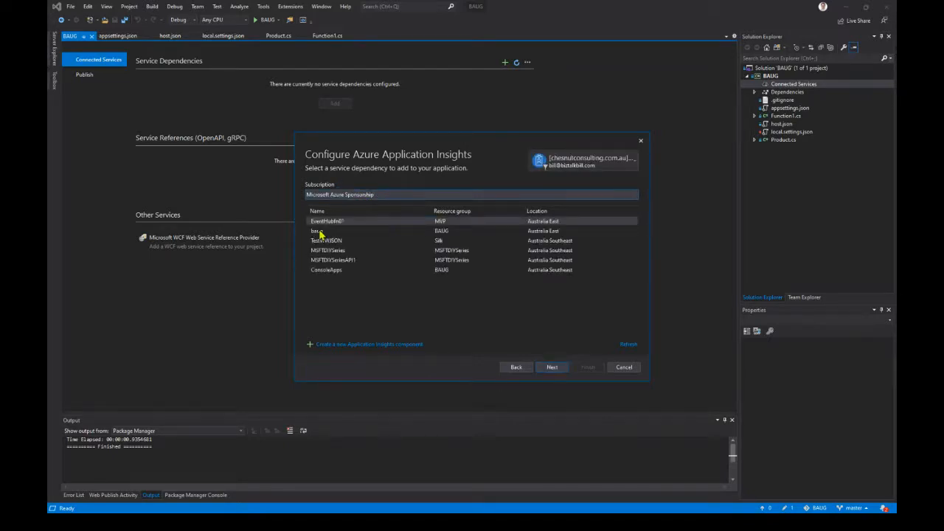
- Link the dependency to the baug Application Insights component, saving its connection value in the local user secrets file and adding the required packages
left_click(319, 231)
left_click(551, 368)
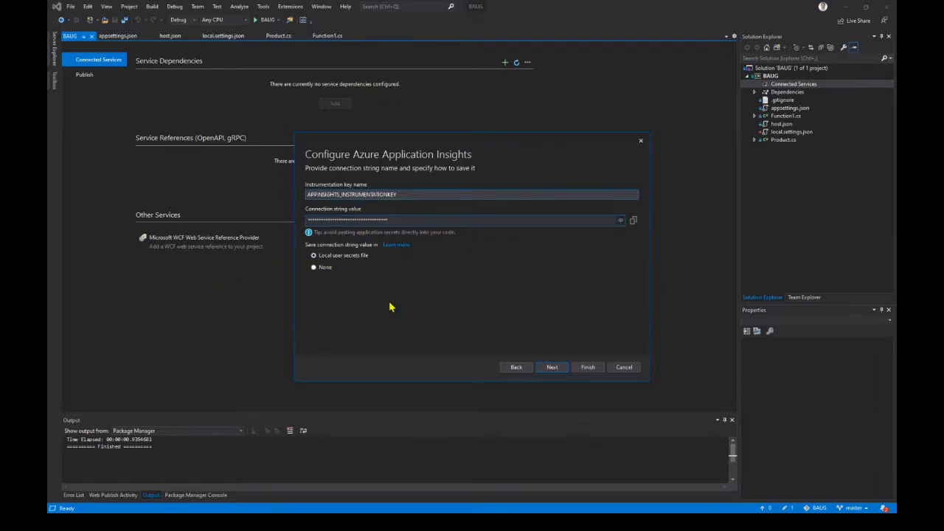
left_click(553, 367)
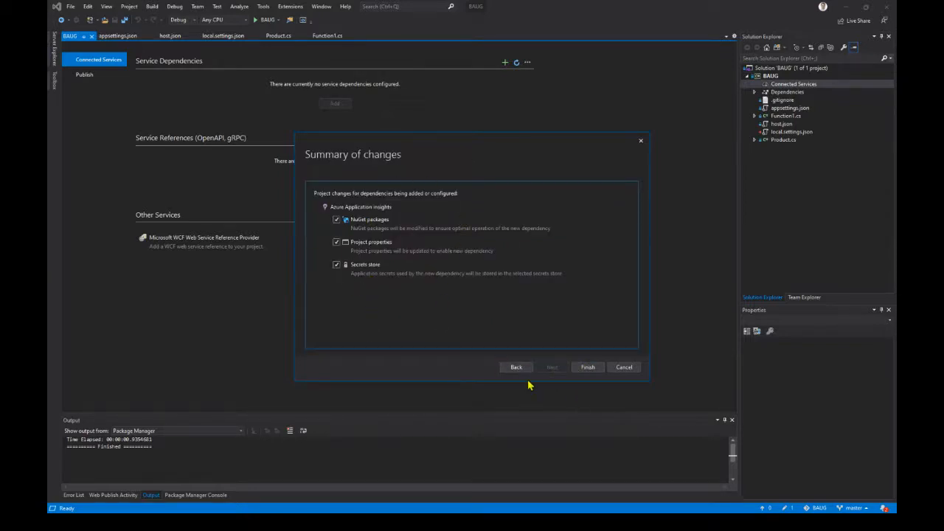
left_click(593, 370)
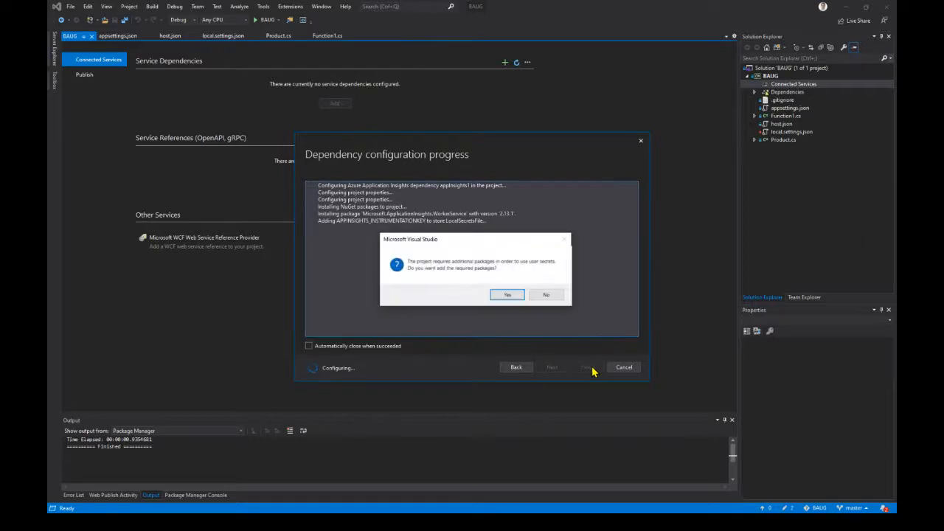
left_click(506, 295)
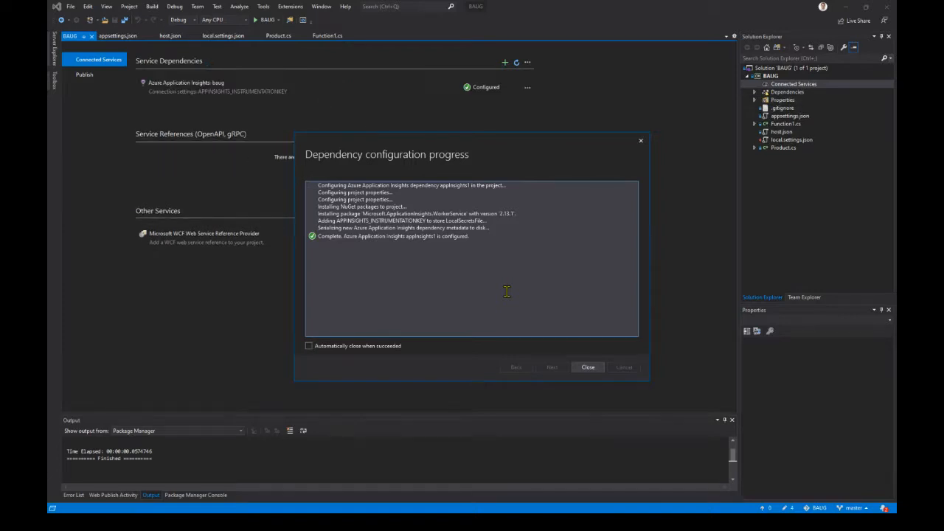
left_click(588, 368)
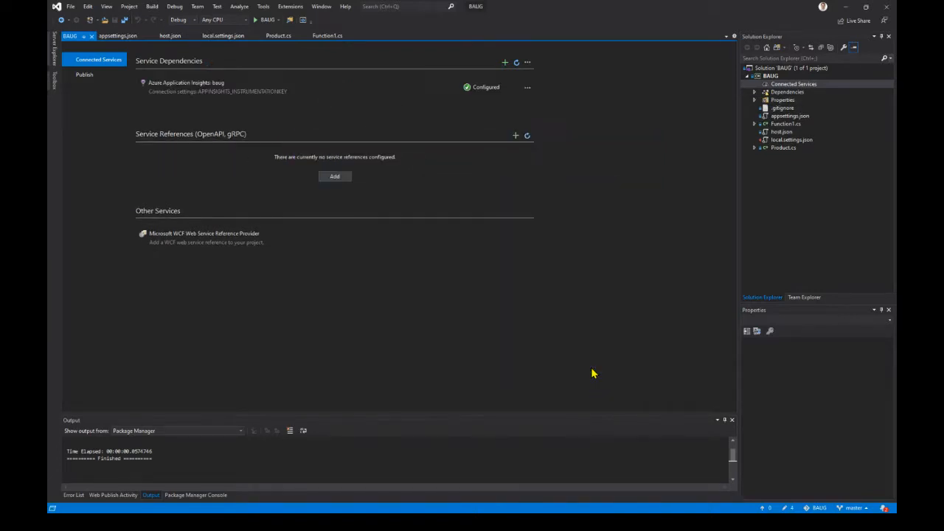
left_click(267, 20)
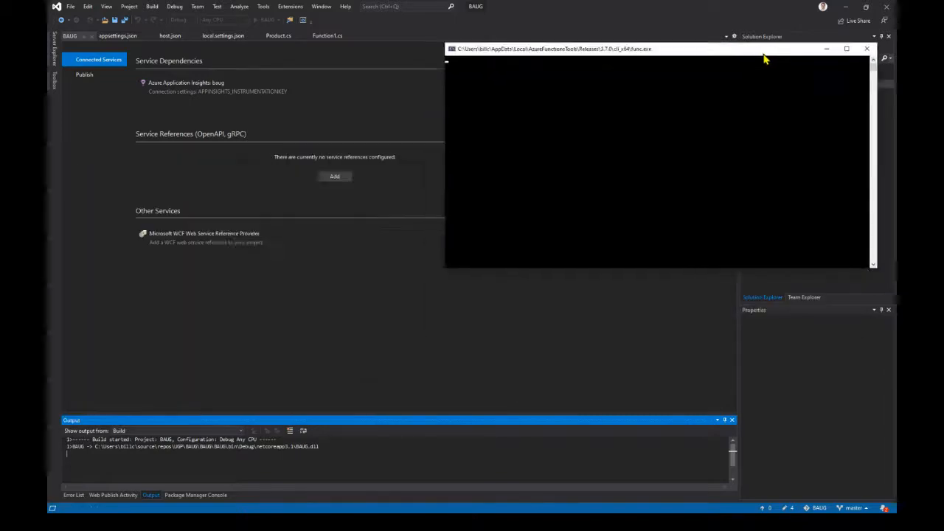
left_click_drag(765, 55, 506, 123)
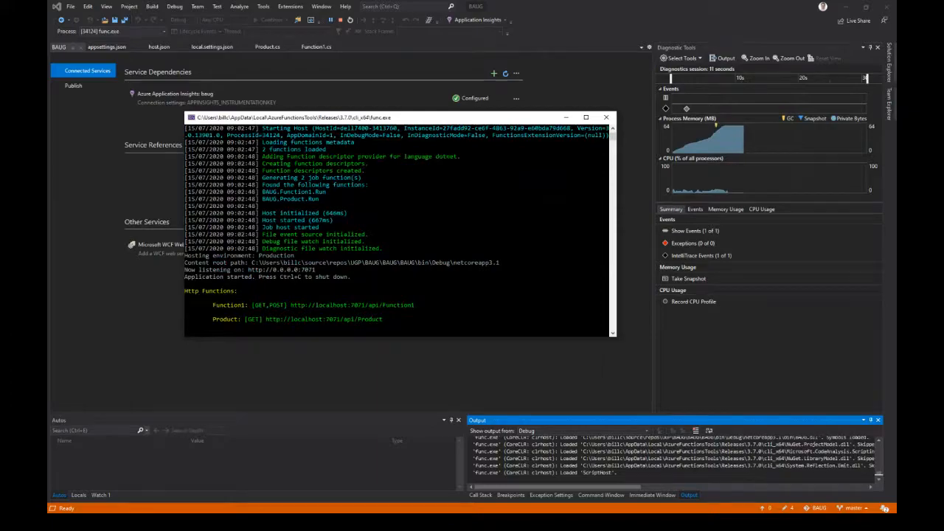
key("alt+Tab")
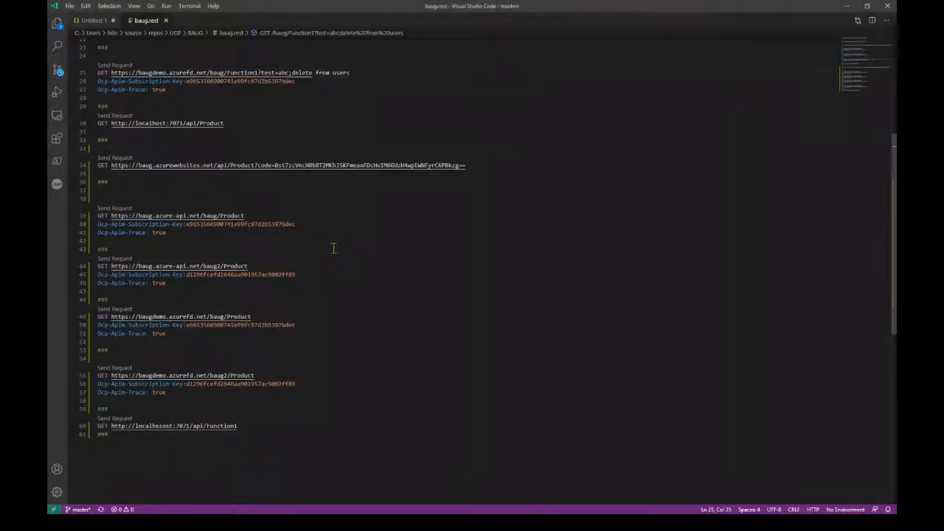
right_click(178, 124)
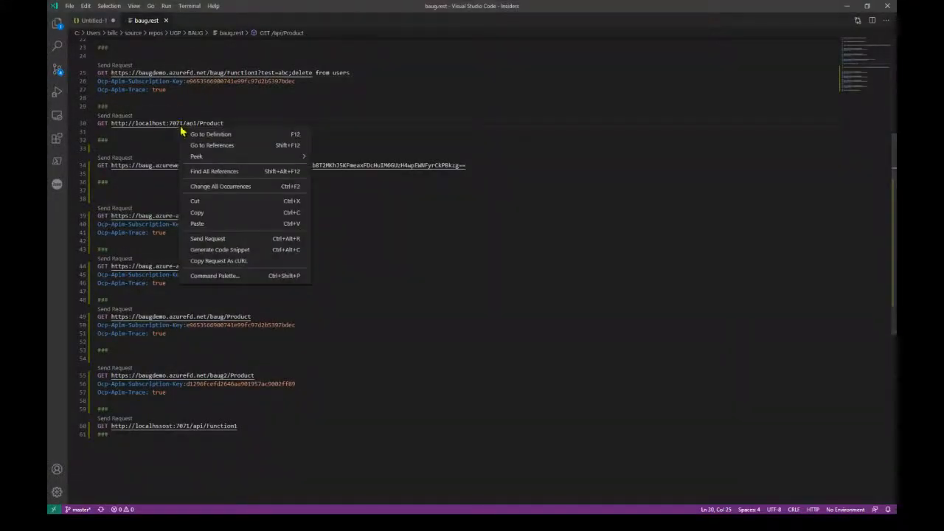
left_click(200, 237)
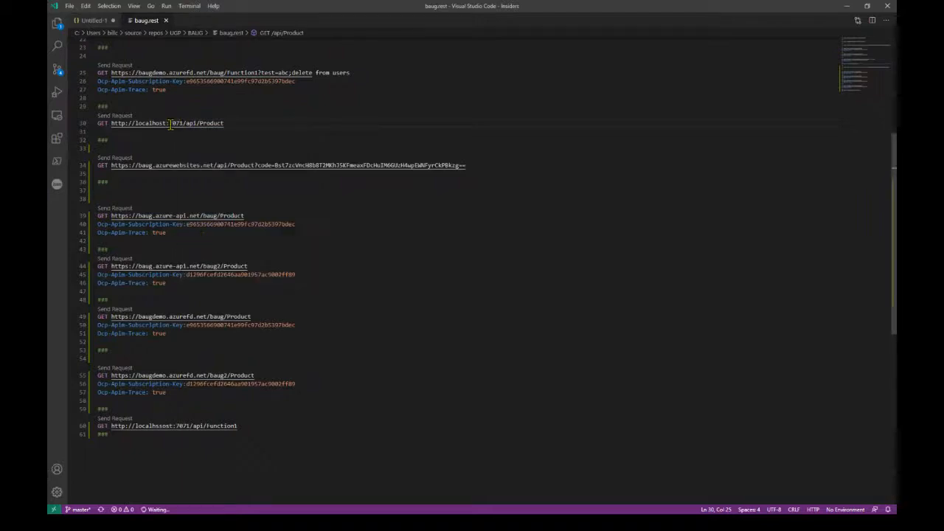
- Send the local Product request a second time, then return to the running debug session in Visual Studio
right_click(177, 127)
key("Escape")
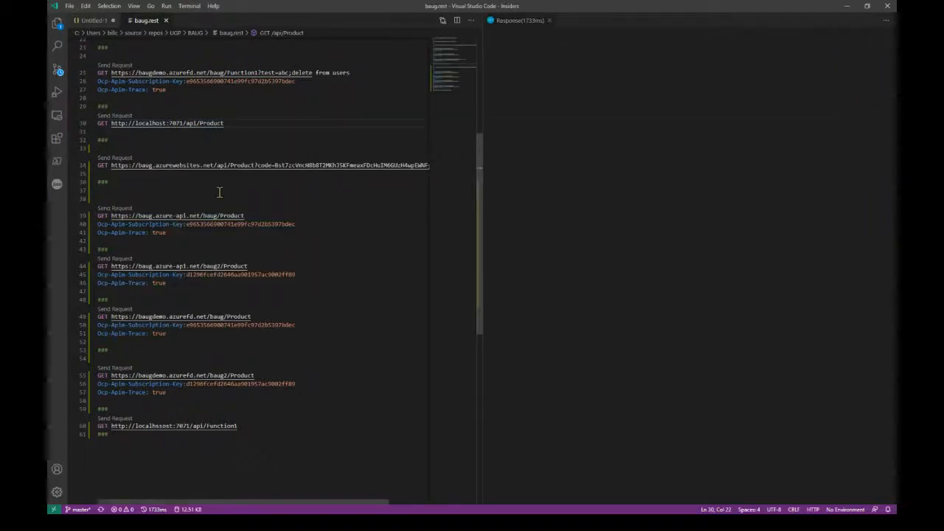
right_click(183, 123)
left_click(211, 238)
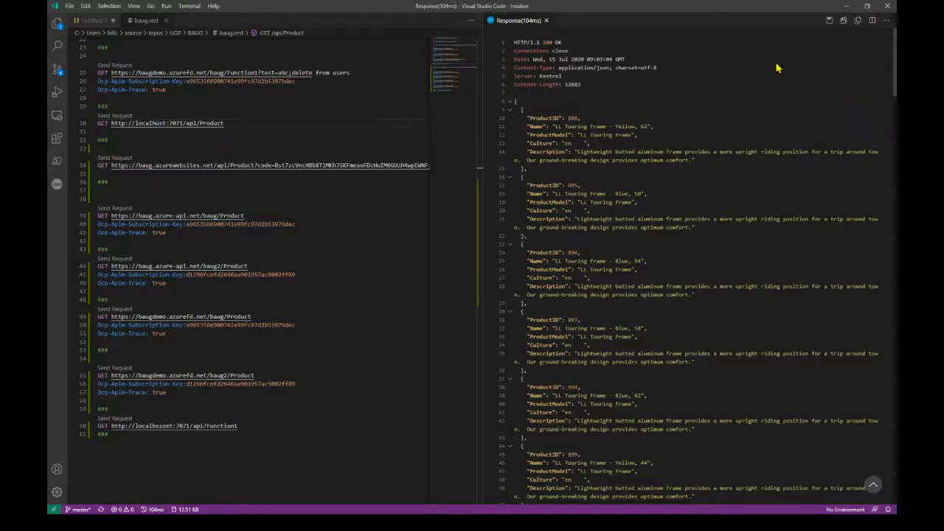
left_click(847, 10)
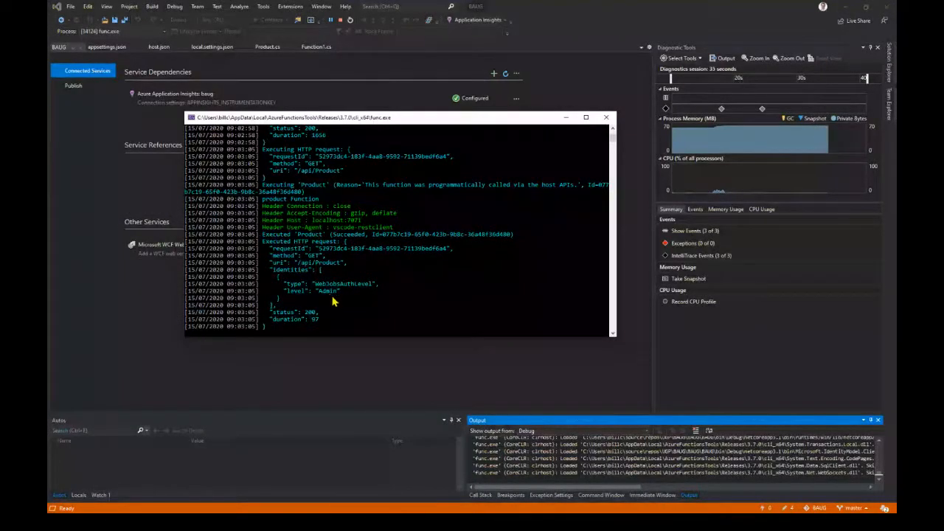
- Open the Application Insights search, switch to the other signed-in account and use the BAUG Azure resource as the data source
left_click(478, 22)
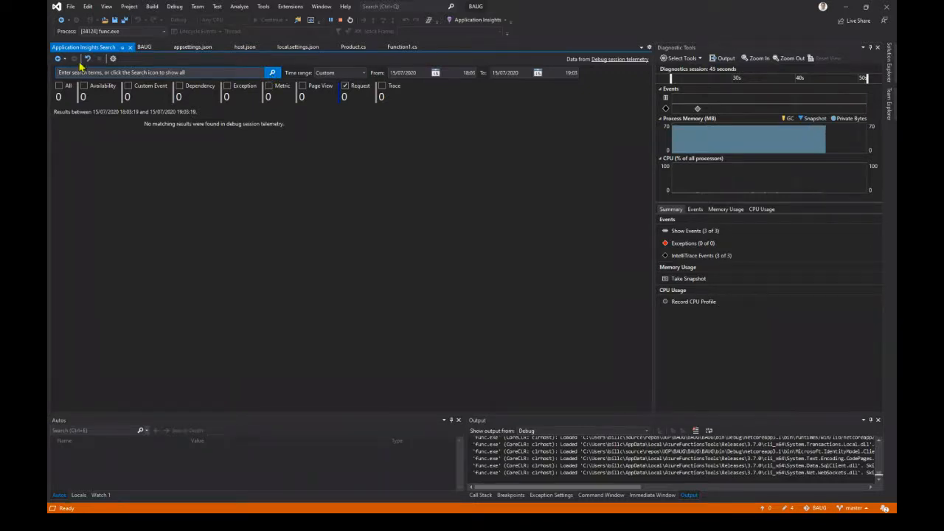
left_click(112, 59)
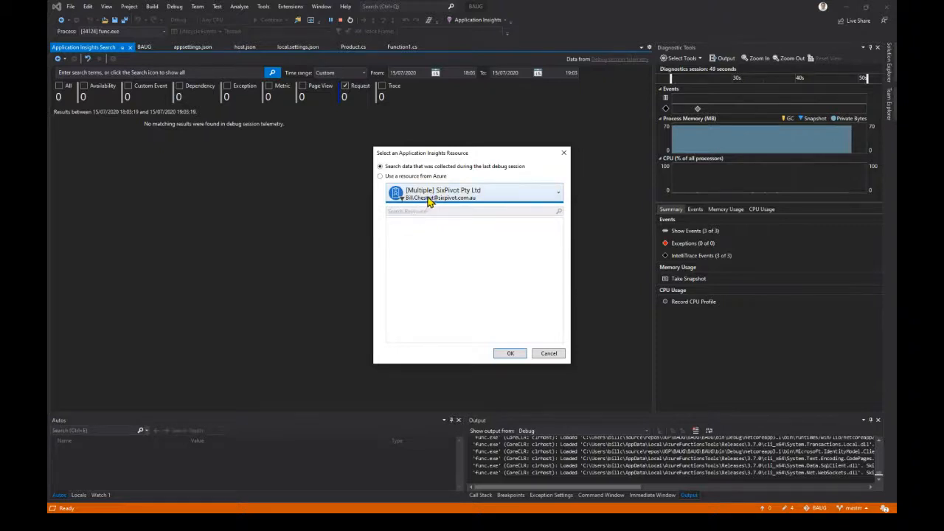
left_click(429, 198)
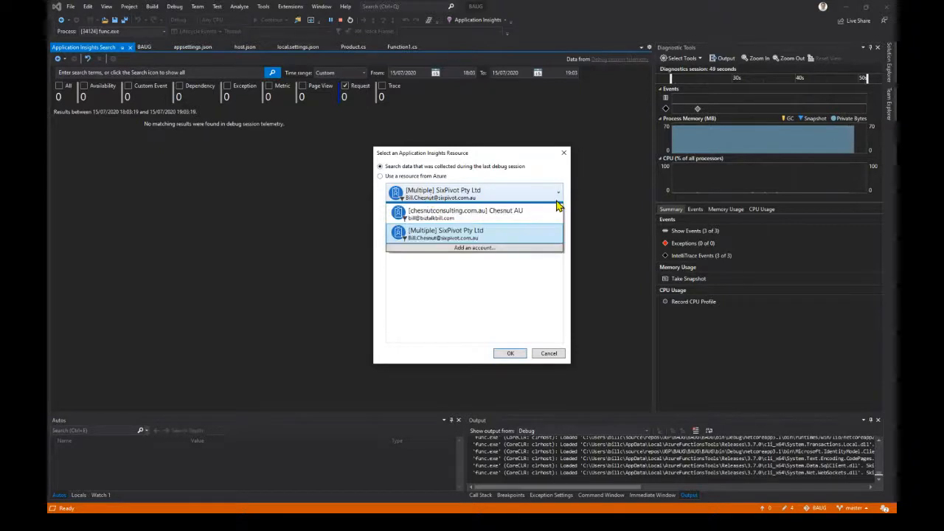
left_click(366, 204)
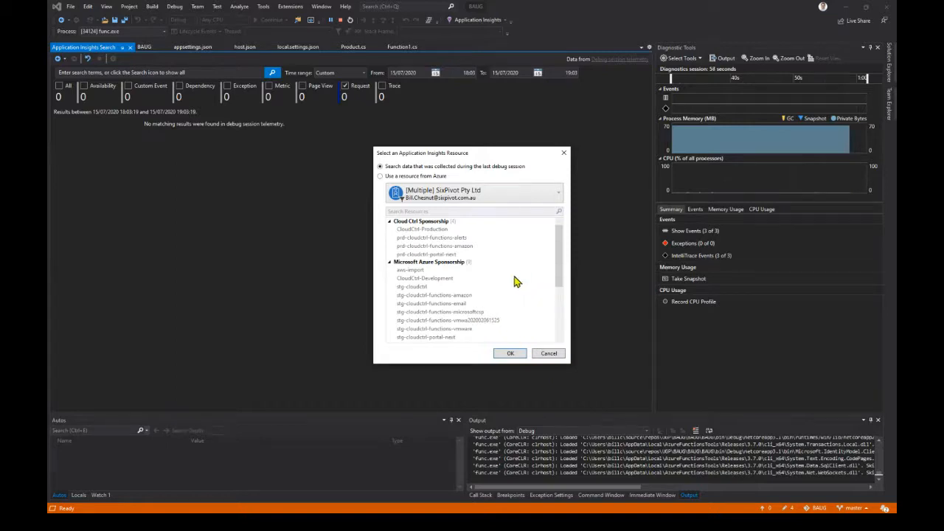
left_click(434, 200)
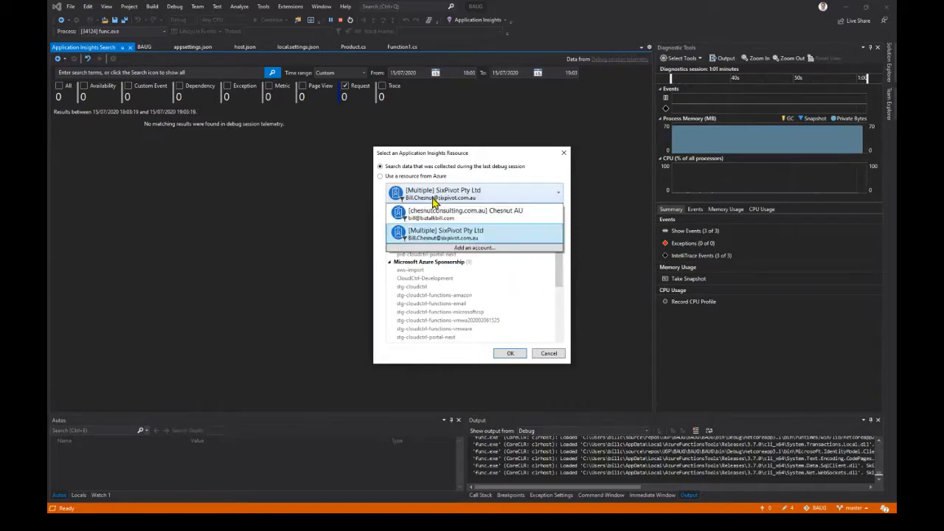
left_click(432, 215)
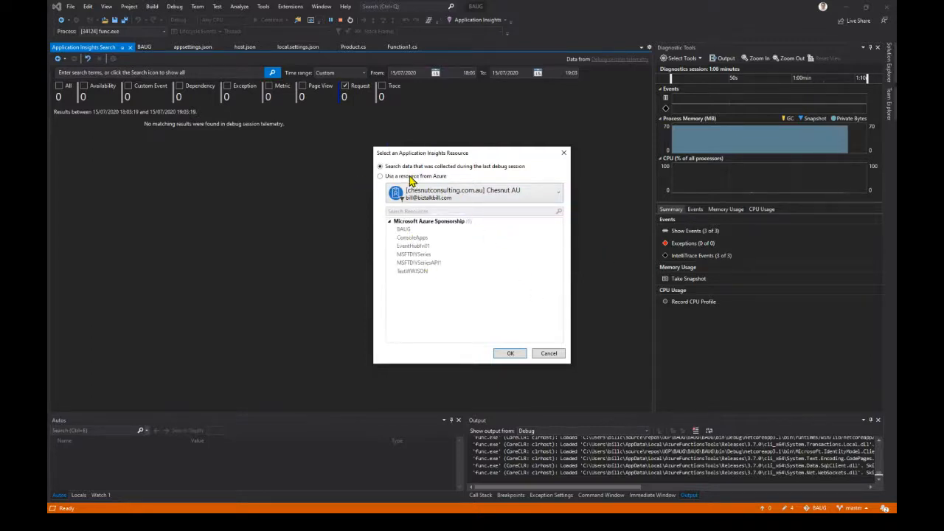
left_click(409, 177)
left_click(408, 230)
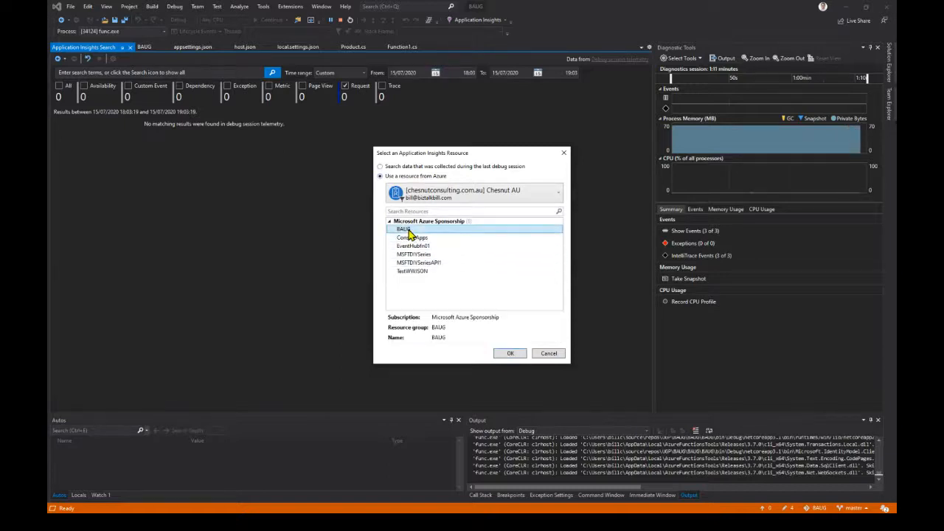
left_click(509, 353)
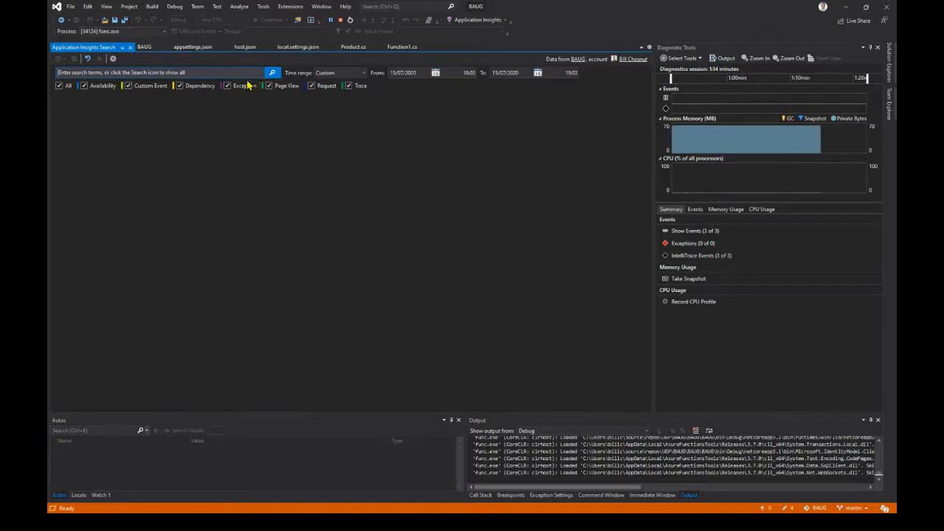
- Search all BAUG telemetry, examine the most recent trace's details and look over the available Application Insights commands
left_click(272, 73)
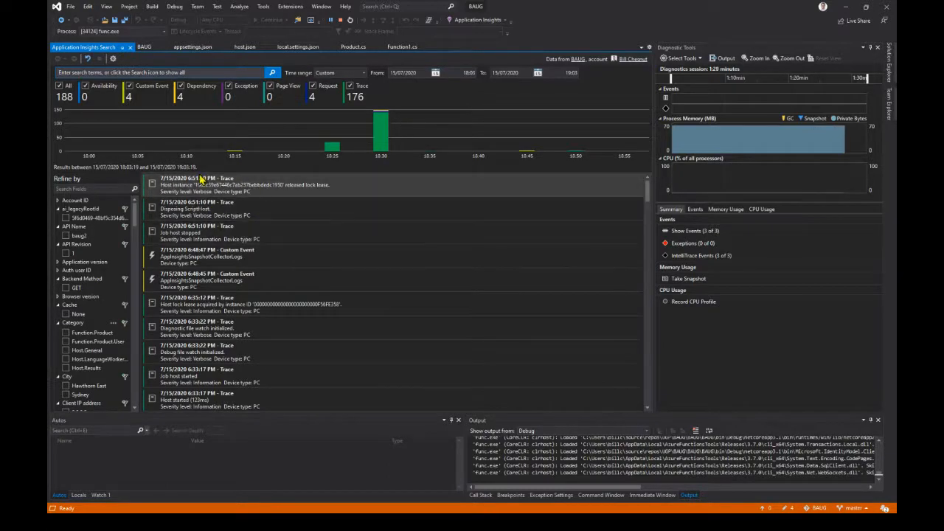
left_click(200, 181)
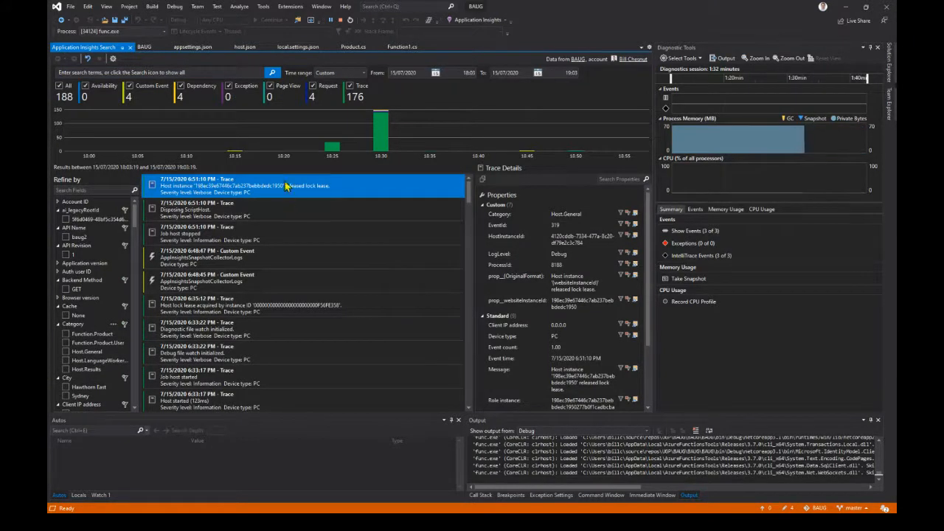
left_click(506, 22)
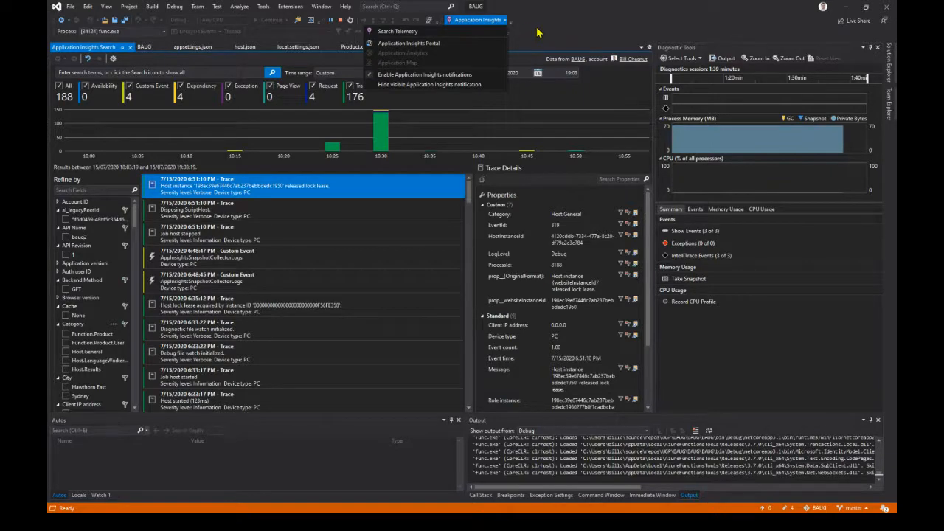
- Rerun the search over all BAUG telemetry, then switch to the Azure portal and check the BAUG Live Metrics
left_click(538, 32)
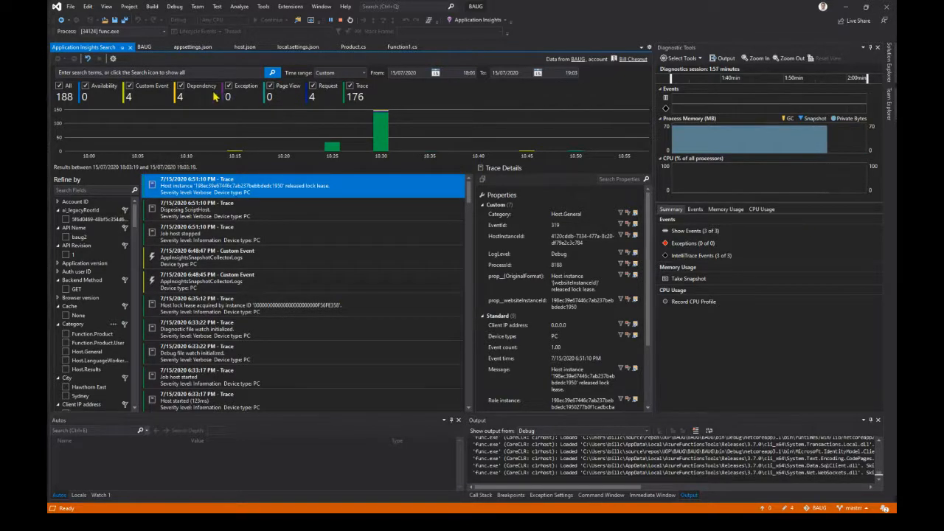
left_click(273, 74)
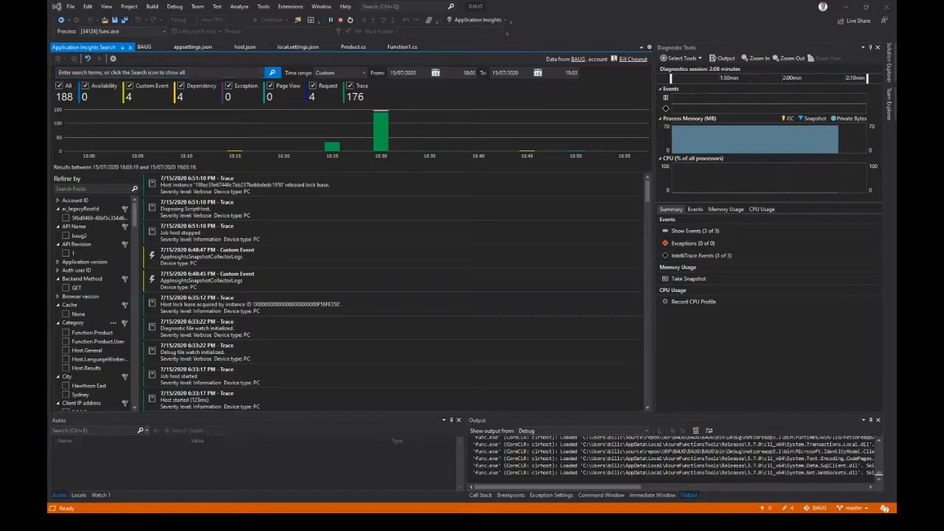
key("alt+Tab")
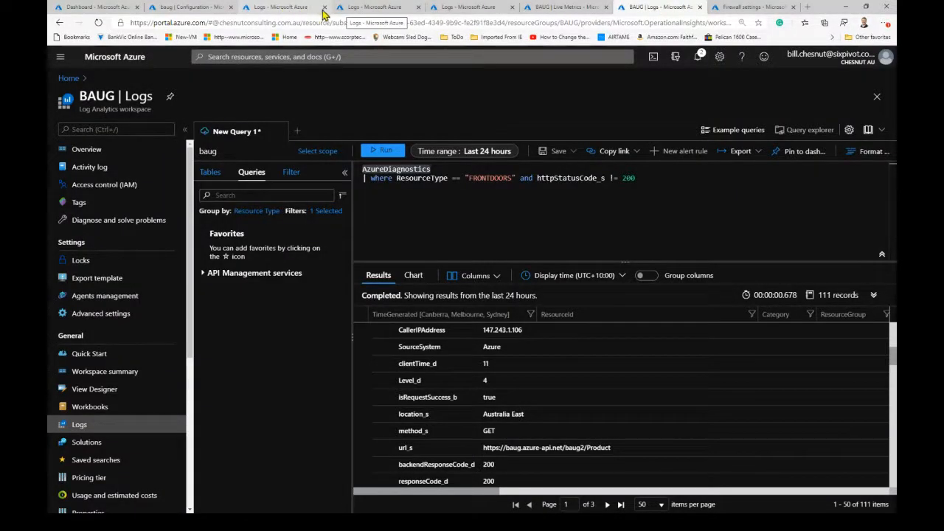
left_click(553, 9)
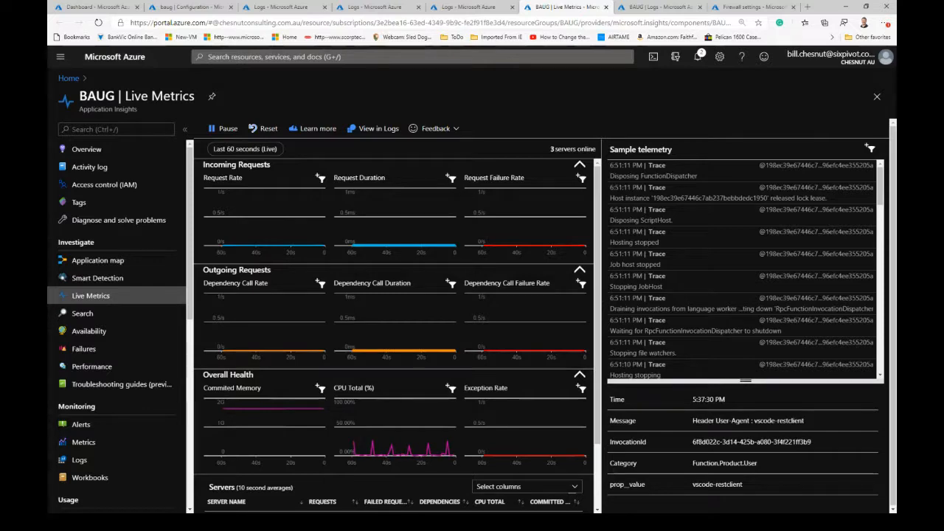
- From baug.rest in Visual Studio Code, send the localhost:7071/api/Product request twice and the baugdemo.azurefd.net Function1 request containing "delete from users" once
key("alt+Tab")
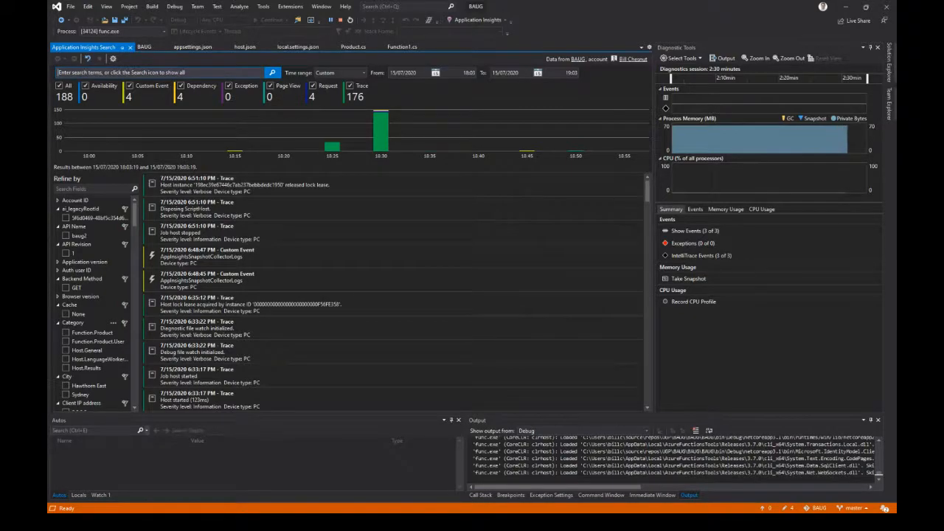
key("alt+Tab")
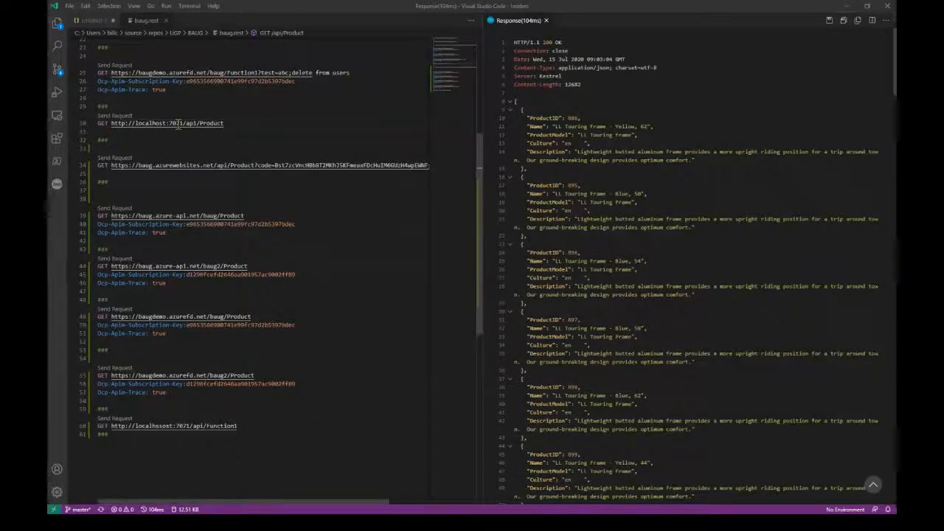
right_click(177, 124)
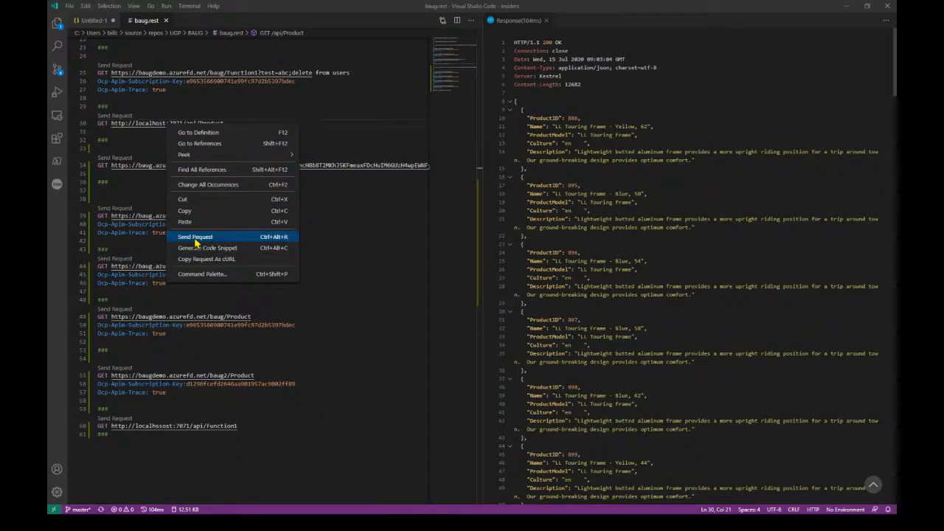
left_click(195, 237)
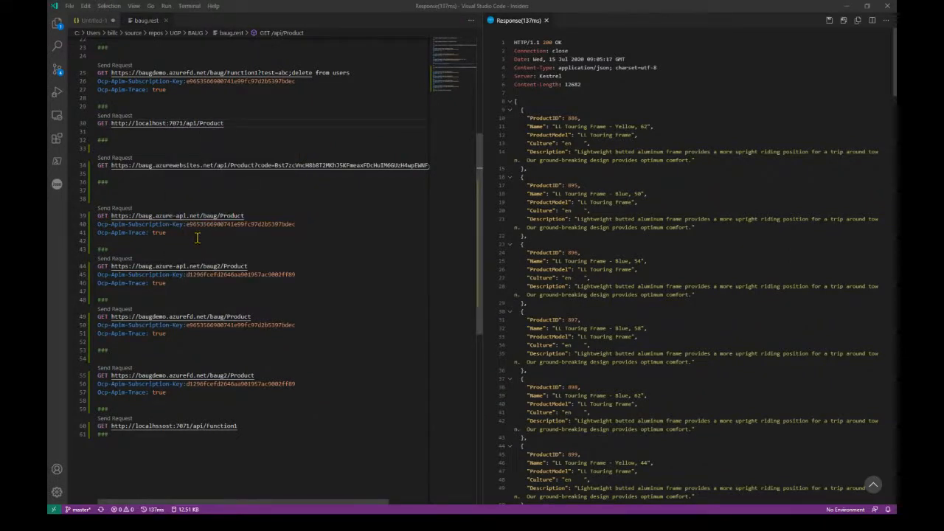
right_click(190, 123)
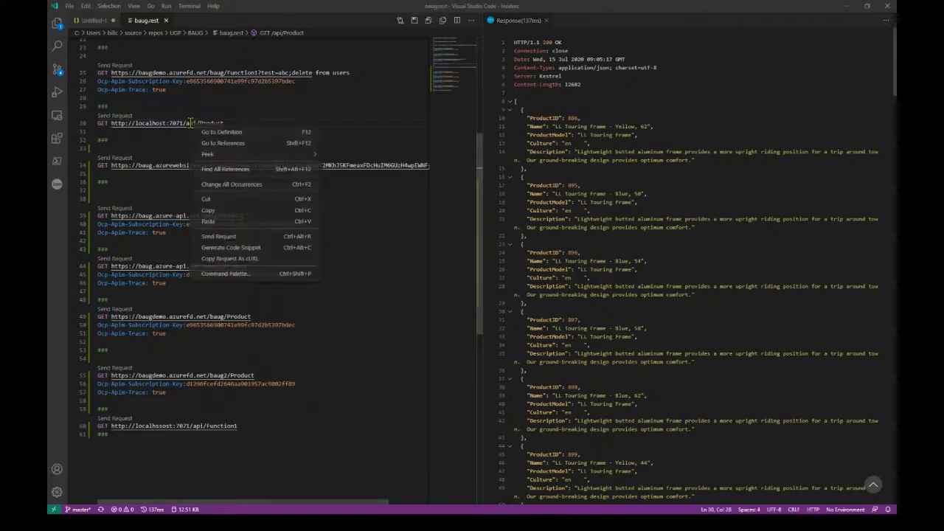
left_click(211, 235)
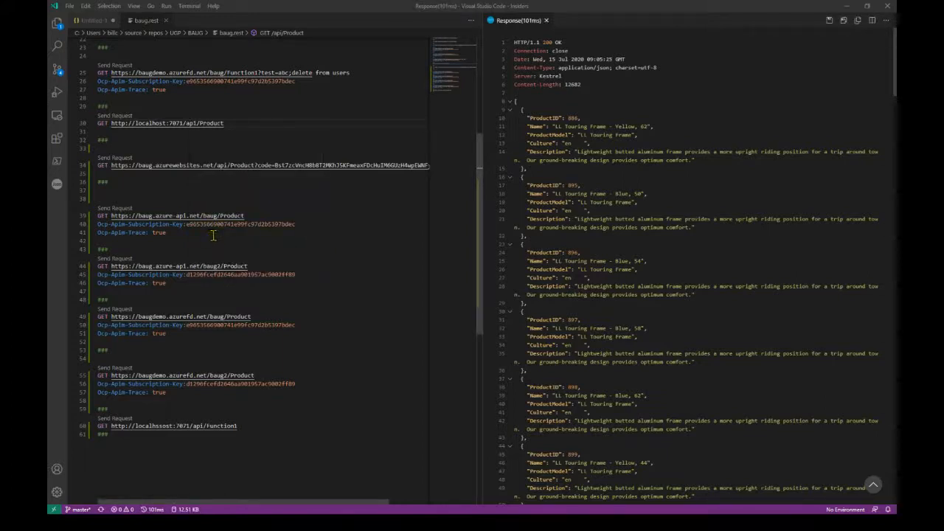
right_click(196, 73)
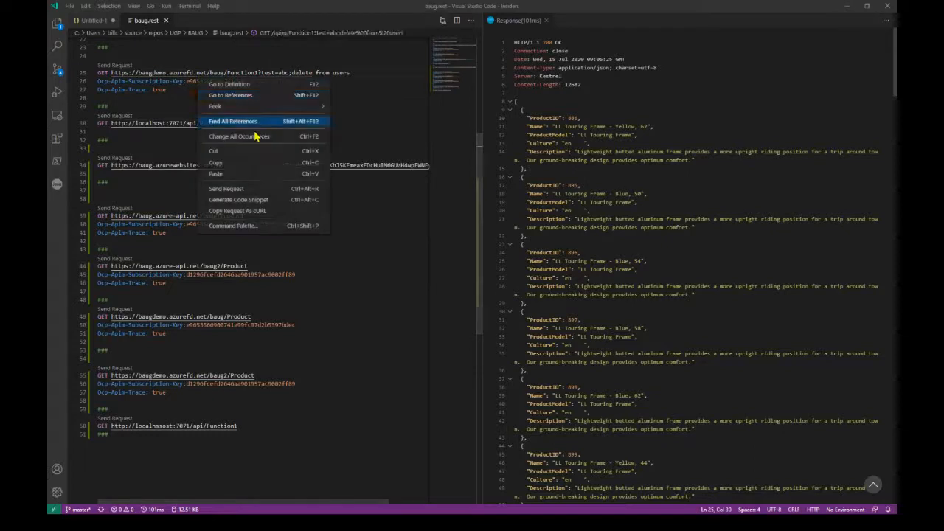
left_click(212, 191)
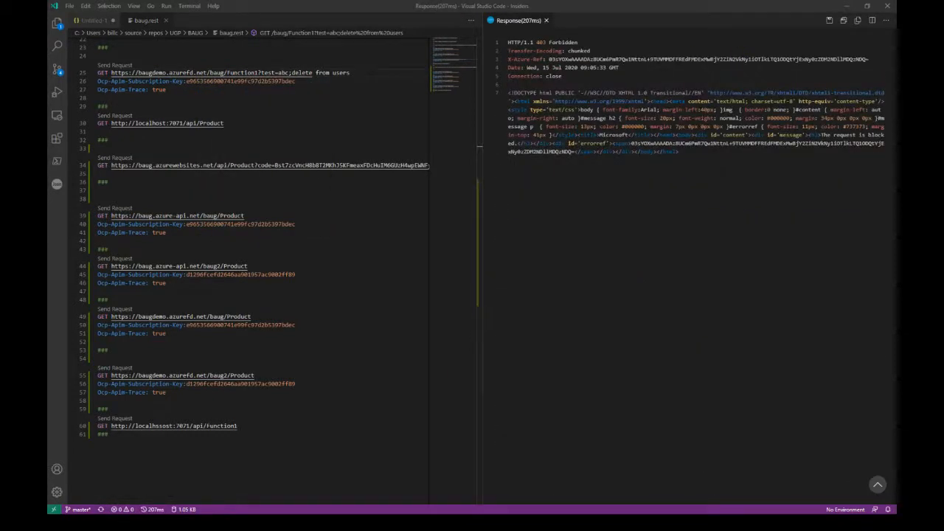
- Return to the Azure portal and reload the BAUG Live Metrics by way of the resource's Search page
key("alt+Tab")
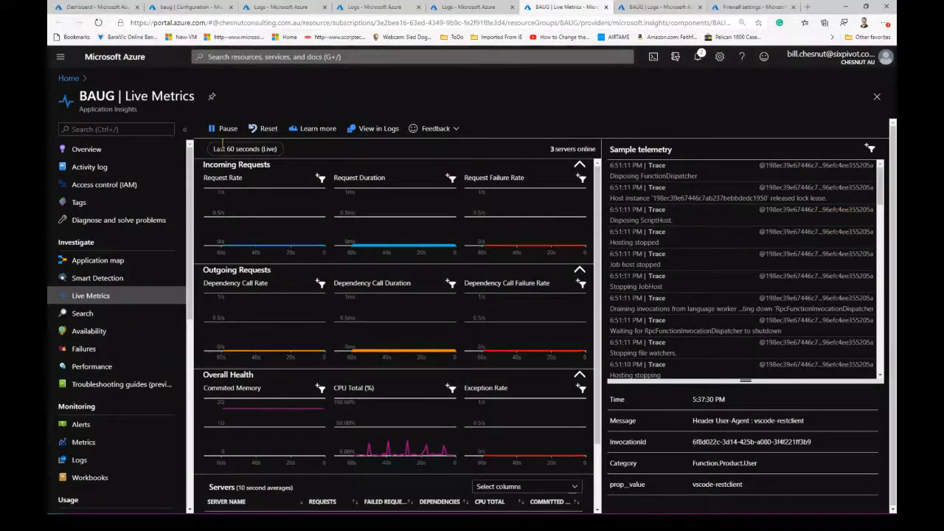
left_click(79, 315)
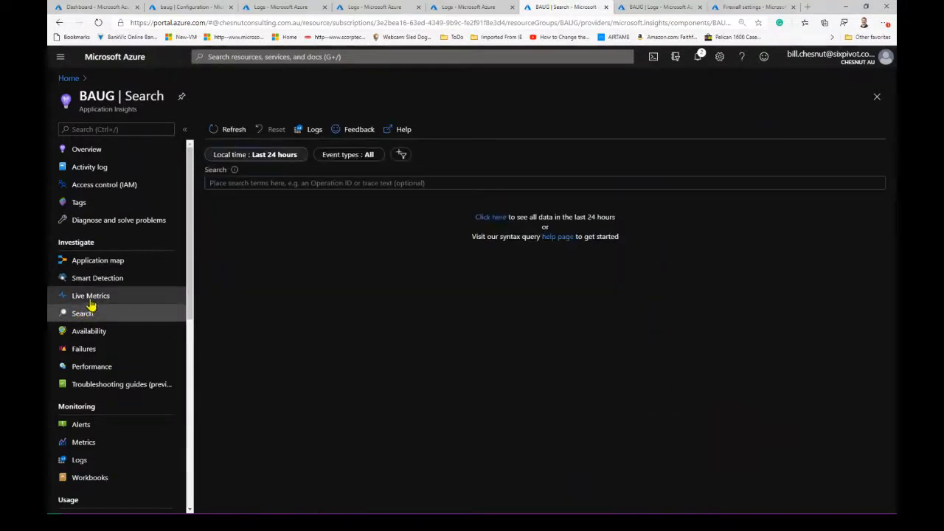
left_click(92, 301)
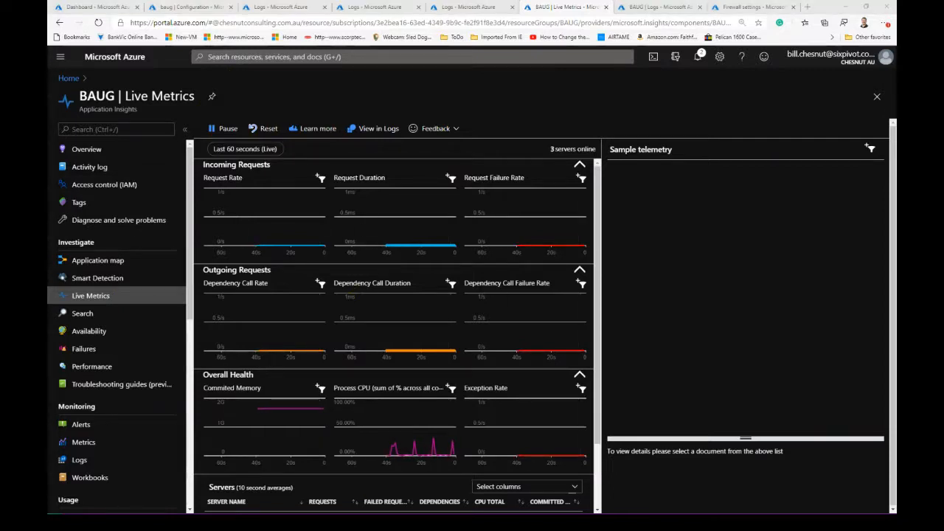
- Review the logging code in Product.cs in Visual Studio, then stop debugging the BAUG function app
key("alt+Tab")
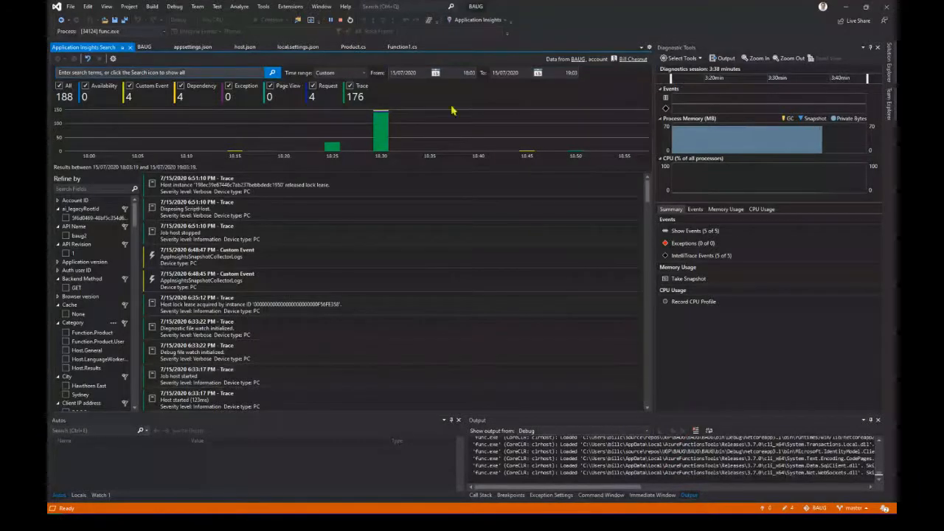
left_click(353, 47)
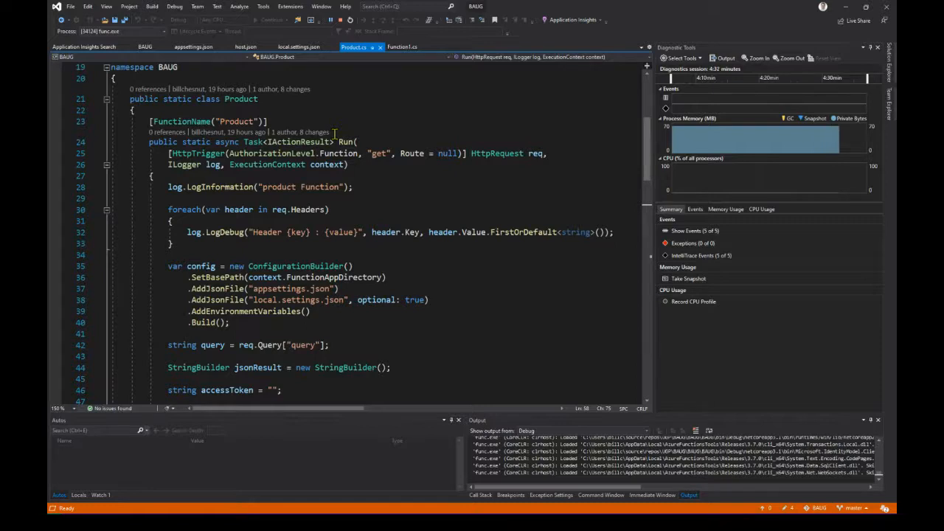
left_click(340, 21)
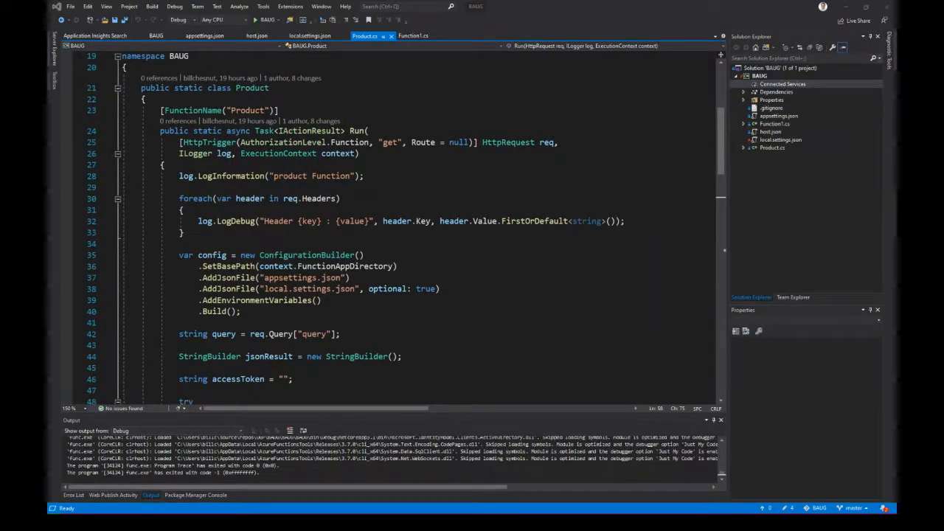
- Switch to the presentation slide show and go to the Summary slide
key("alt+Tab")
left_click(445, 296)
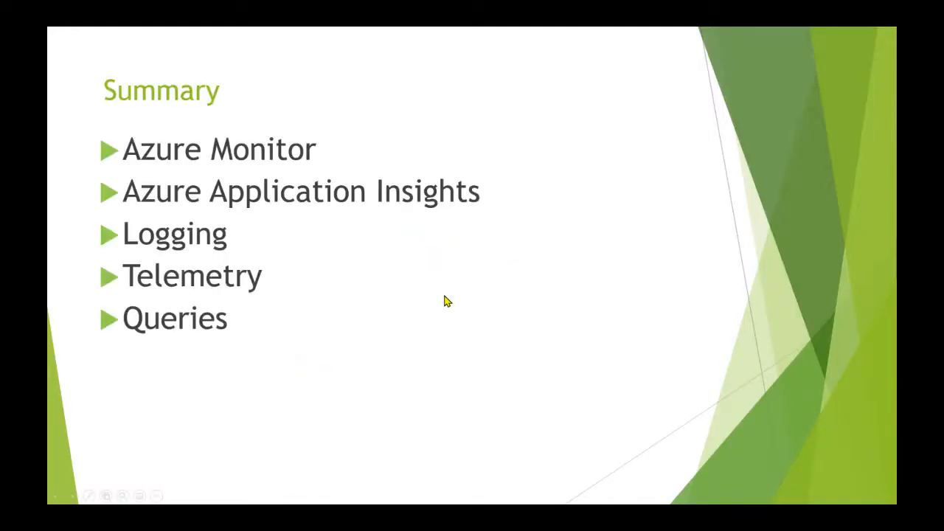